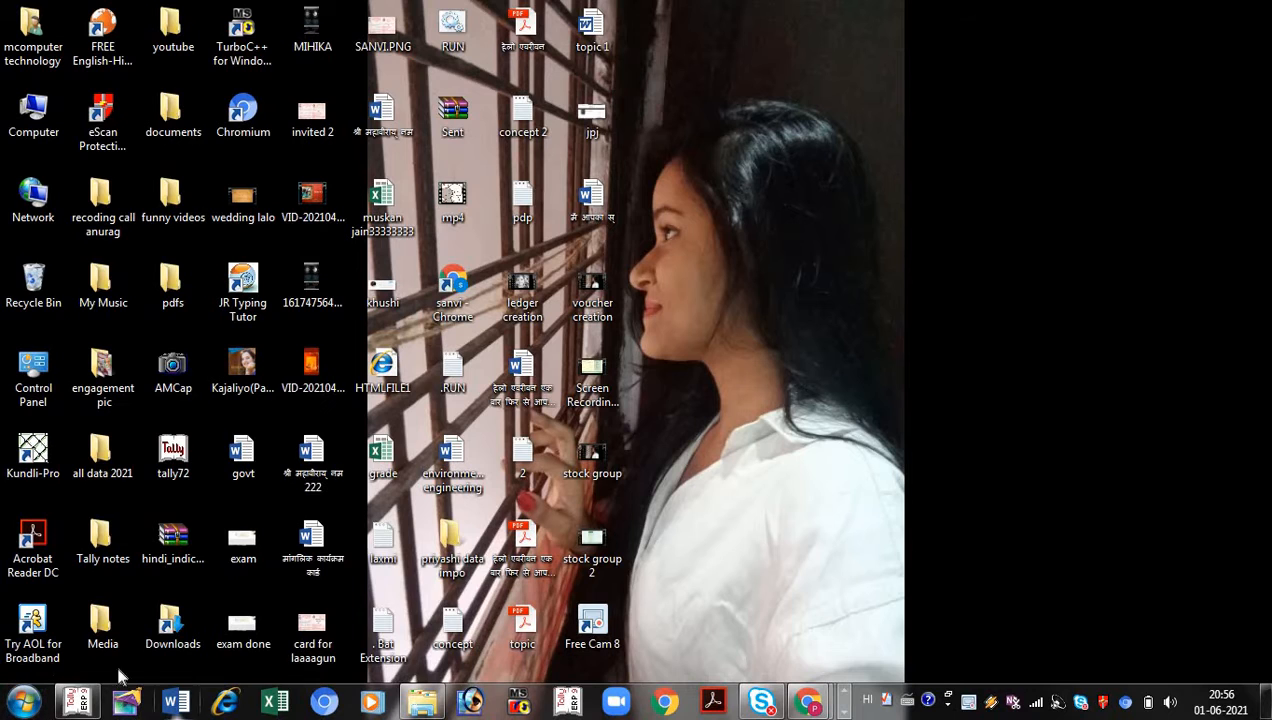
Step: Switch to Tally.ERP 9 and start working in Educational Mode
left_click(80, 702)
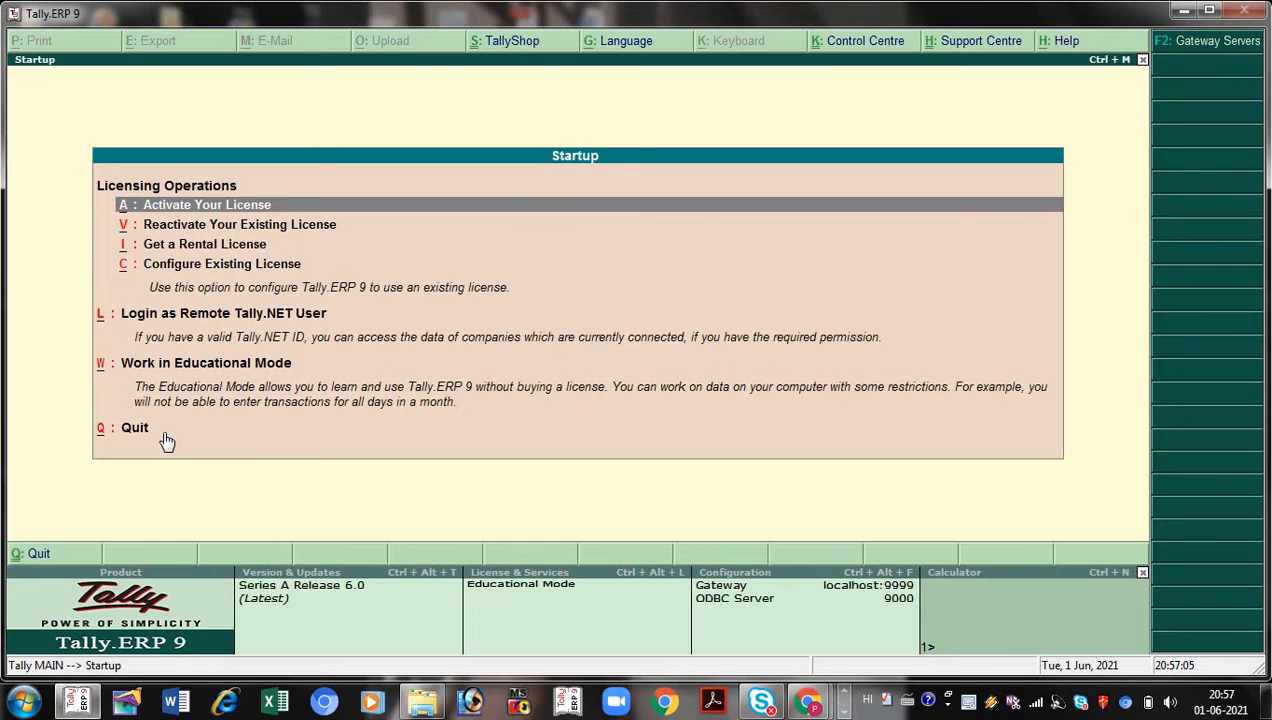
mouse_move(66, 706)
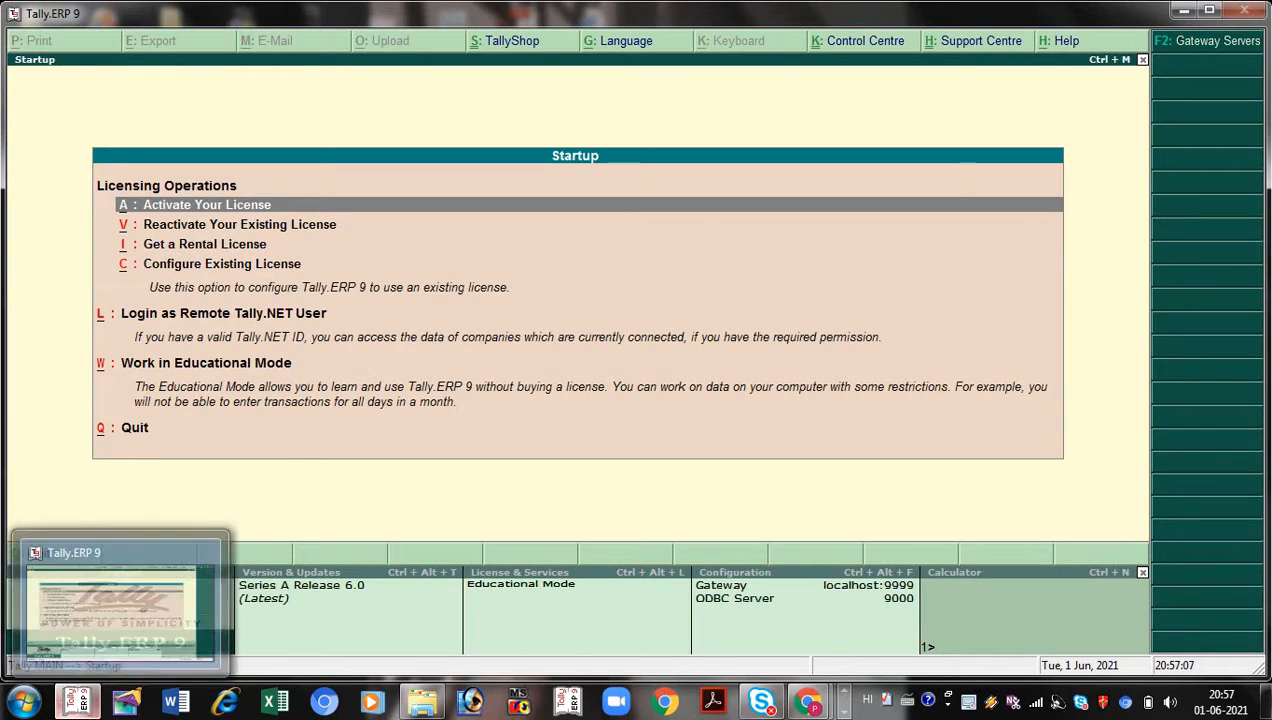
left_click(1266, 705)
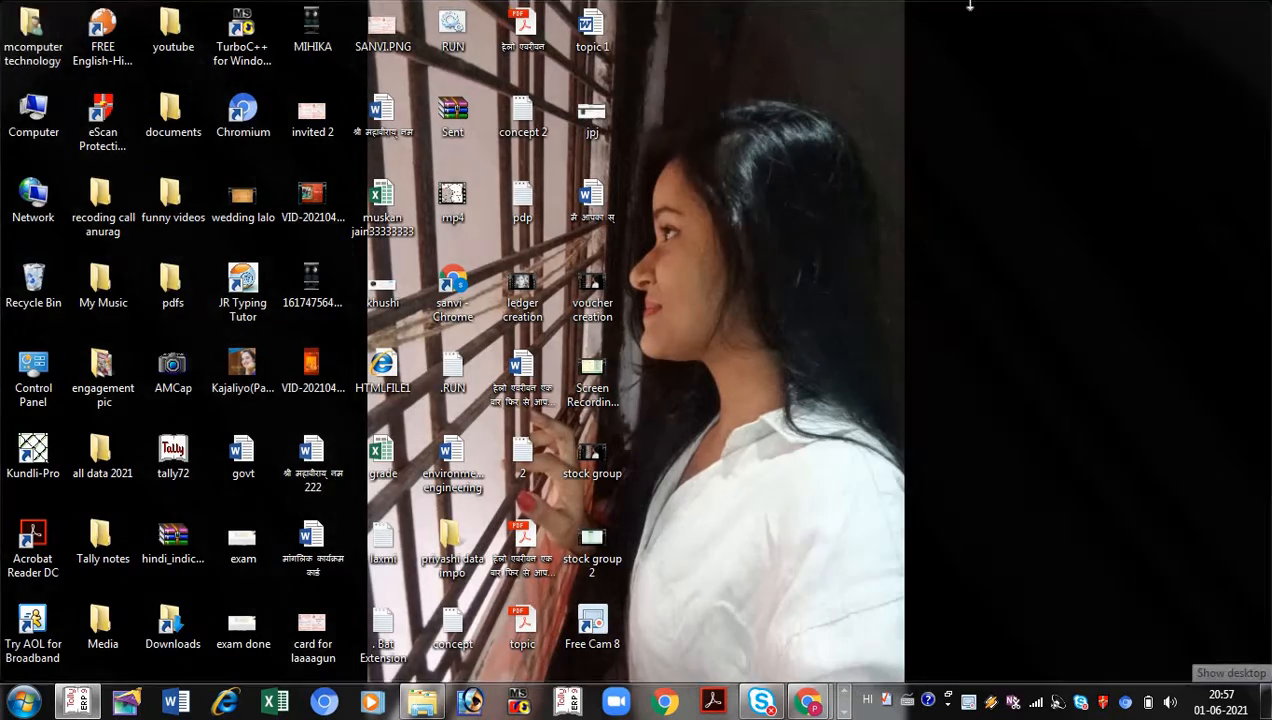
key("Down")
key("Down")
key("Down")
key("Down")
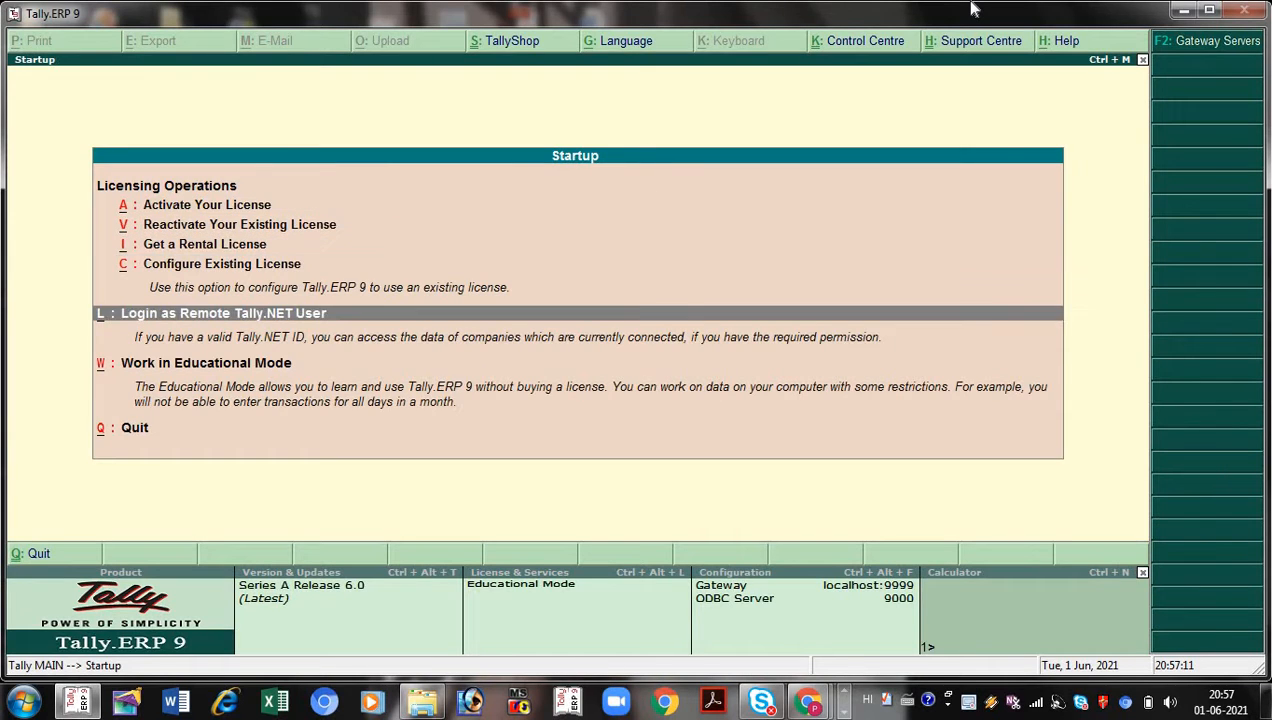
key("Down")
key("Return")
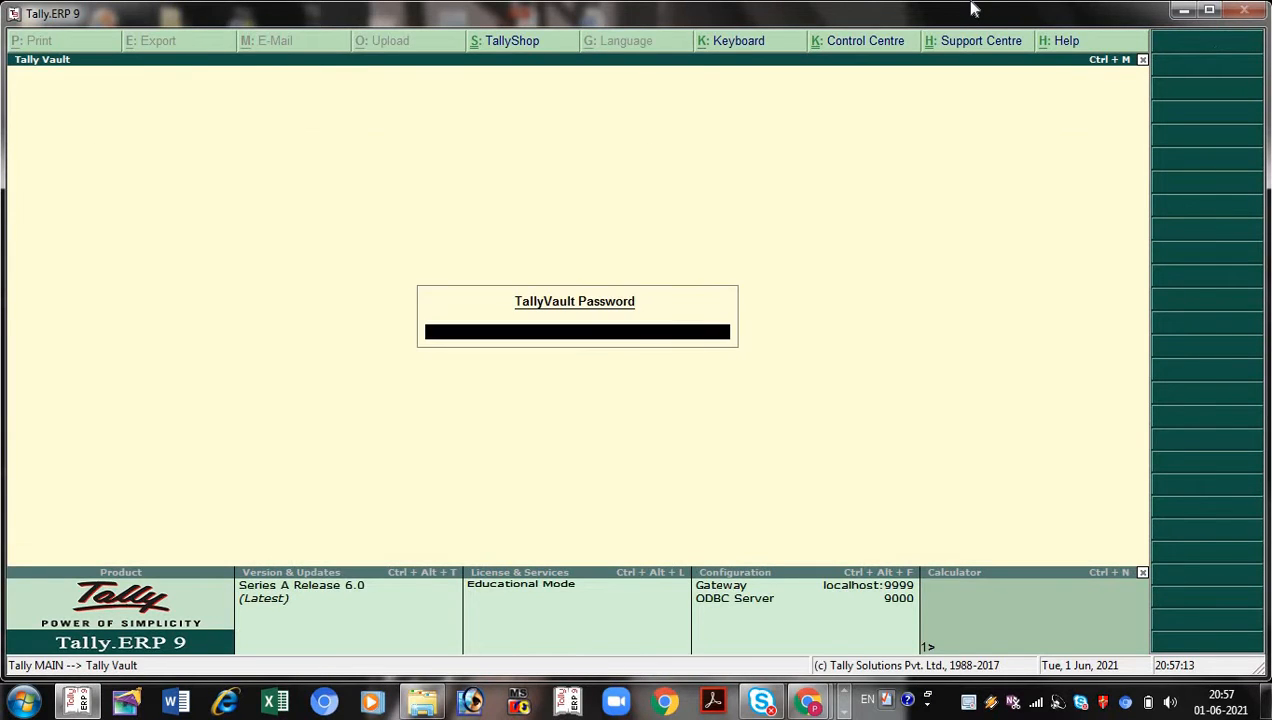
Step: Skip the TallyVault password screen and load the third Studyji@56 company from the list of companies
left_click(1142, 60)
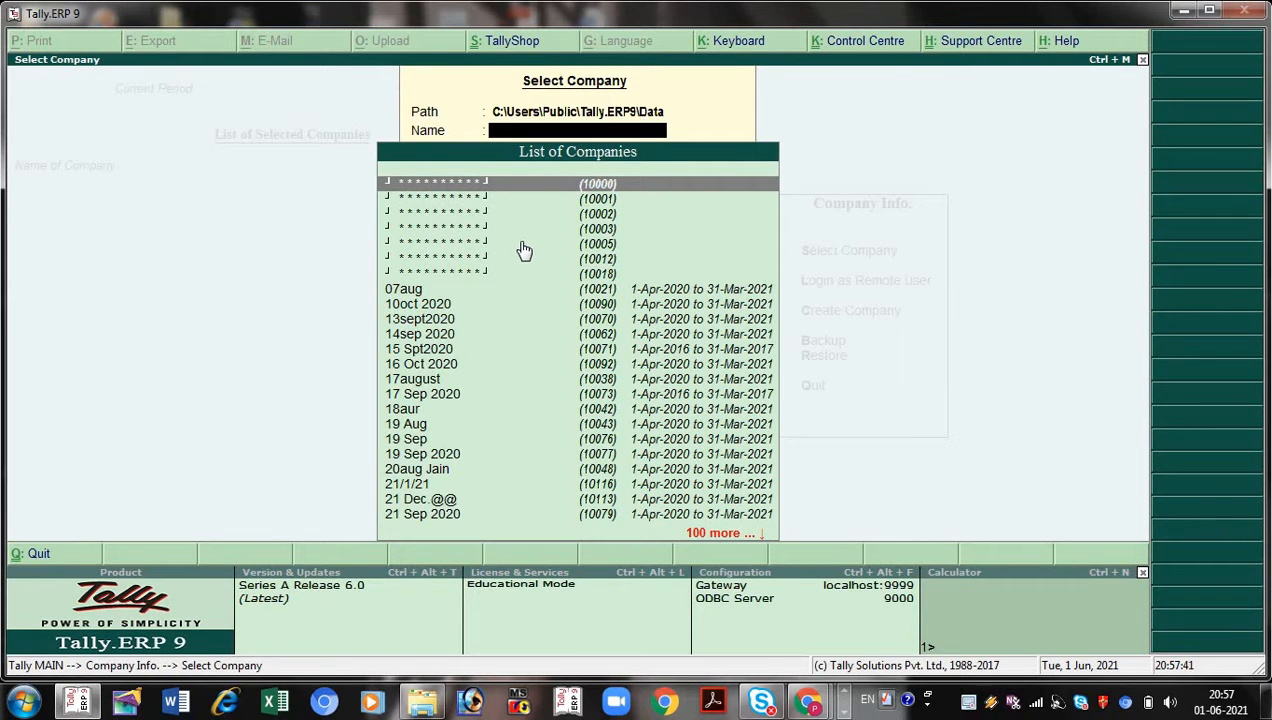
type("Study")
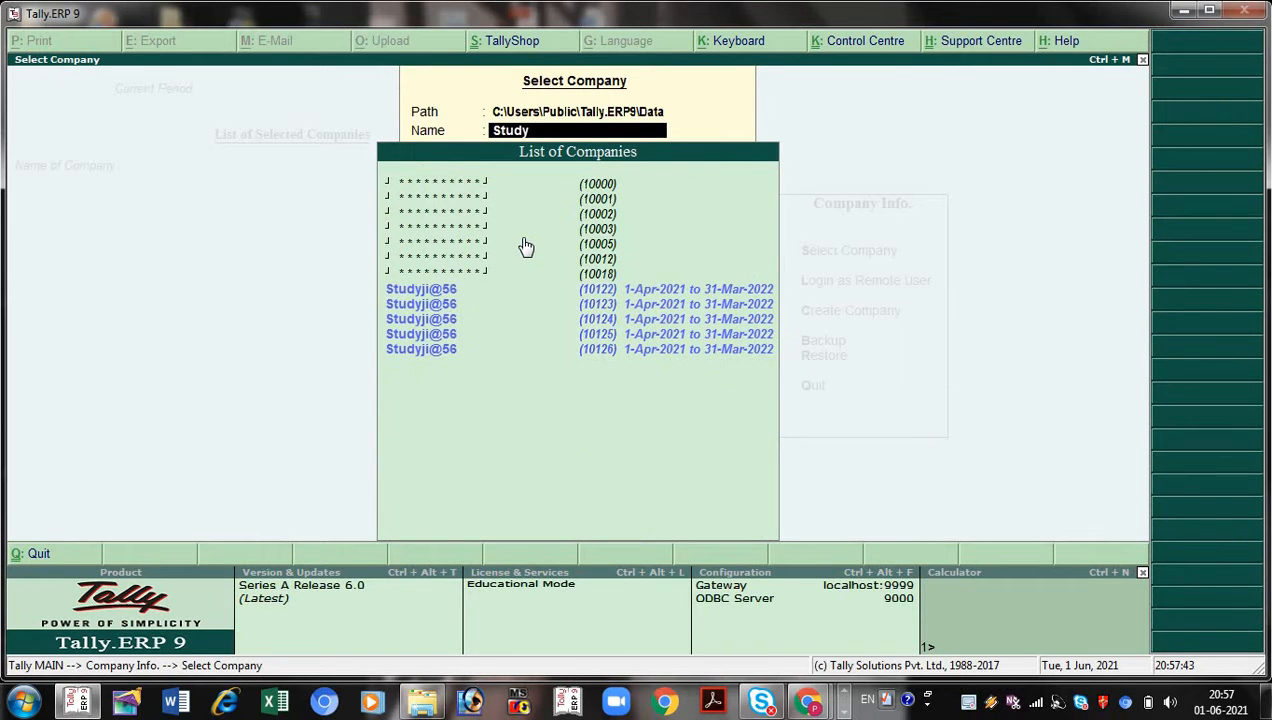
key("Down")
key("Down")
key("Down")
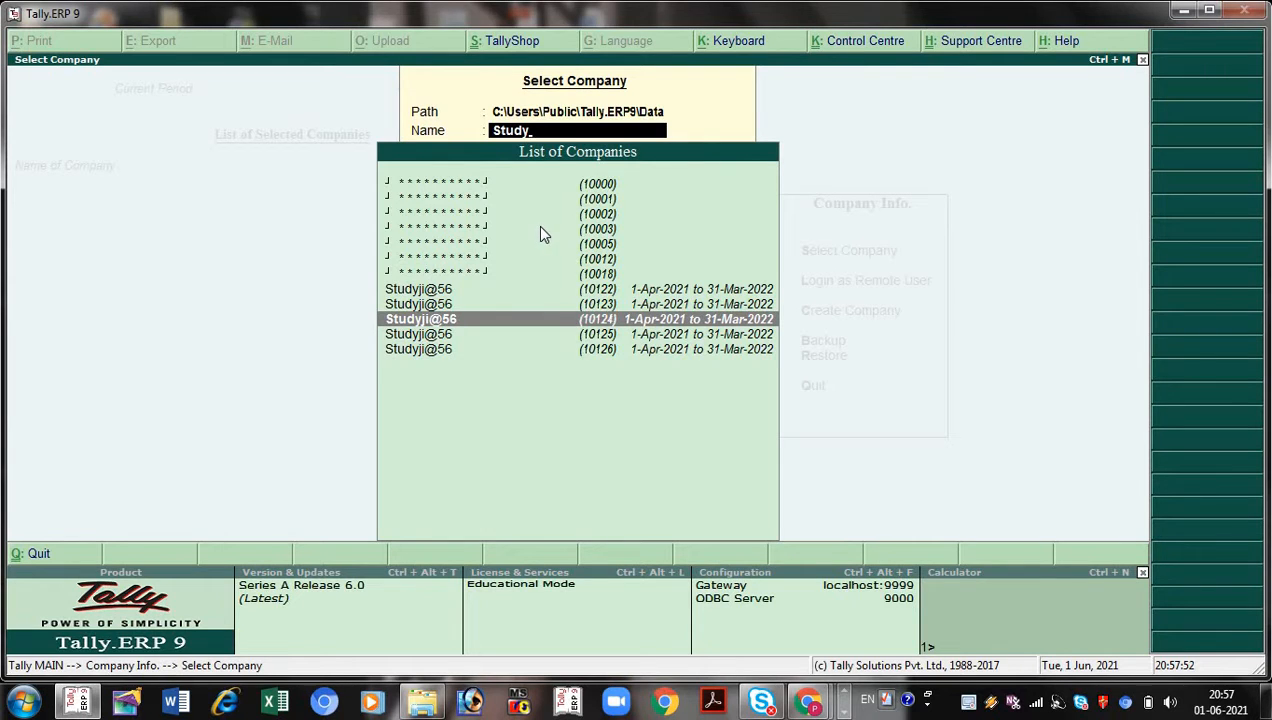
key("Return")
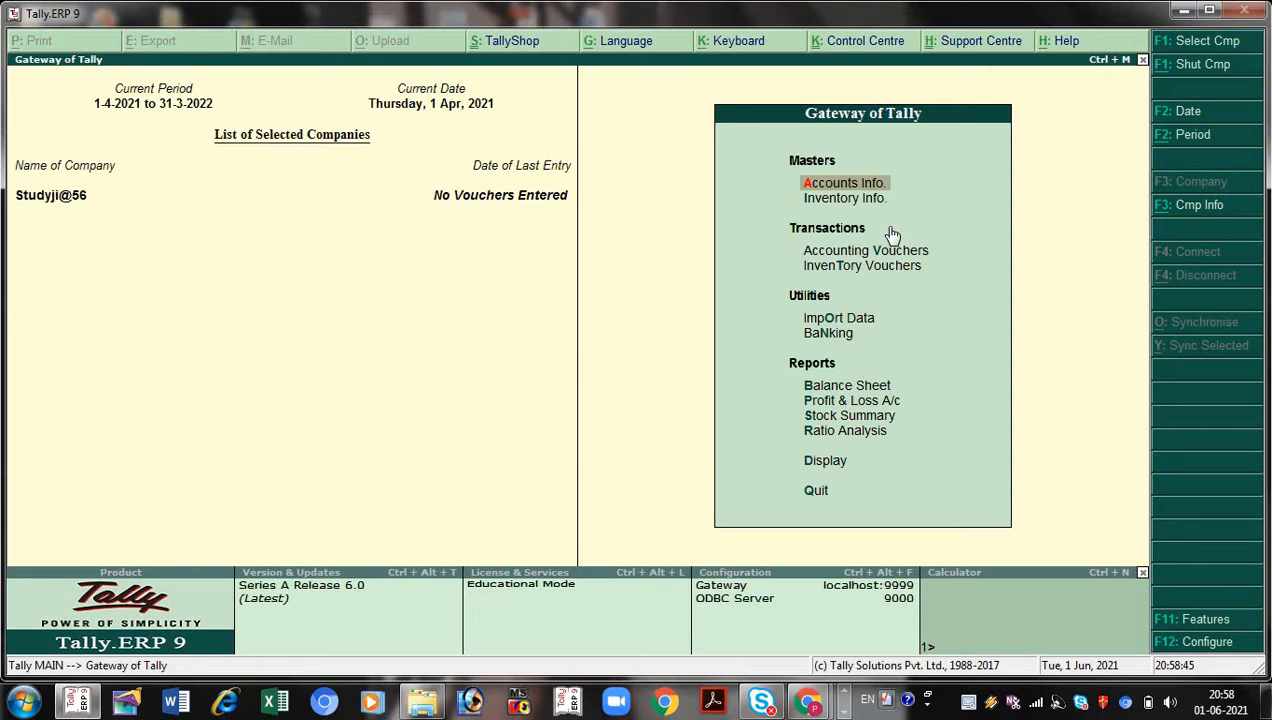
Step: Open accounting voucher entry, leave the payment configuration, and change the voucher type to Contra
left_click(846, 252)
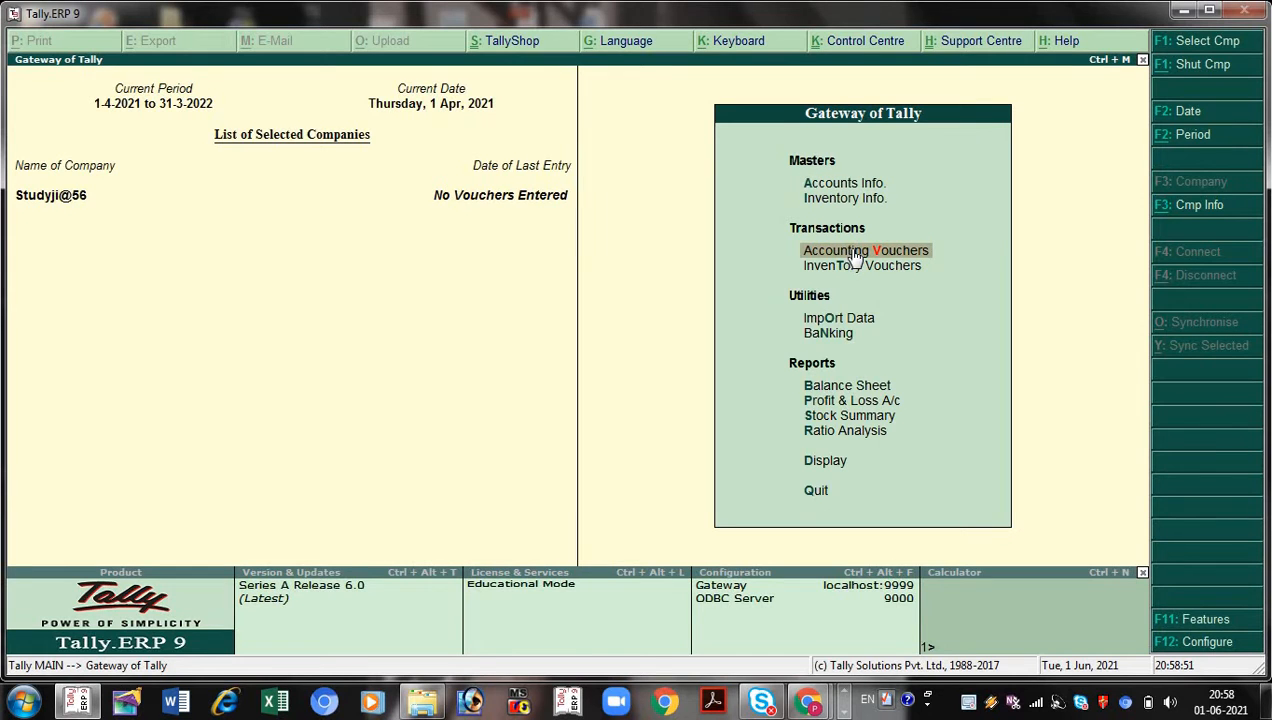
left_click(855, 254)
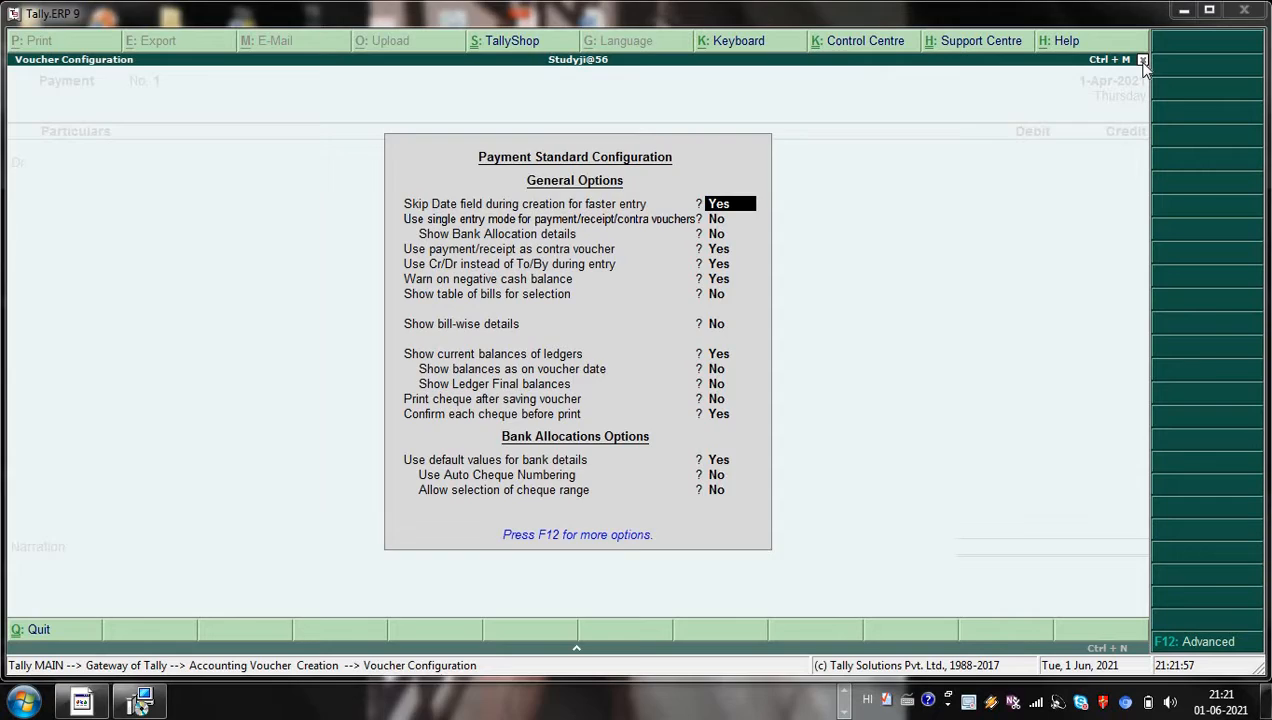
key("ctrl+a")
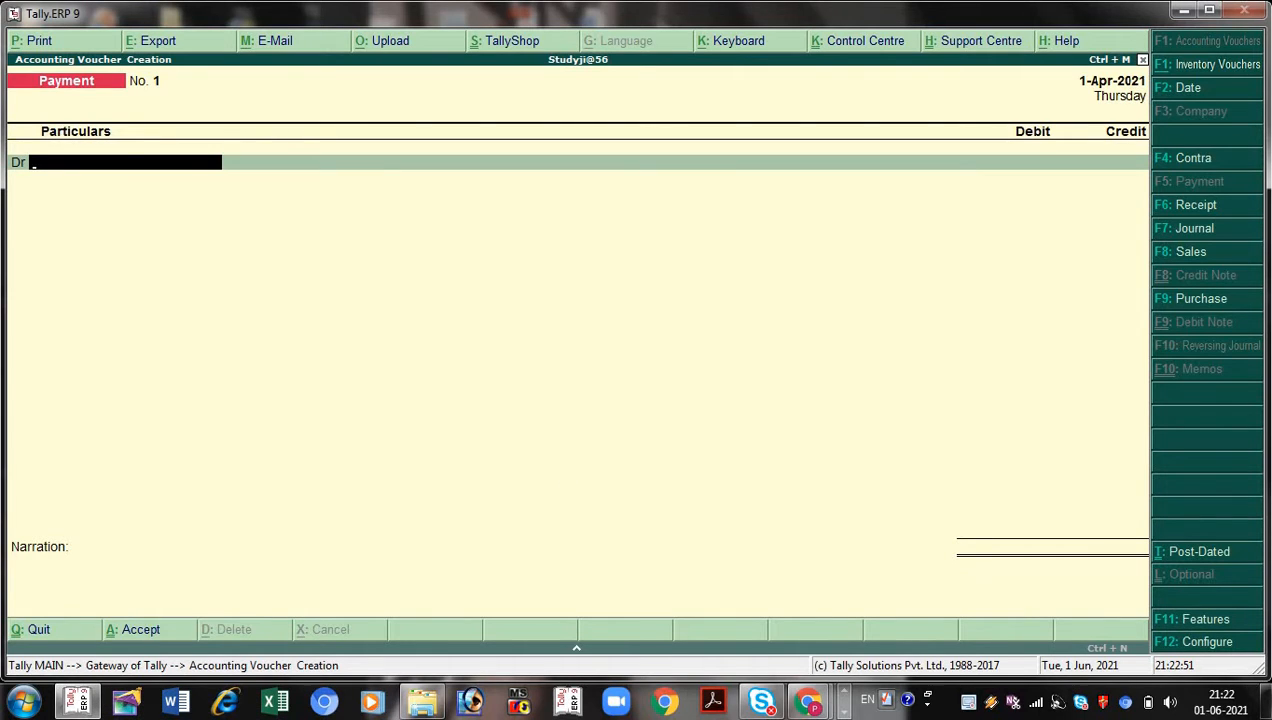
left_click(1197, 160)
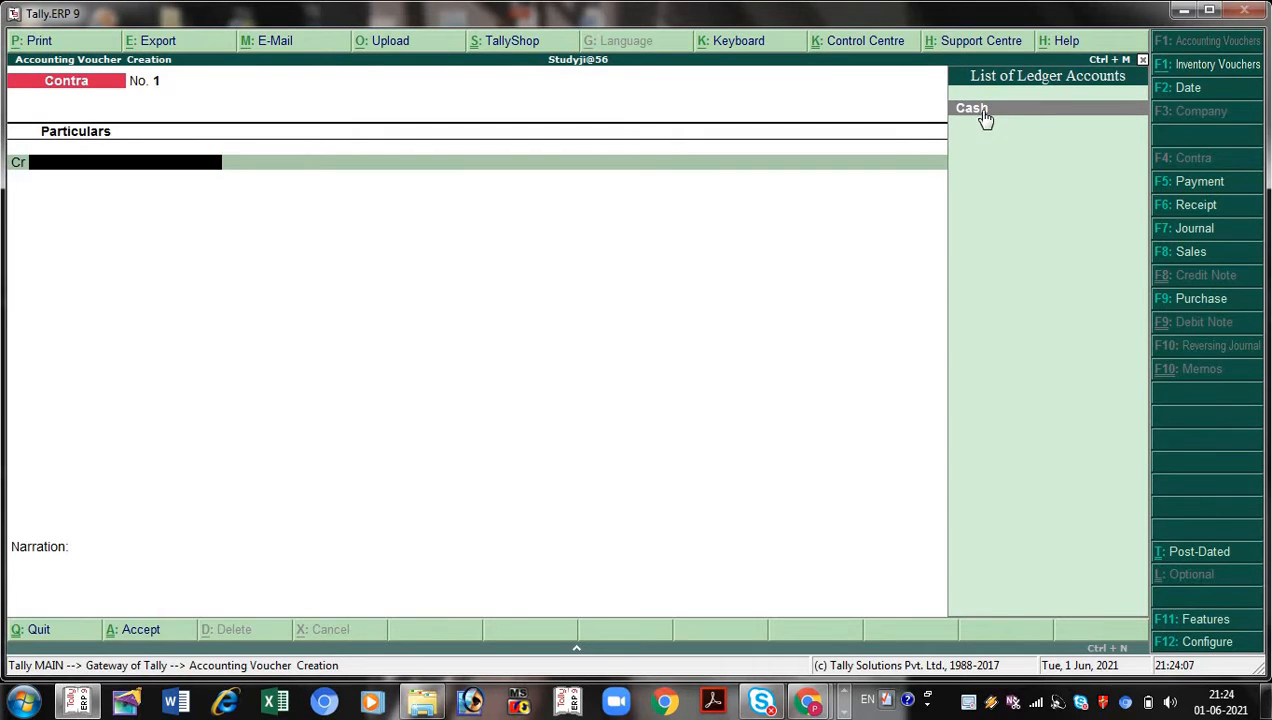
Step: Credit the Cash ledger with 10000 in the Contra voucher, continuing past the negative cash warning
type("Cash")
key("Return")
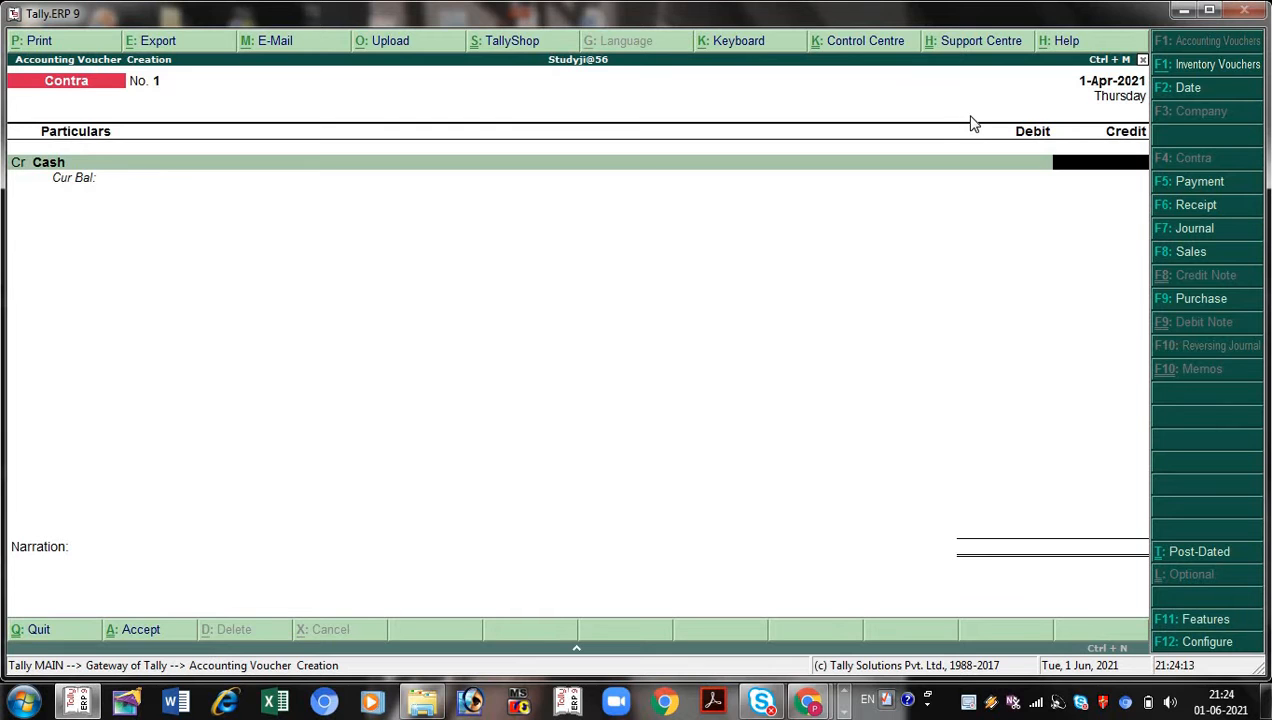
left_click(1266, 700)
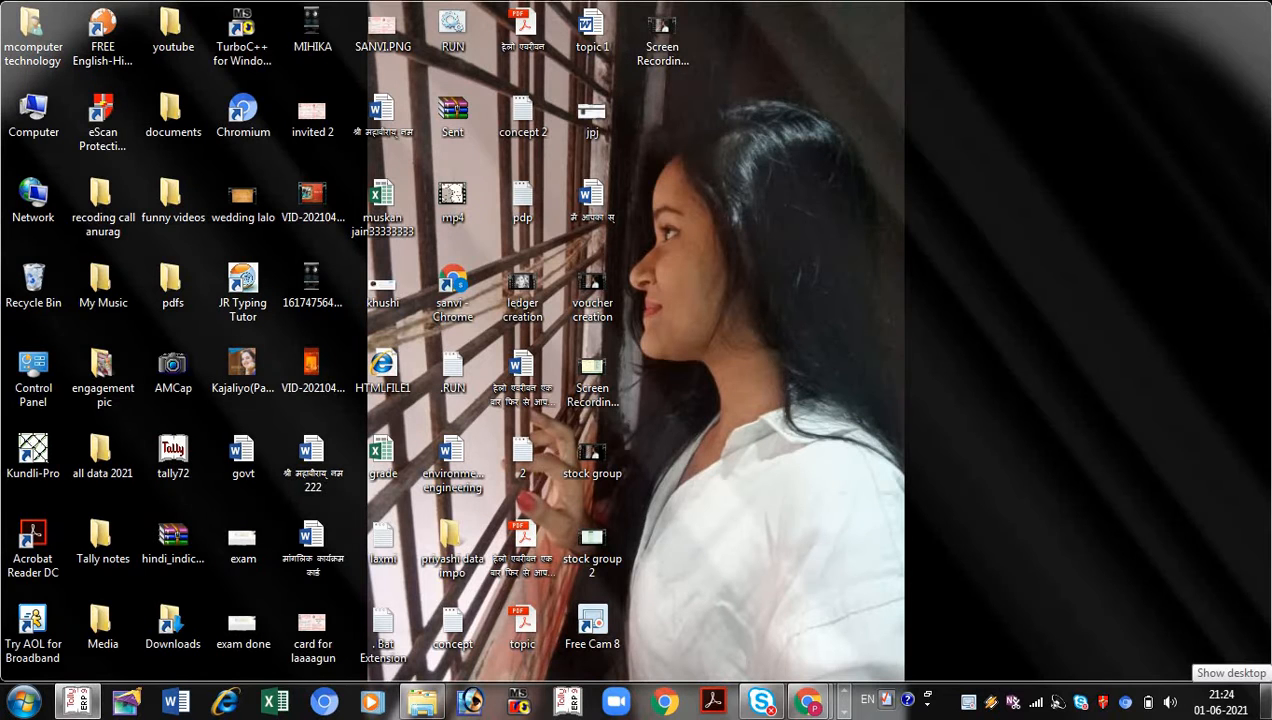
left_click(1266, 700)
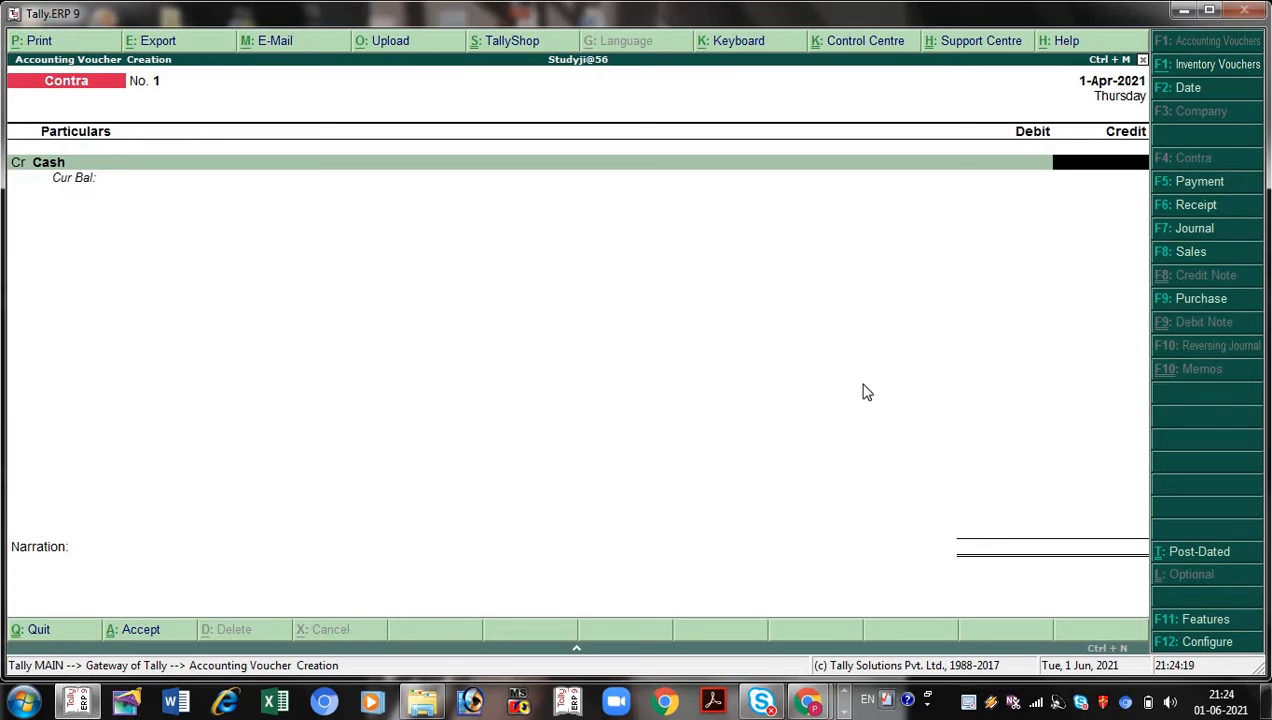
type("10000")
key("Return")
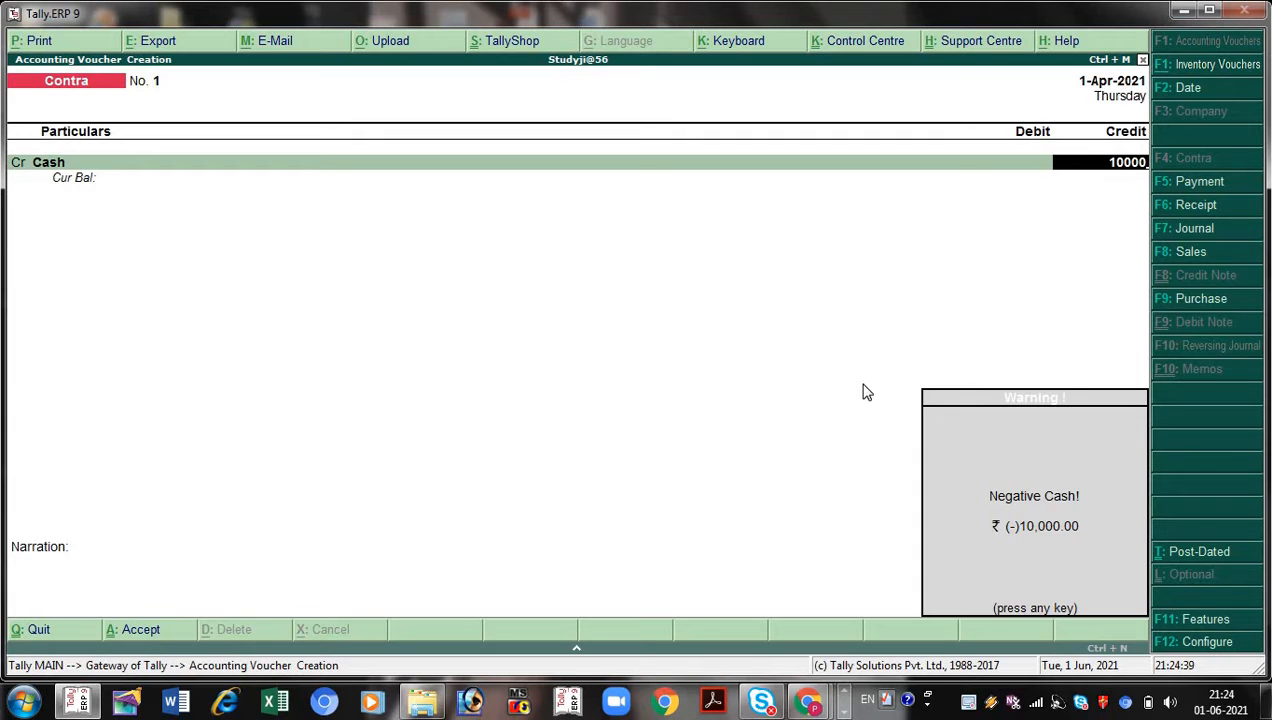
key("Return")
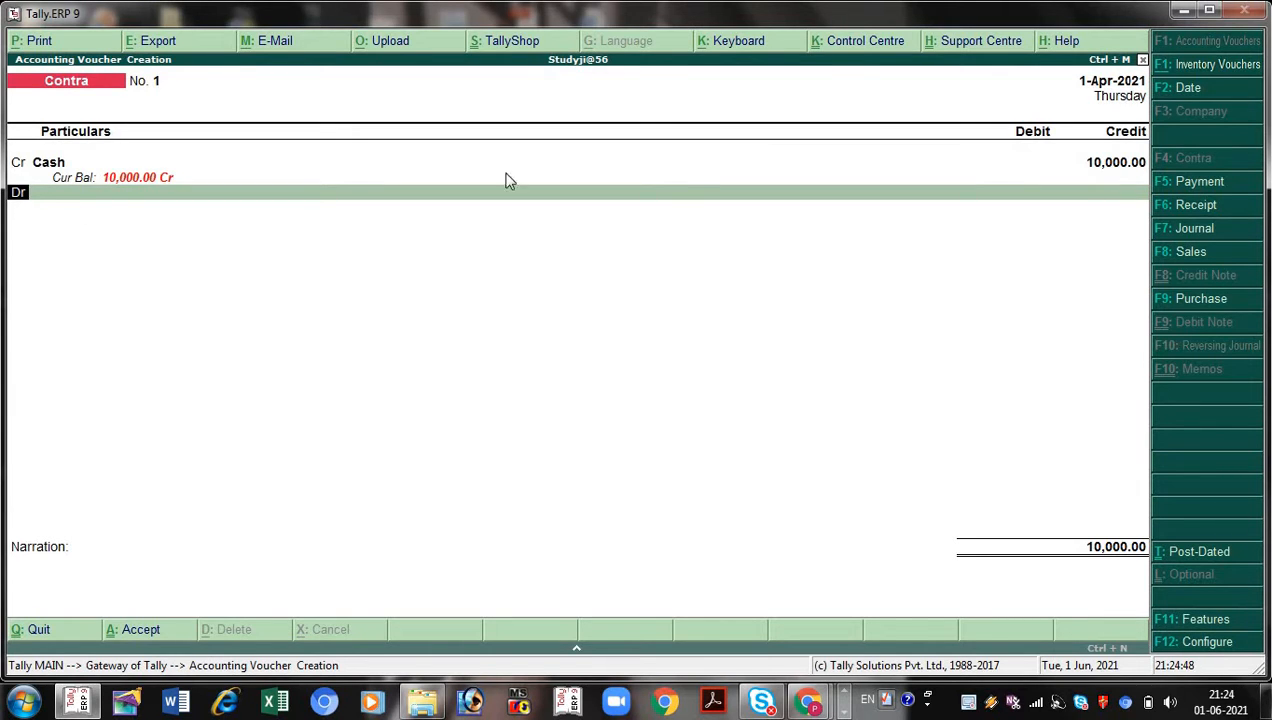
Step: Start a new ledger named Hdfc A/c from the voucher's debit line and place it under Bank Accounts
key("Return")
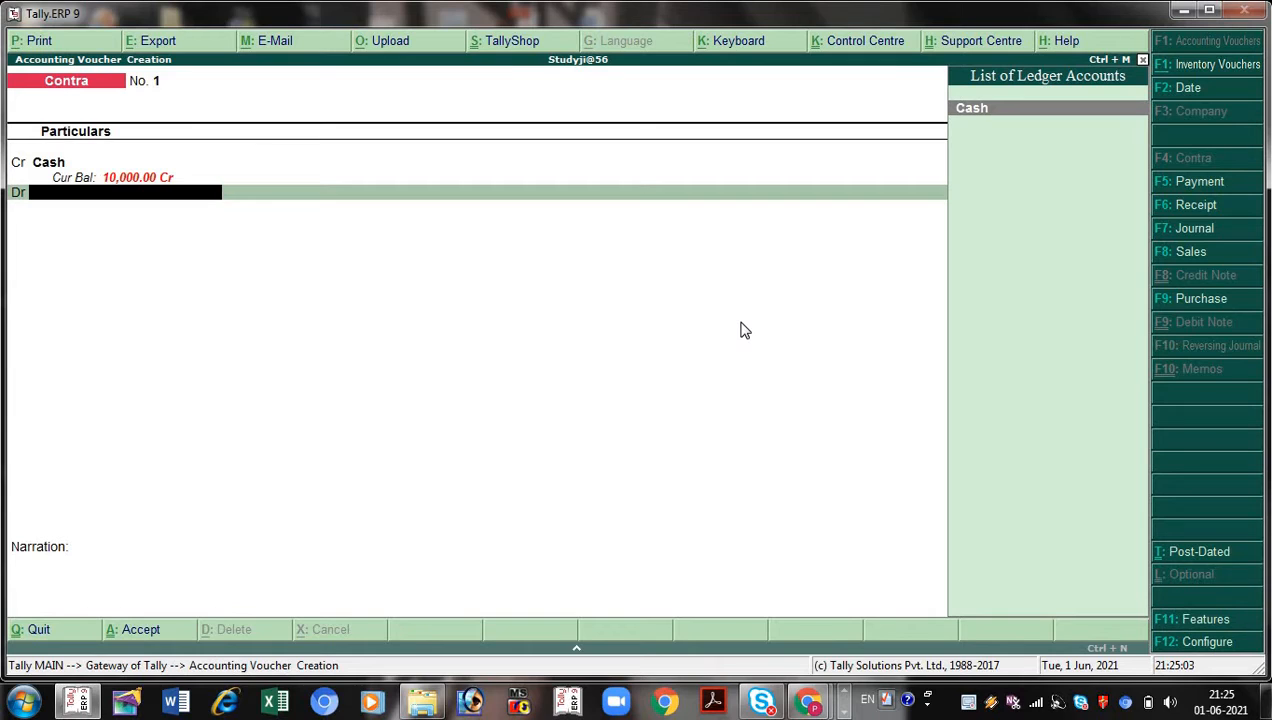
type("H")
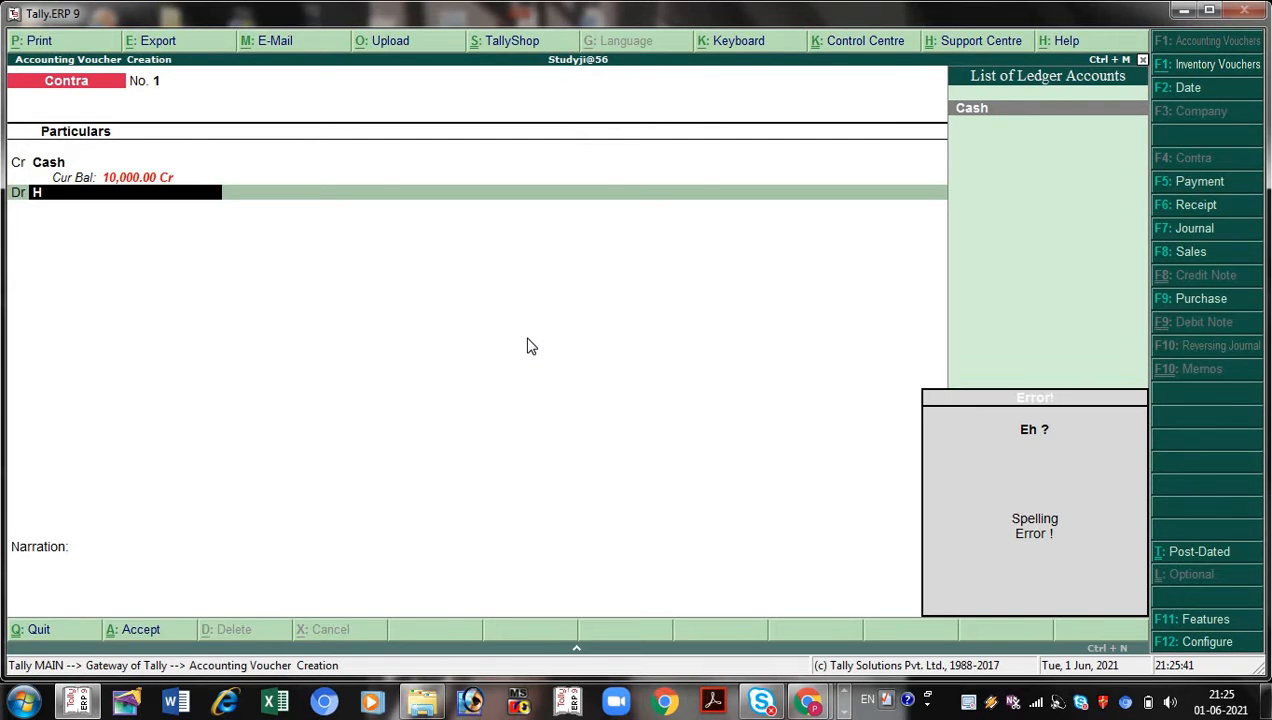
key("alt+c")
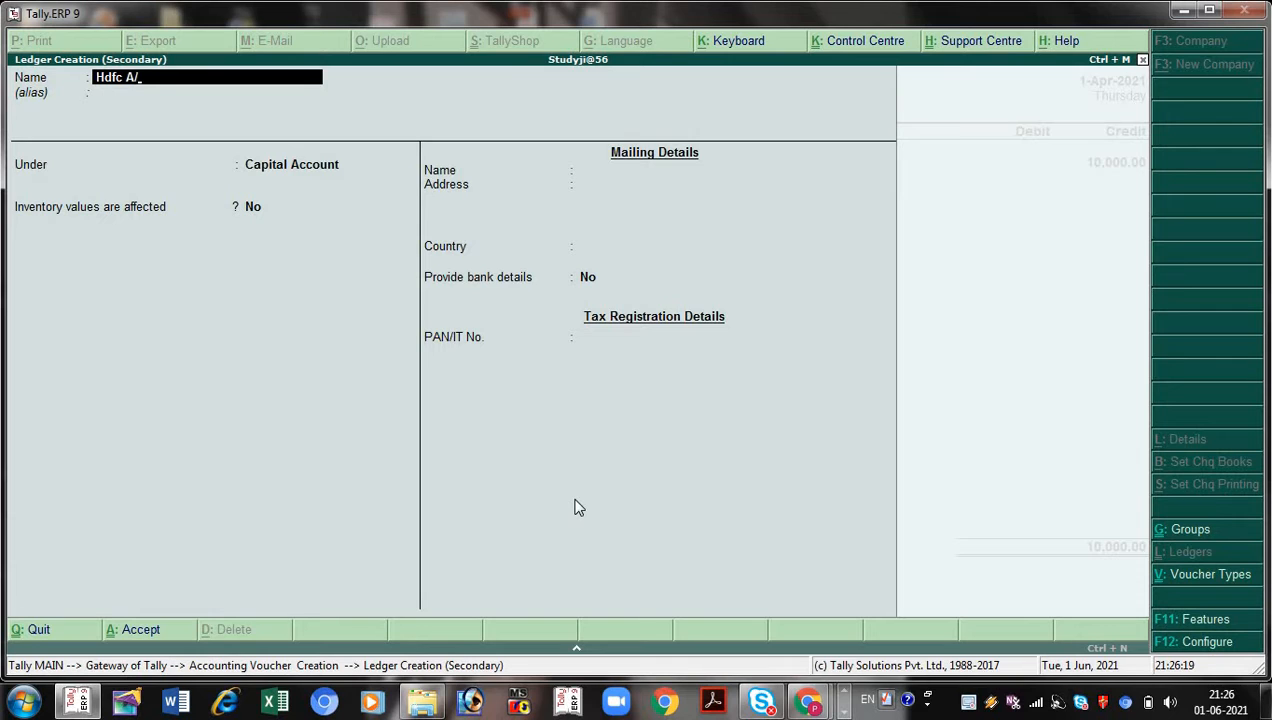
key("Return")
key("Return")
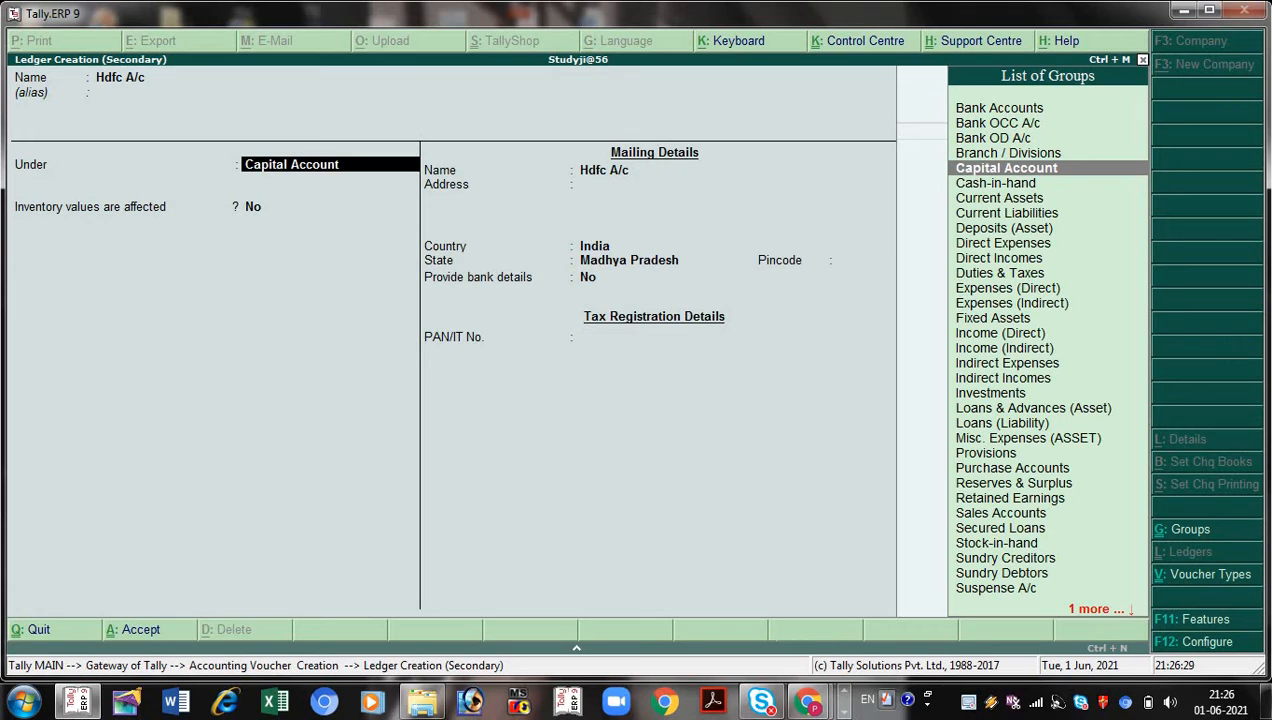
type("Bank")
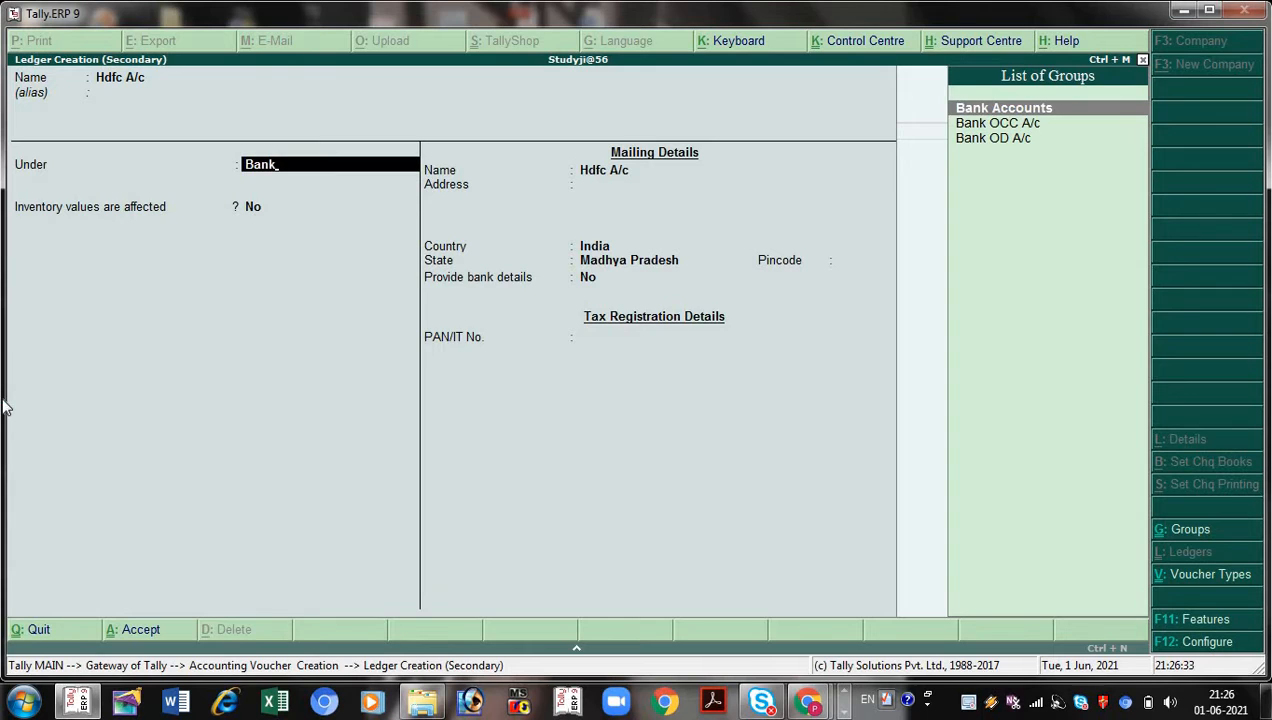
key("Return")
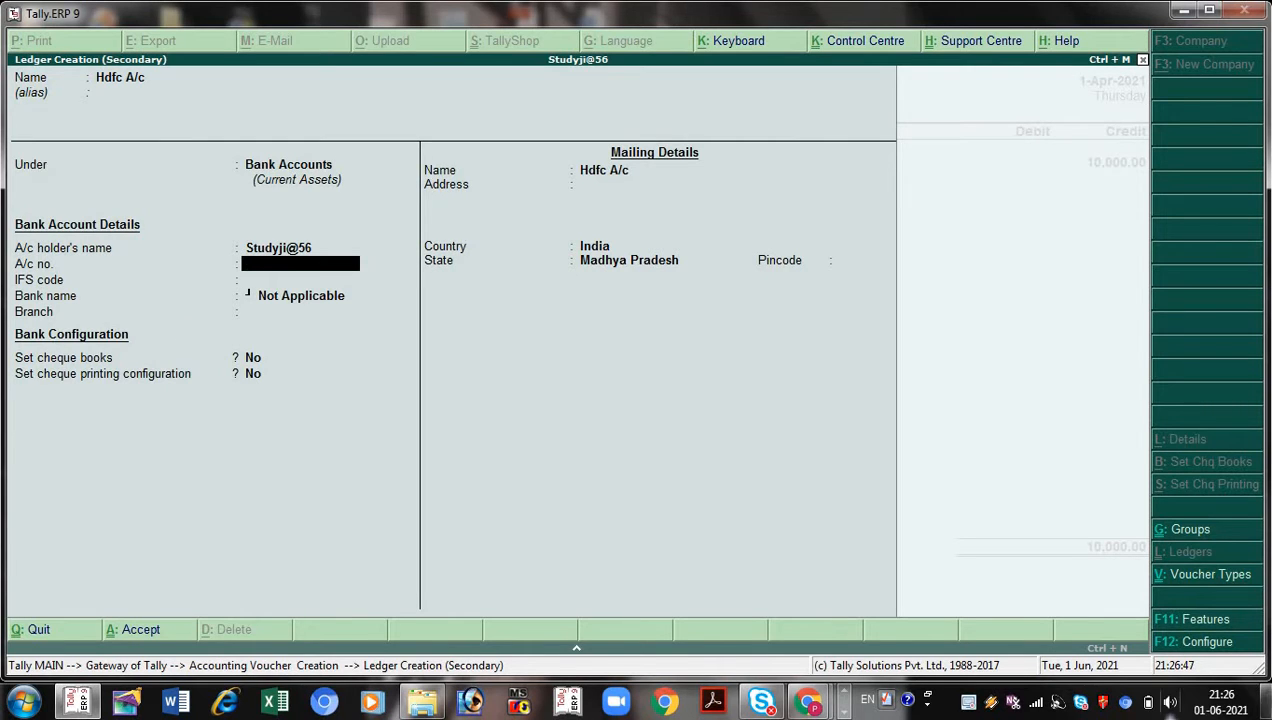
Step: Leave the bank and mailing details of the Hdfc A/c ledger at their defaults and save it
left_click(1258, 700)
left_click(1258, 700)
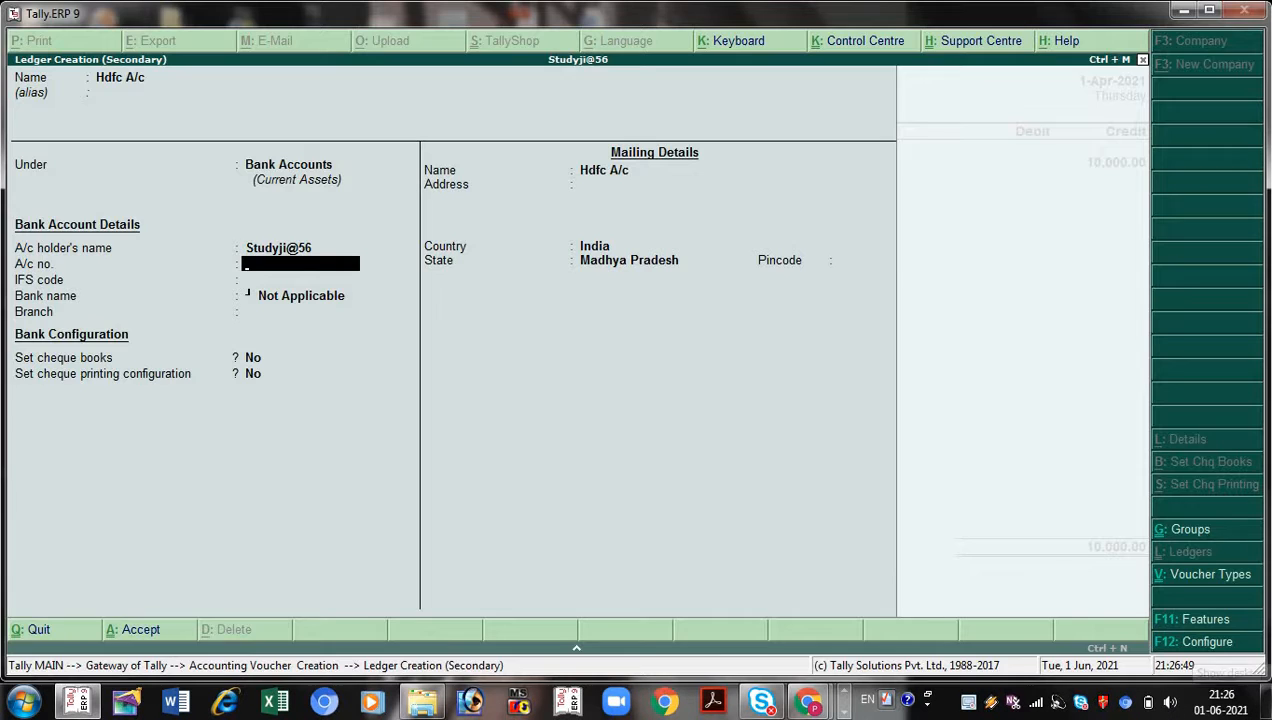
key("Return")
key("Return")
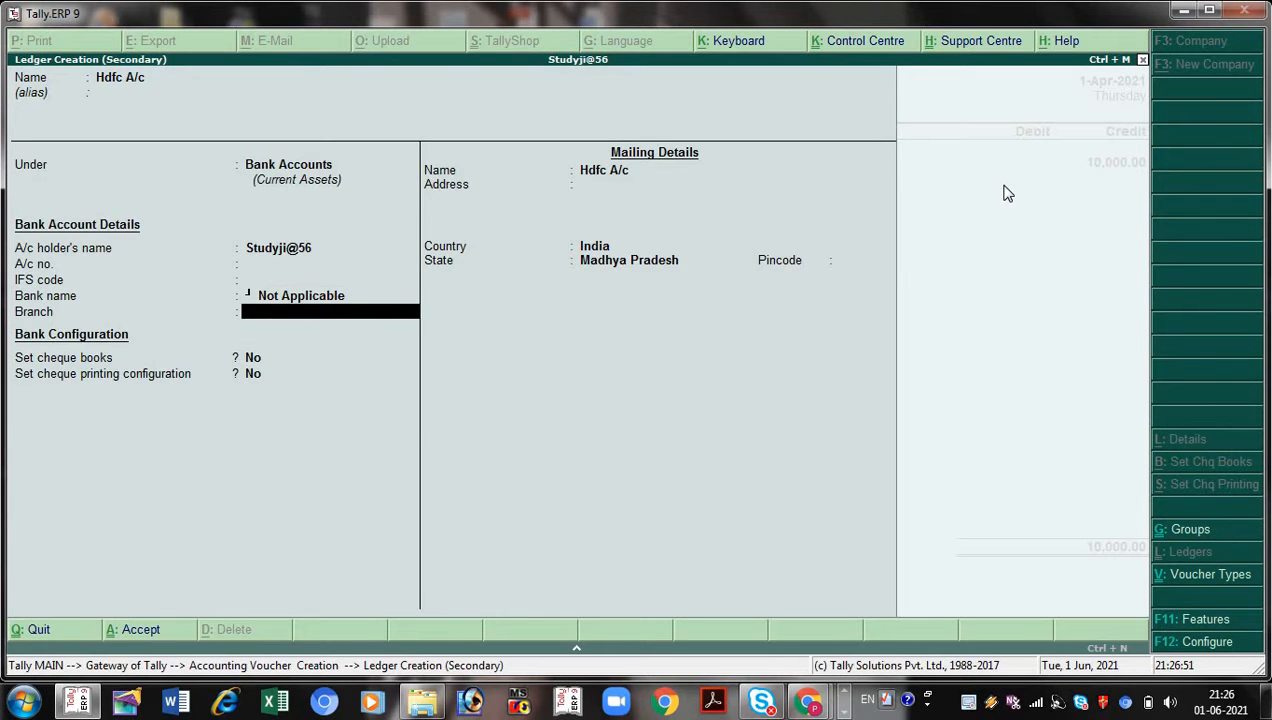
key("Return")
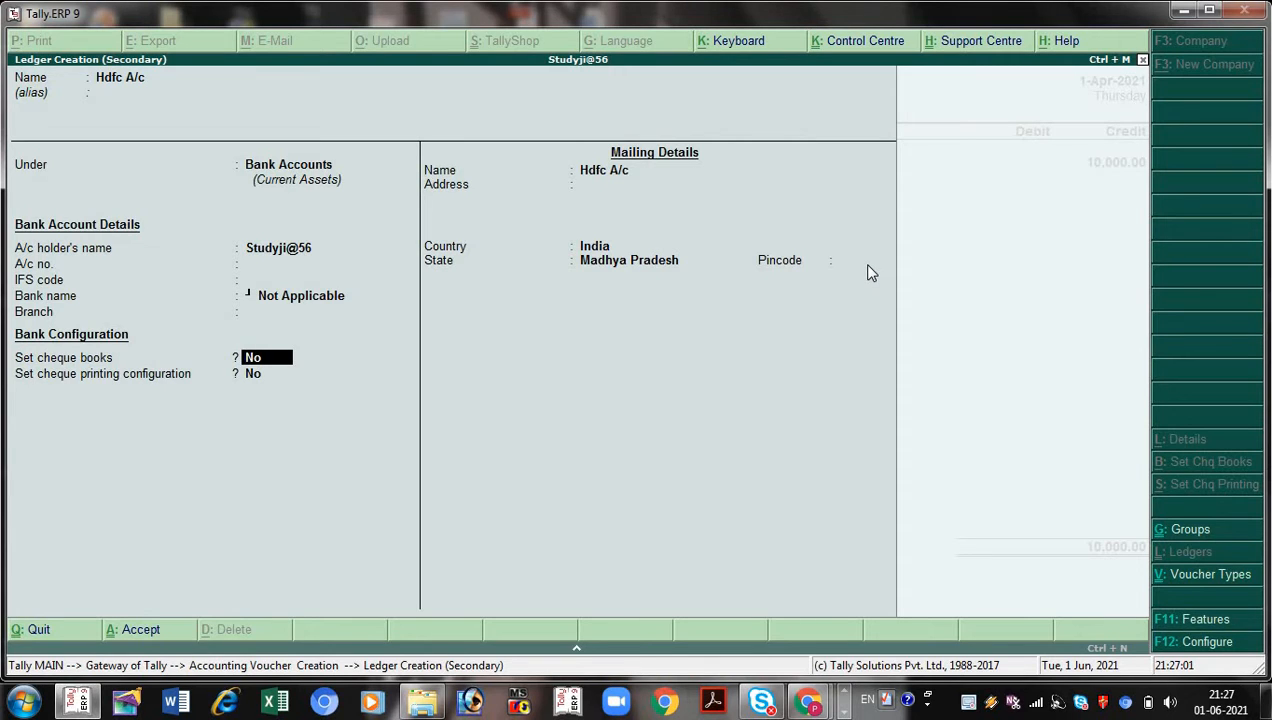
key("Return")
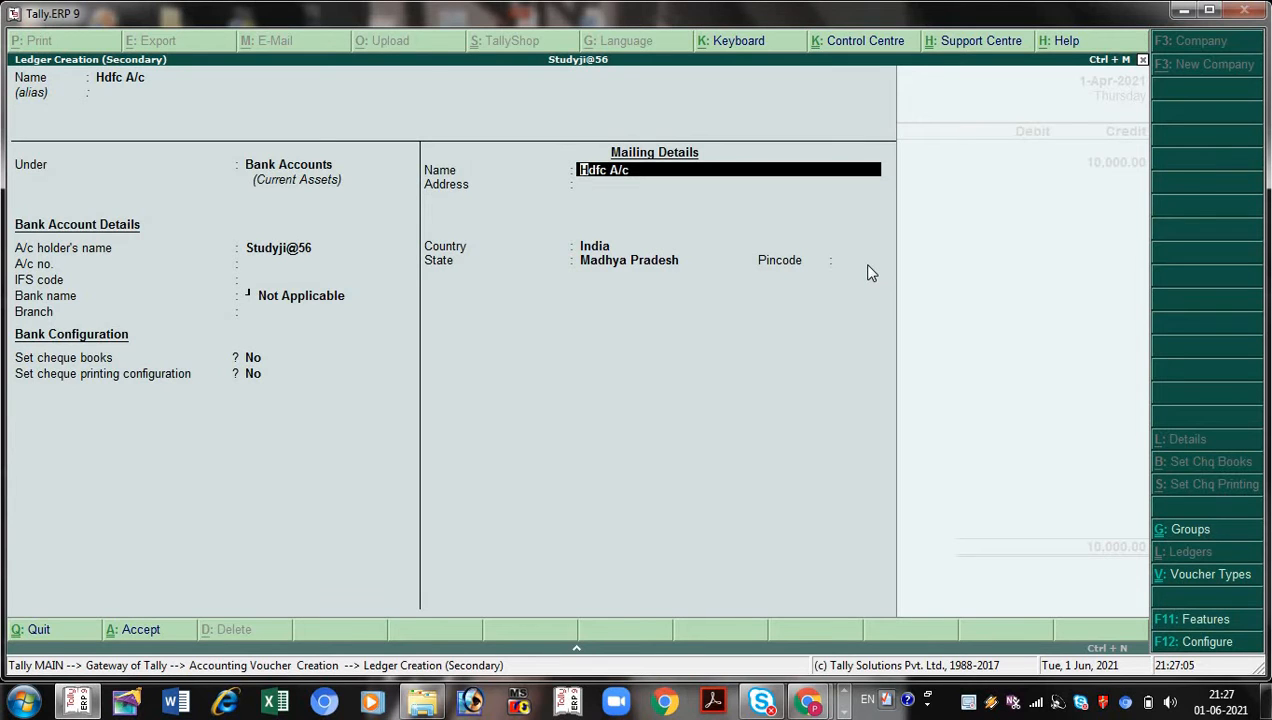
key("Return")
key("Return")
key("Return")
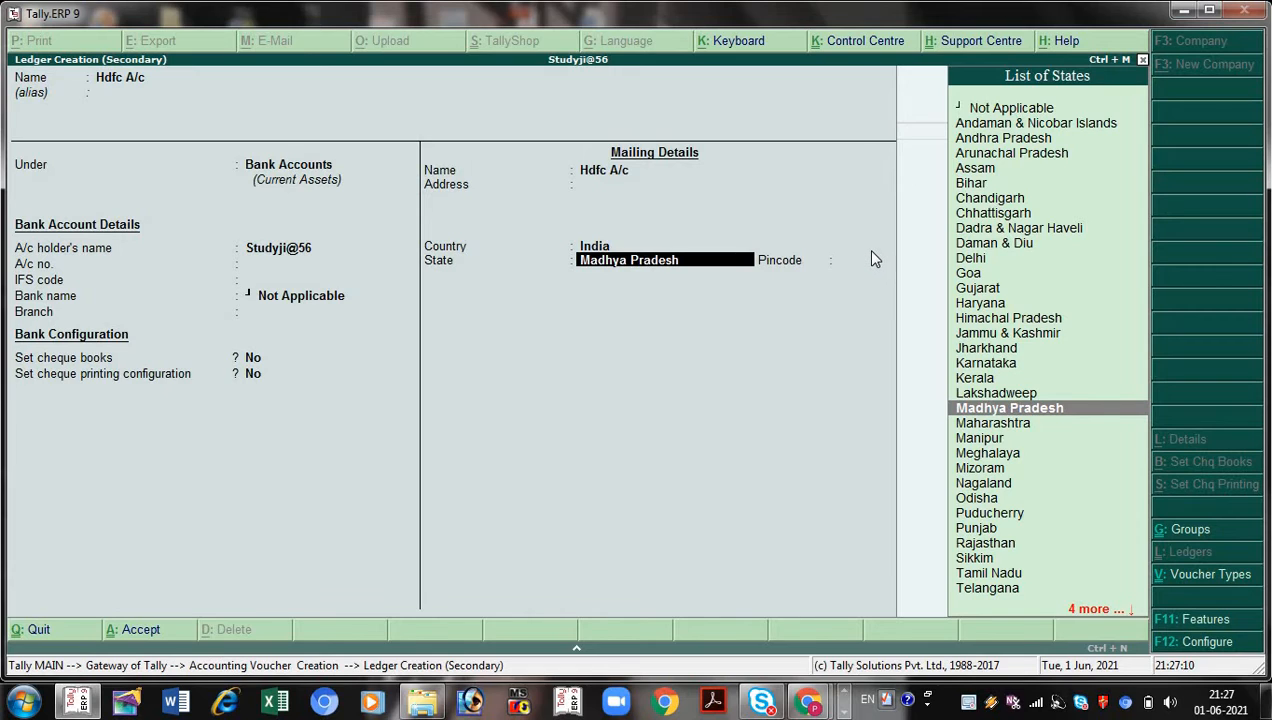
key("Return")
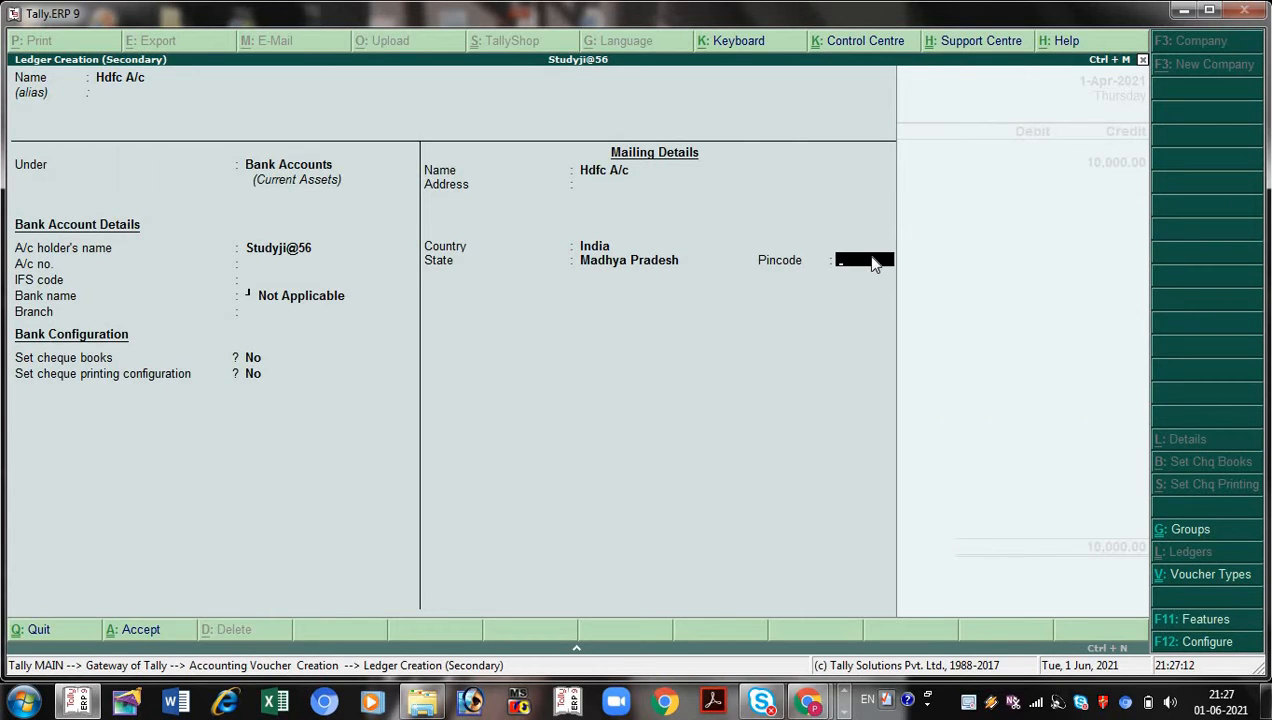
key("Return")
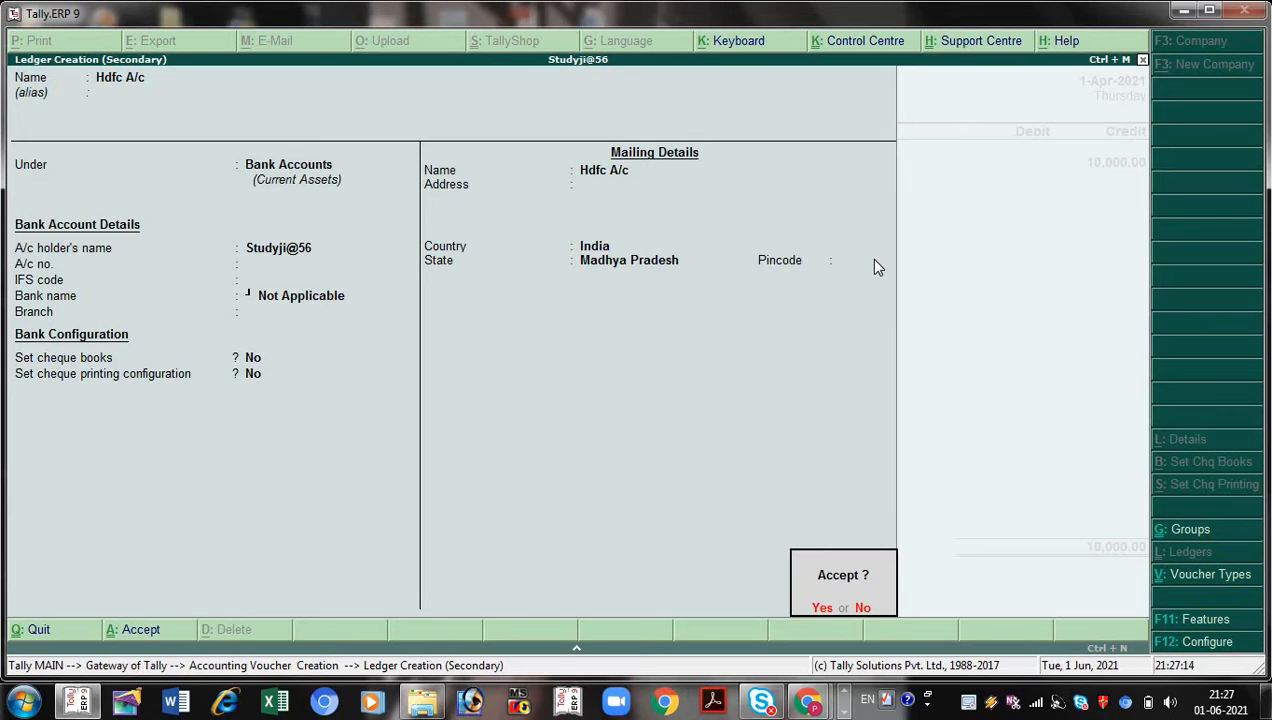
key("Return")
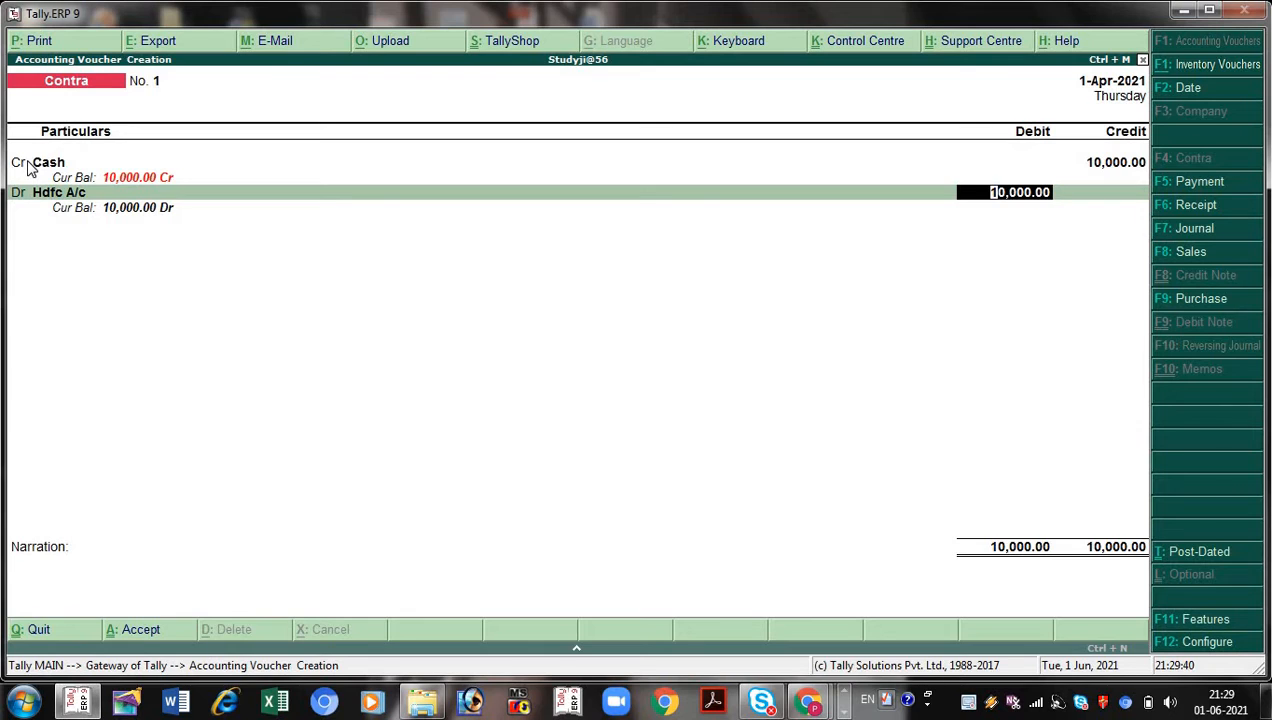
Step: Go back to the Contra voucher's credit line and replace the Cash ledger with Hdfc A/c
key("BackSpace")
key("BackSpace")
key("BackSpace")
key("BackSpace")
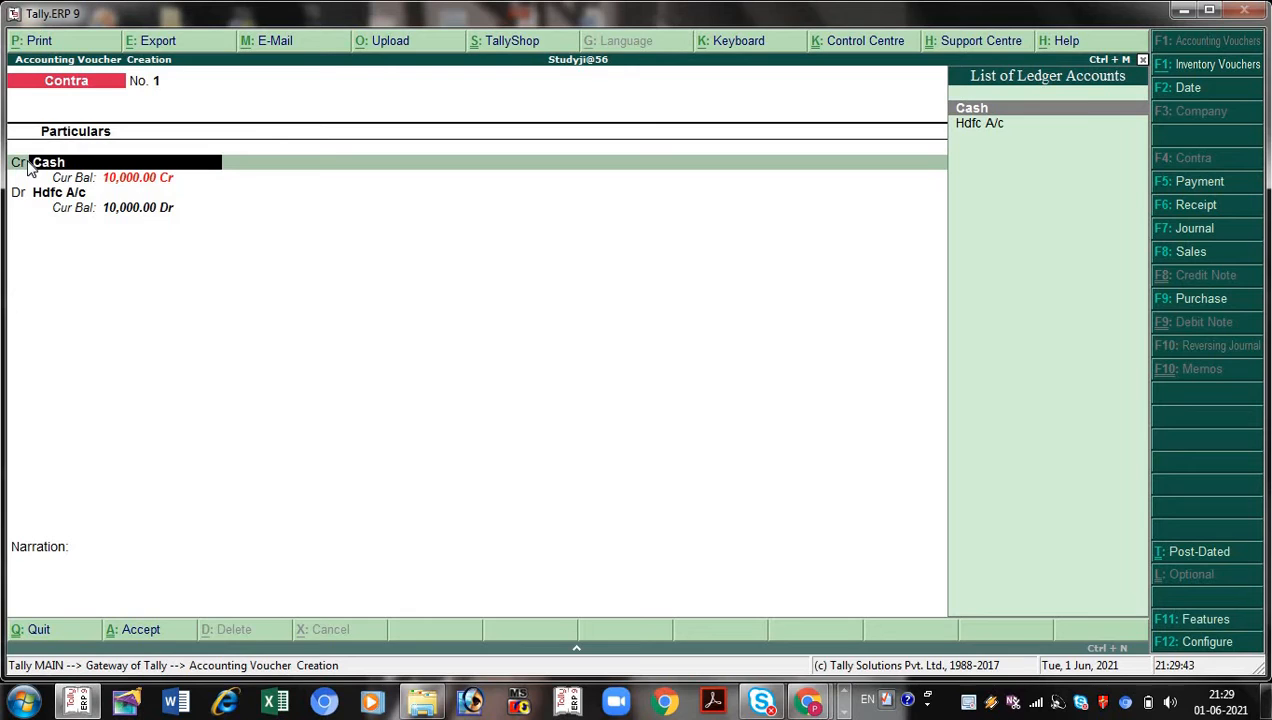
key("BackSpace")
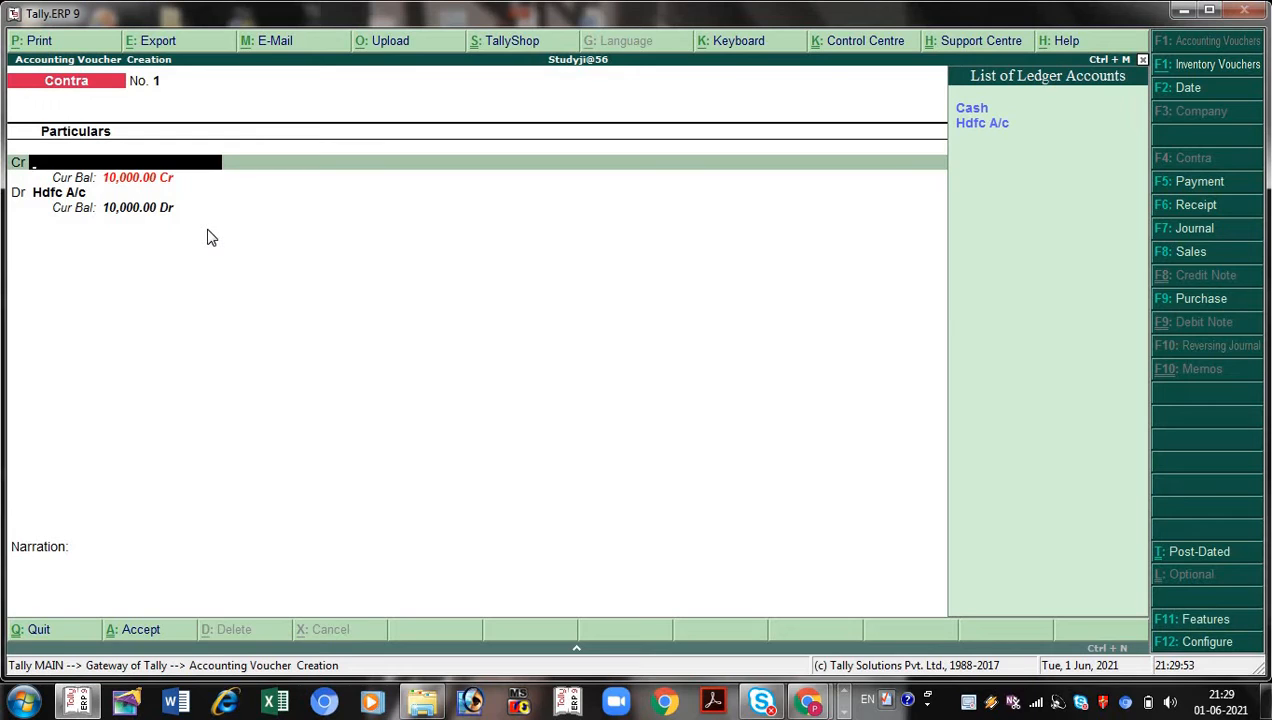
type("Hdfc")
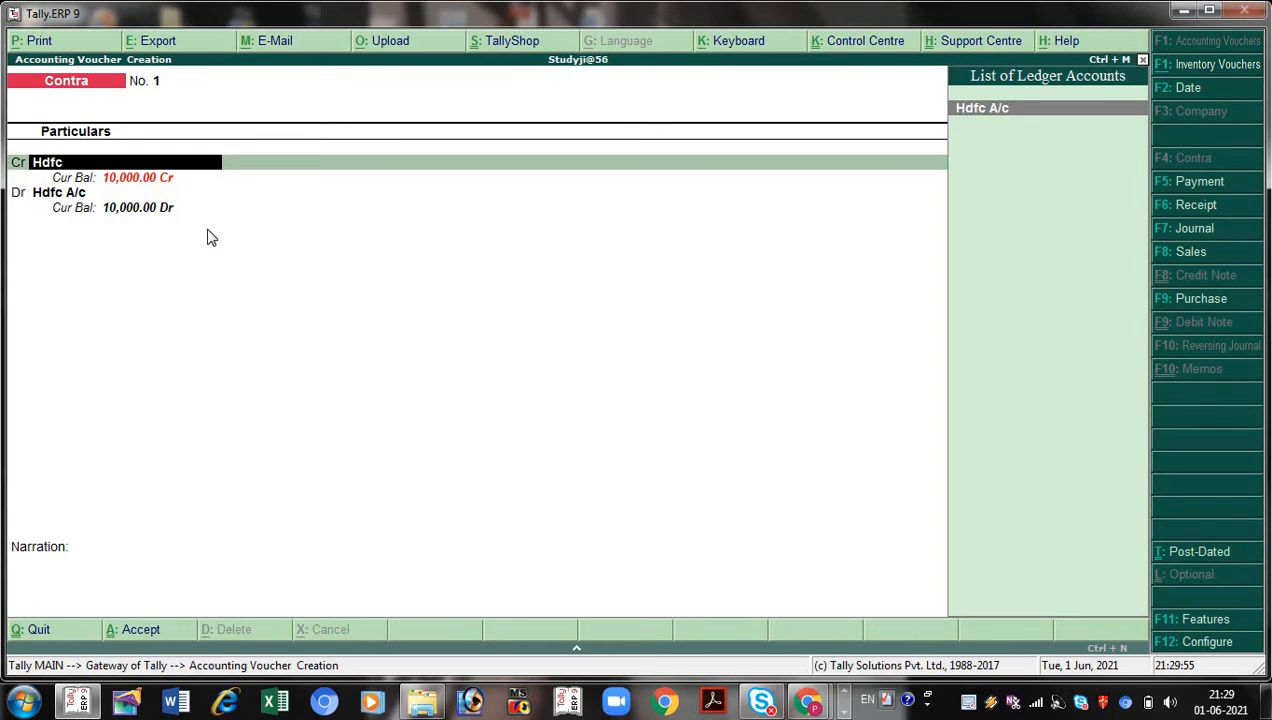
key("Return")
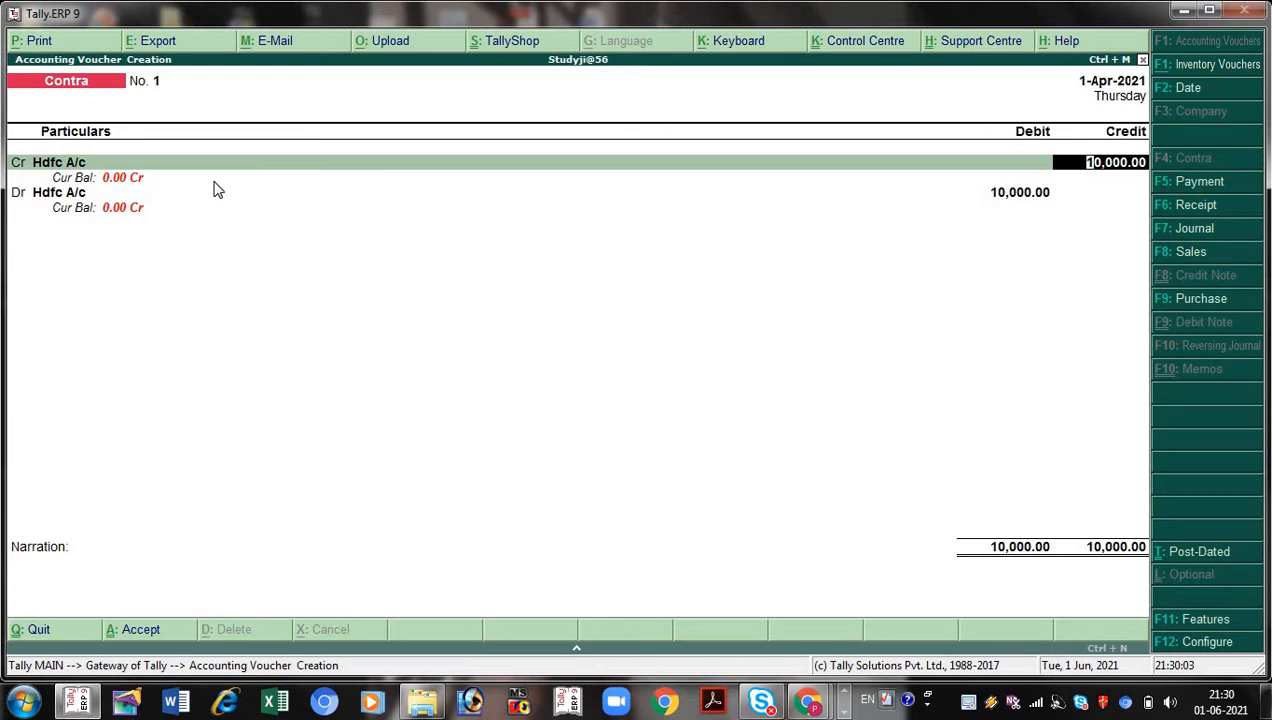
Step: Set the credit line's ledger to Cash, keep its 10,000.00 amount, and continue past the negative cash warning
key("BackSpace")
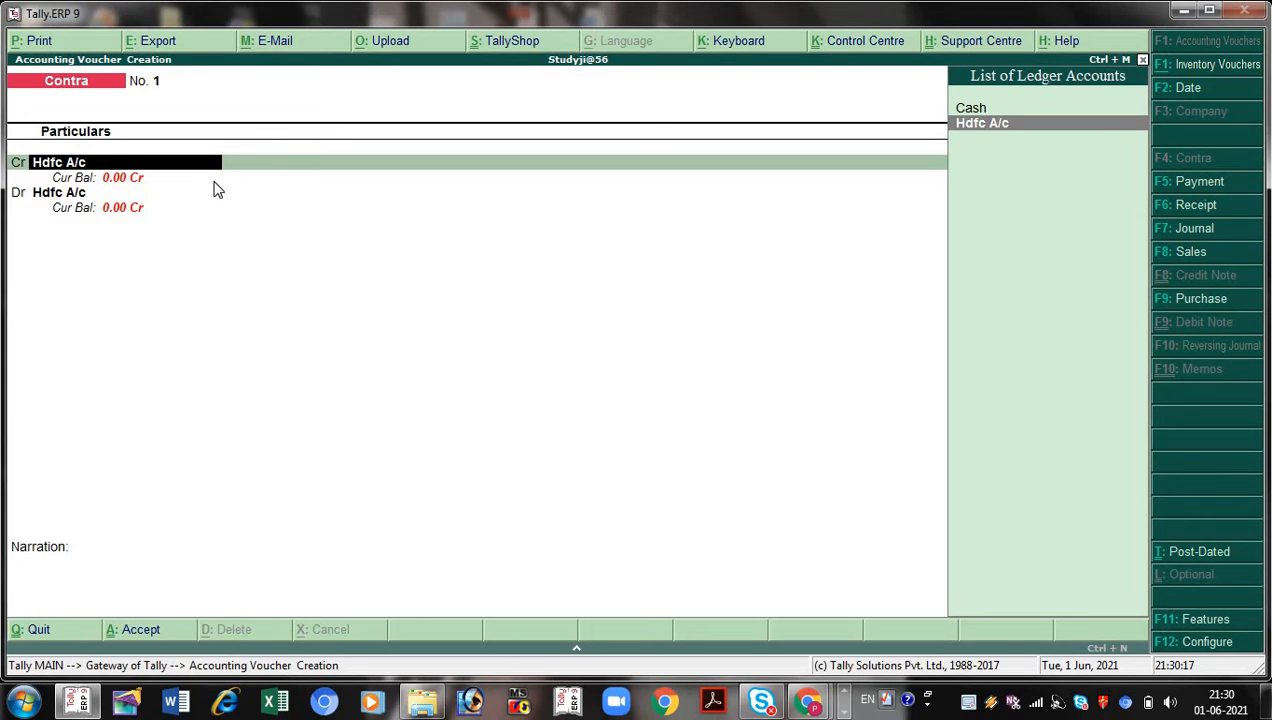
key("BackSpace")
type("Cash")
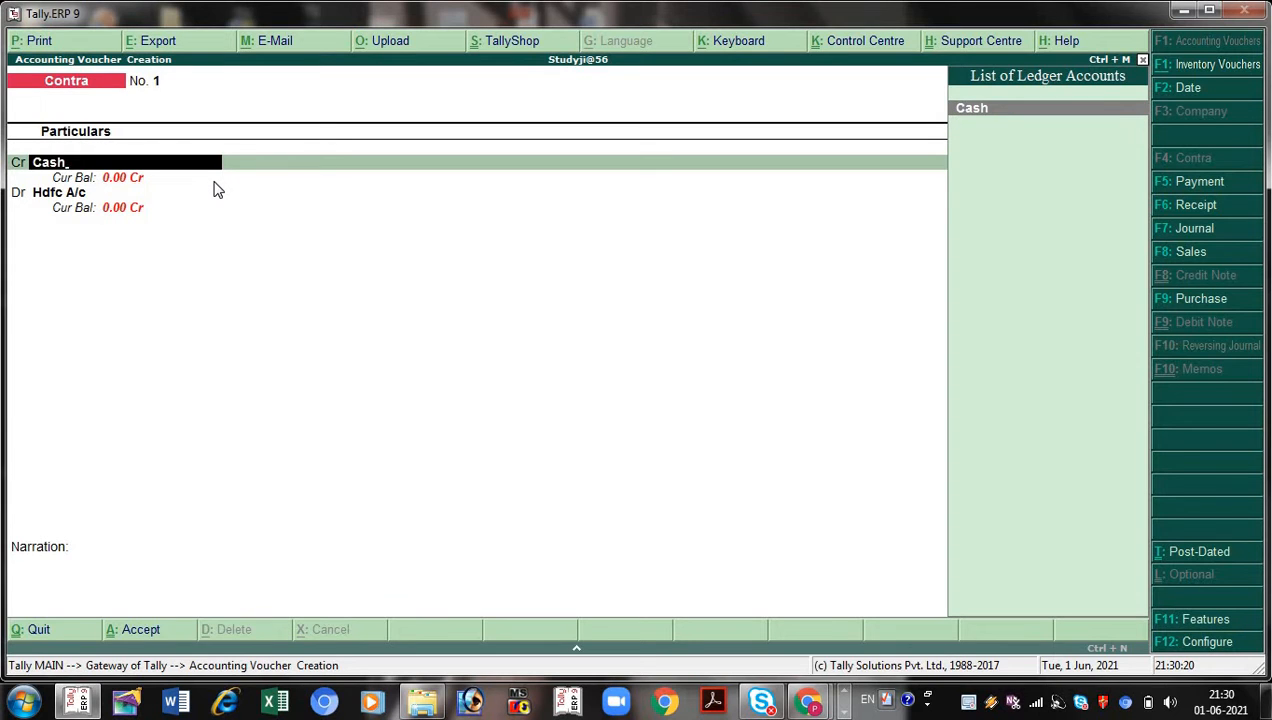
key("Return")
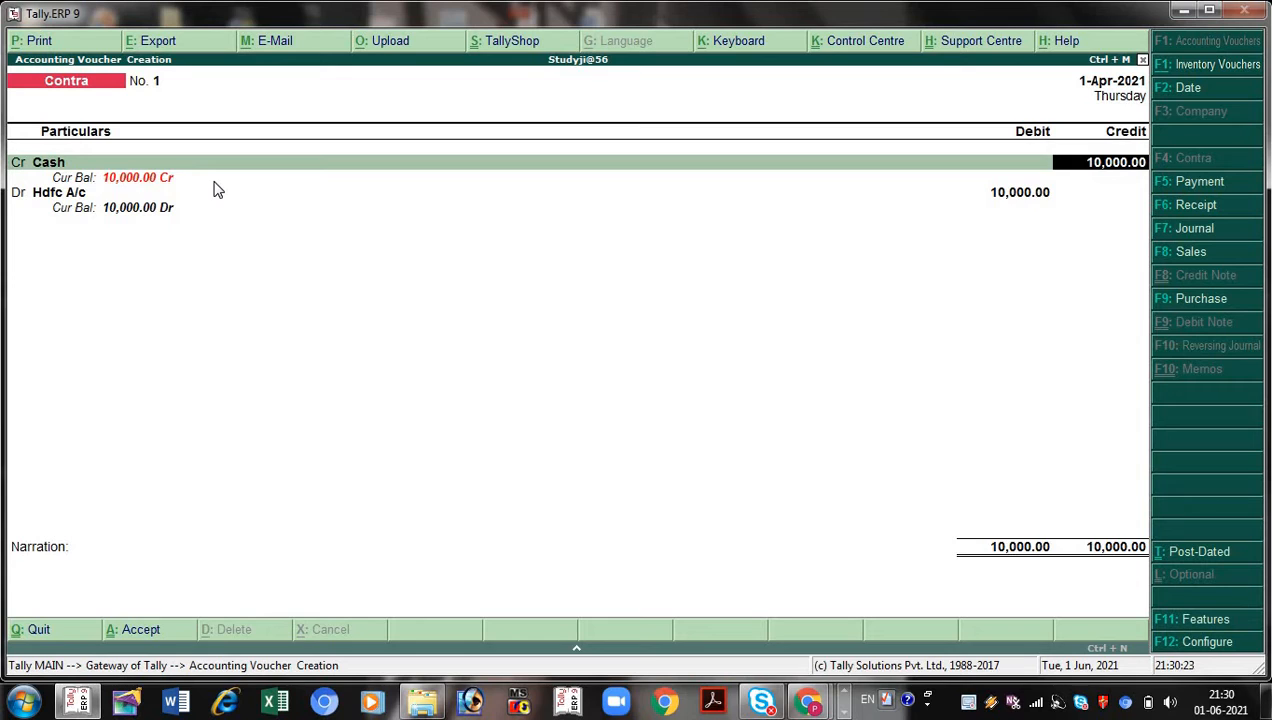
key("Return")
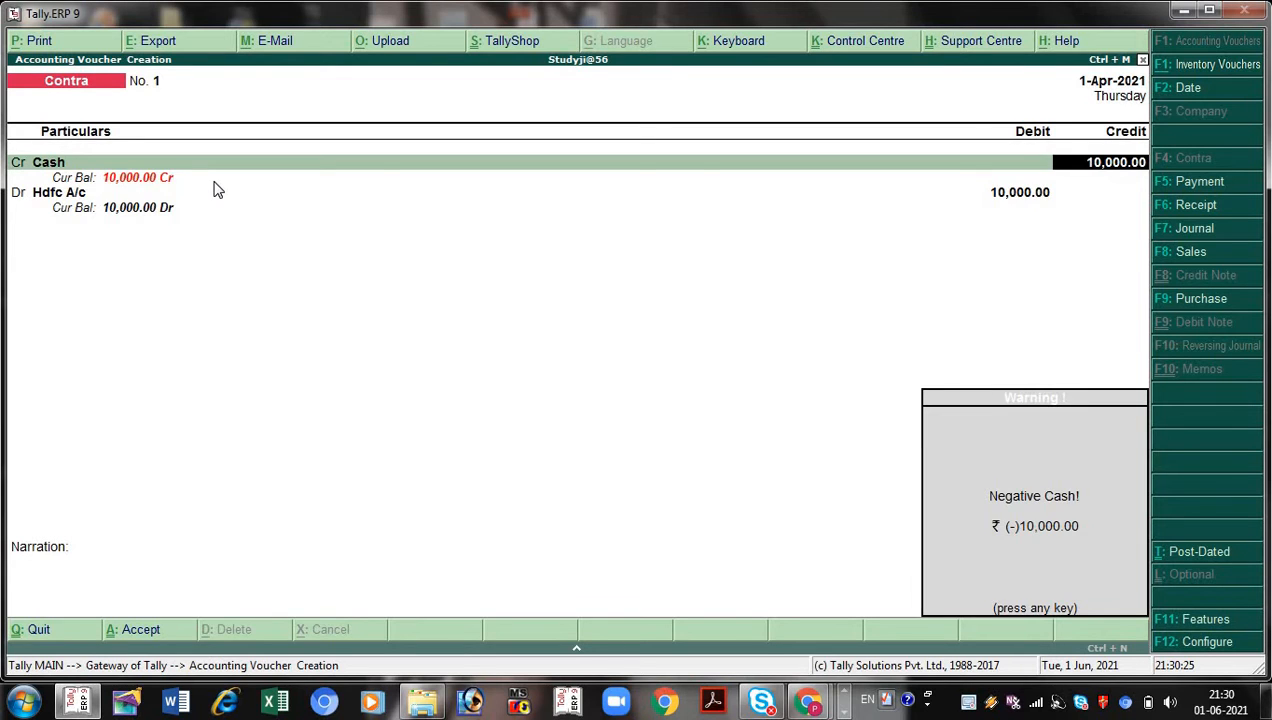
key("Return")
key("Return")
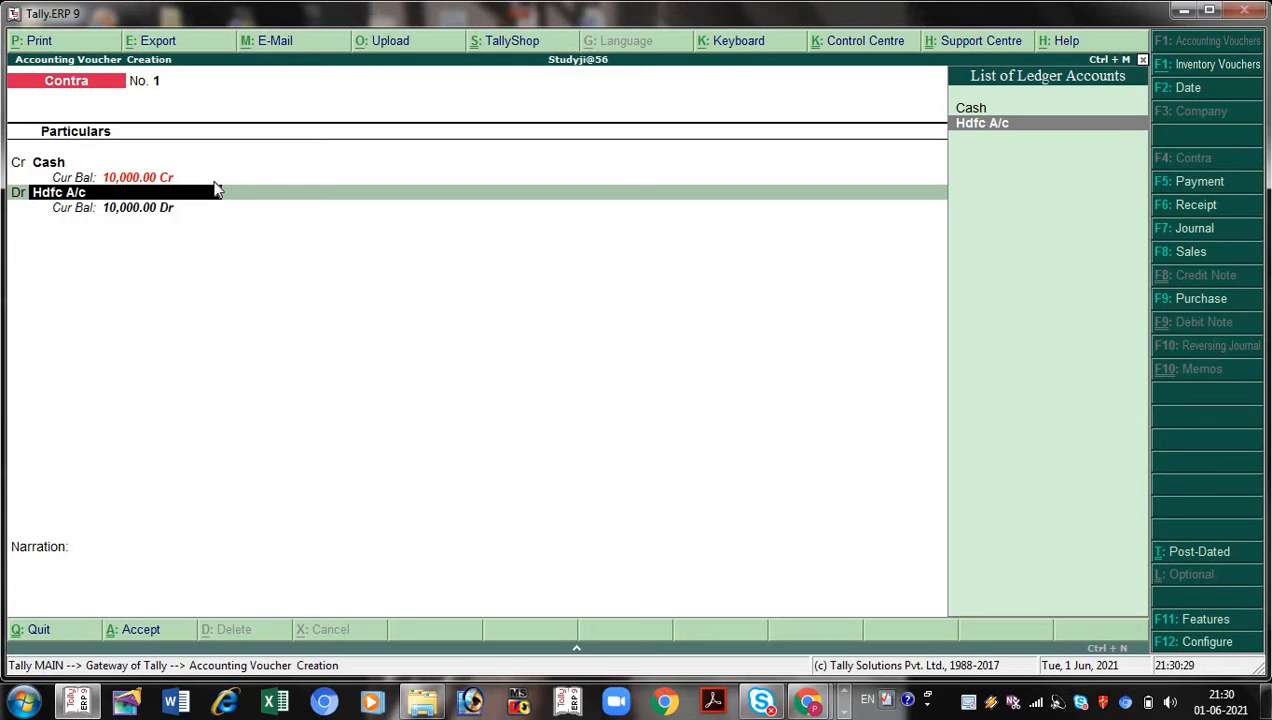
Step: Try switching the Hdfc A/c line from Dr to Cr
key("Return")
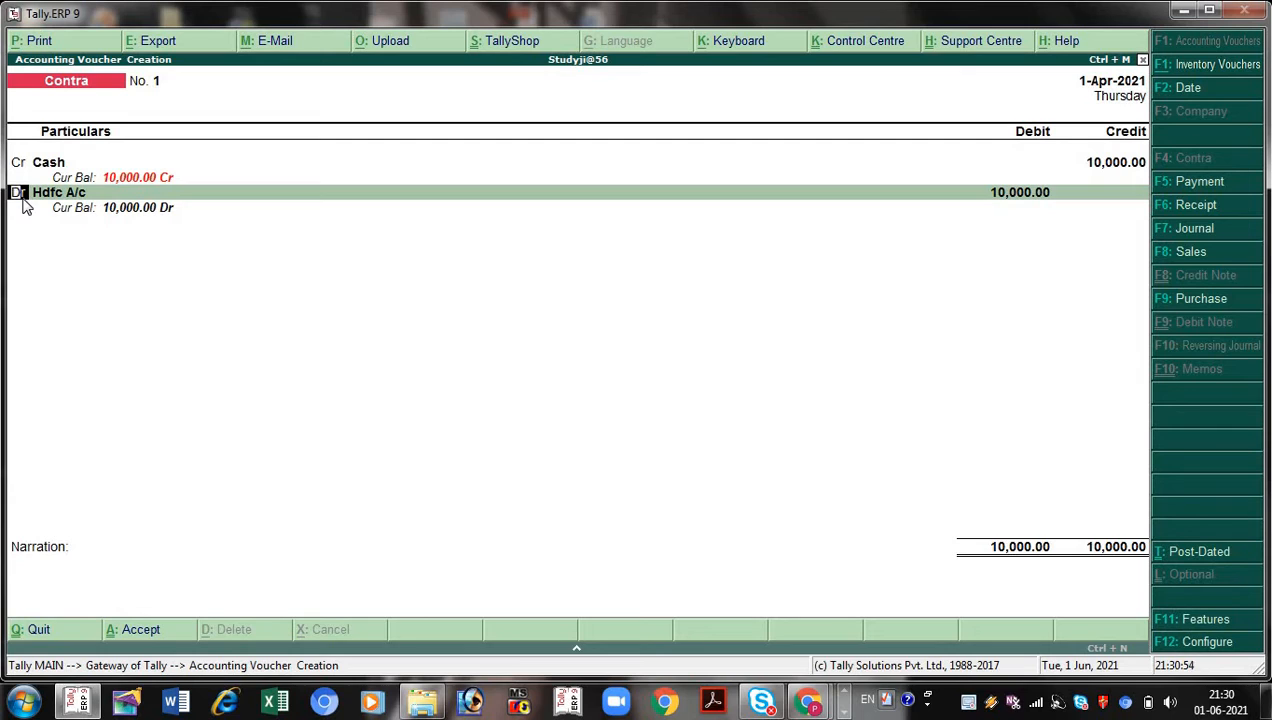
type("c")
key("Return")
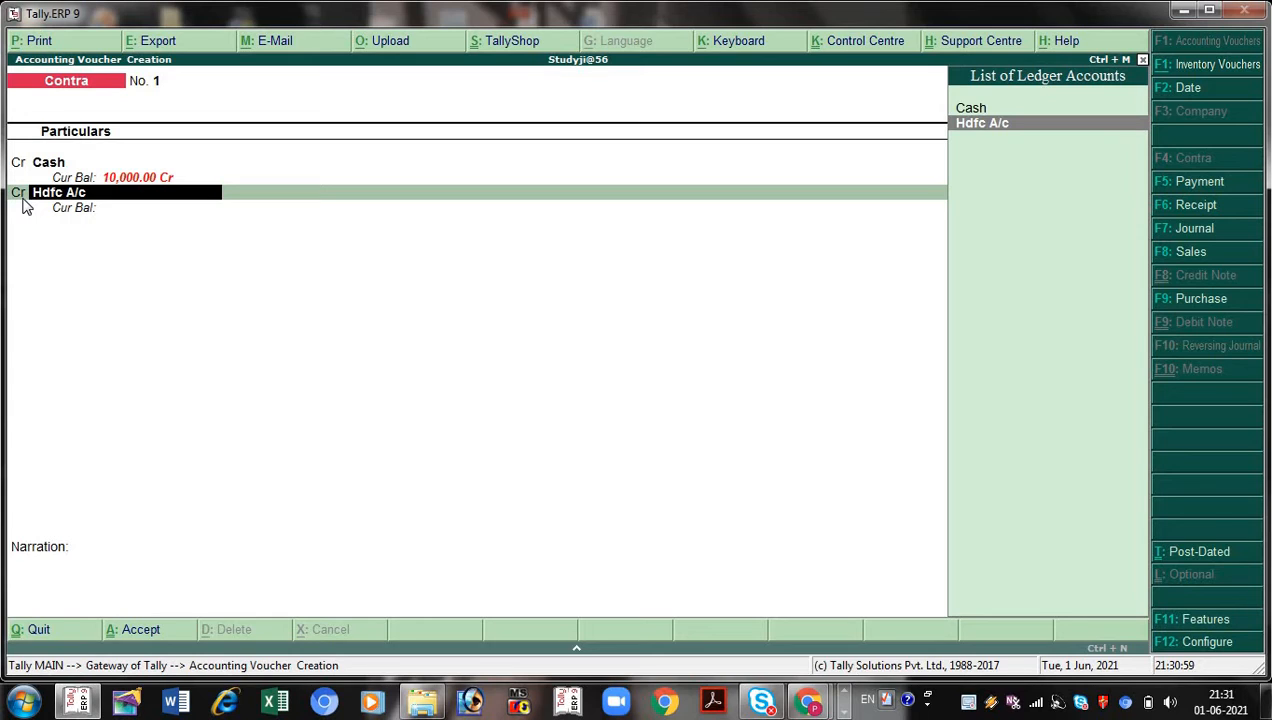
key("BackSpace")
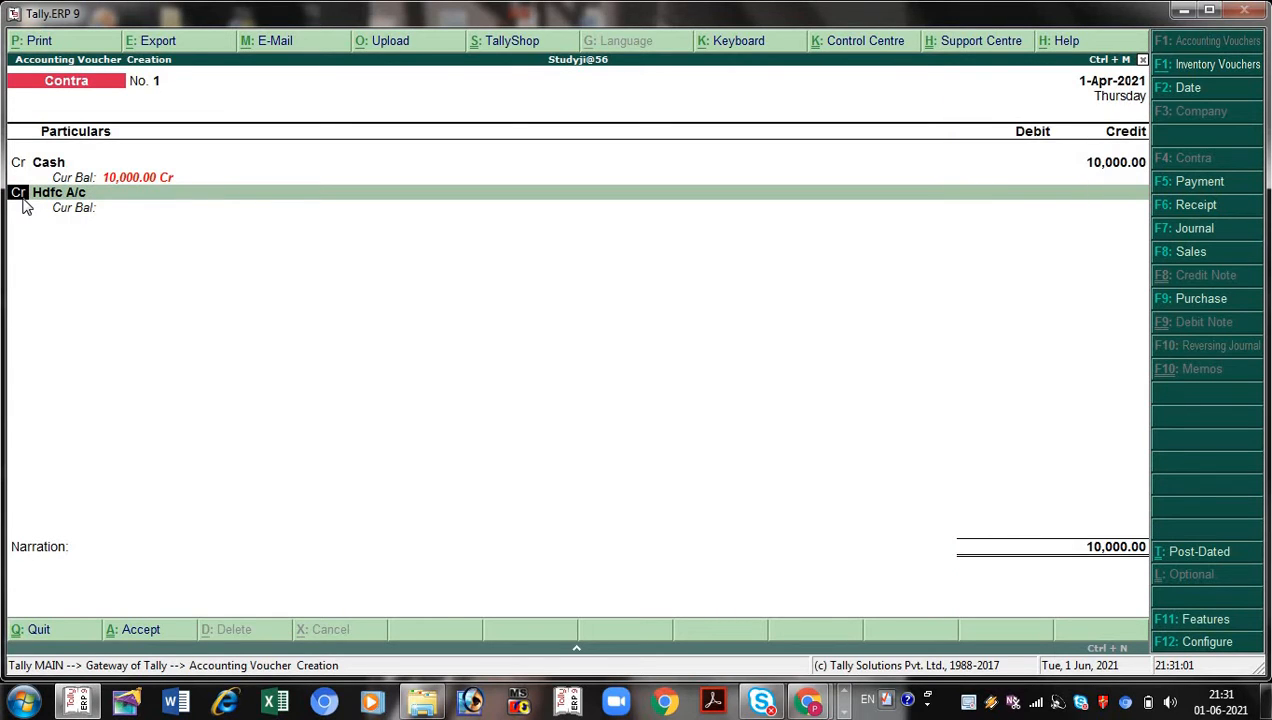
Step: Set the Hdfc A/c line to Dr and accept its debit amount of 10,000.00
type("dr")
key("Return")
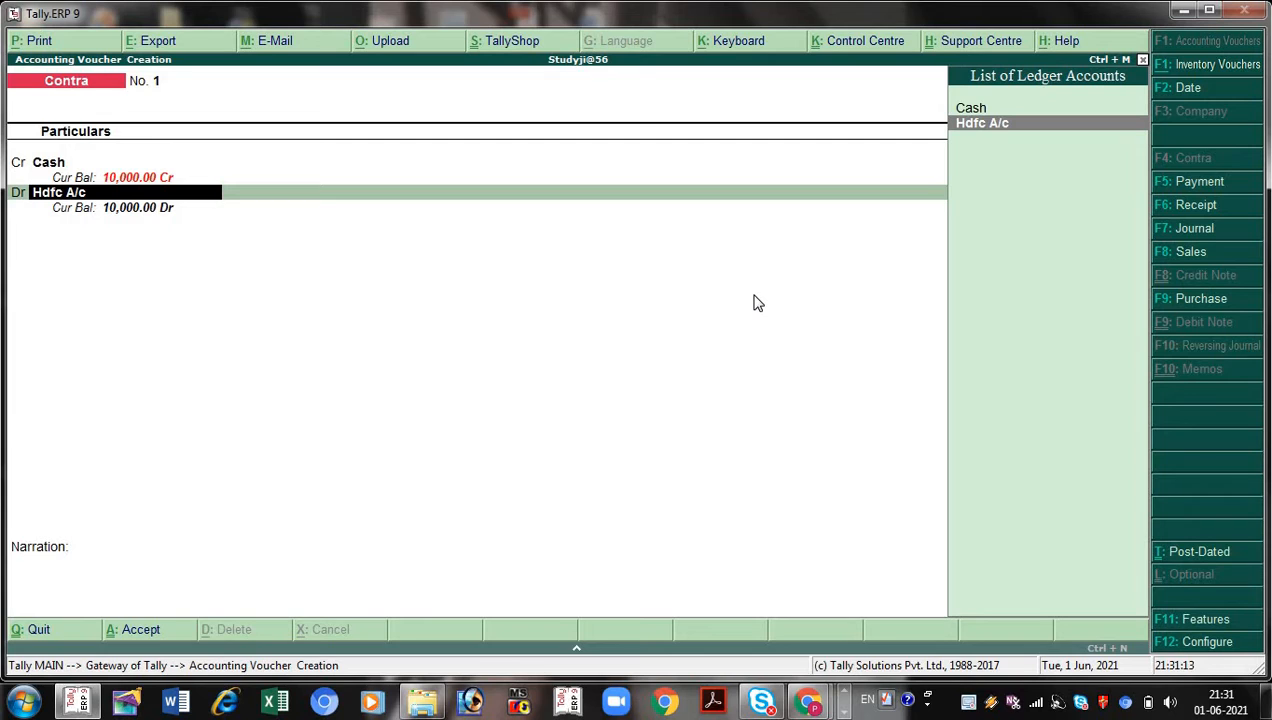
key("Return")
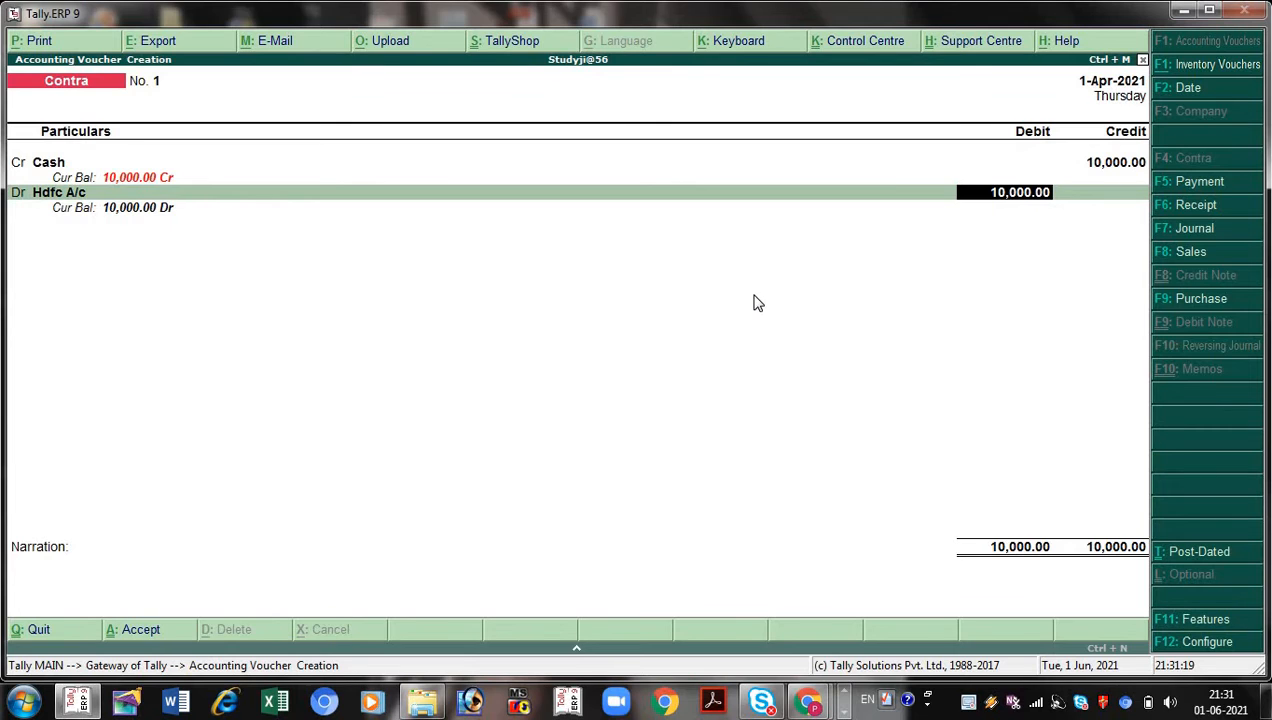
key("Return")
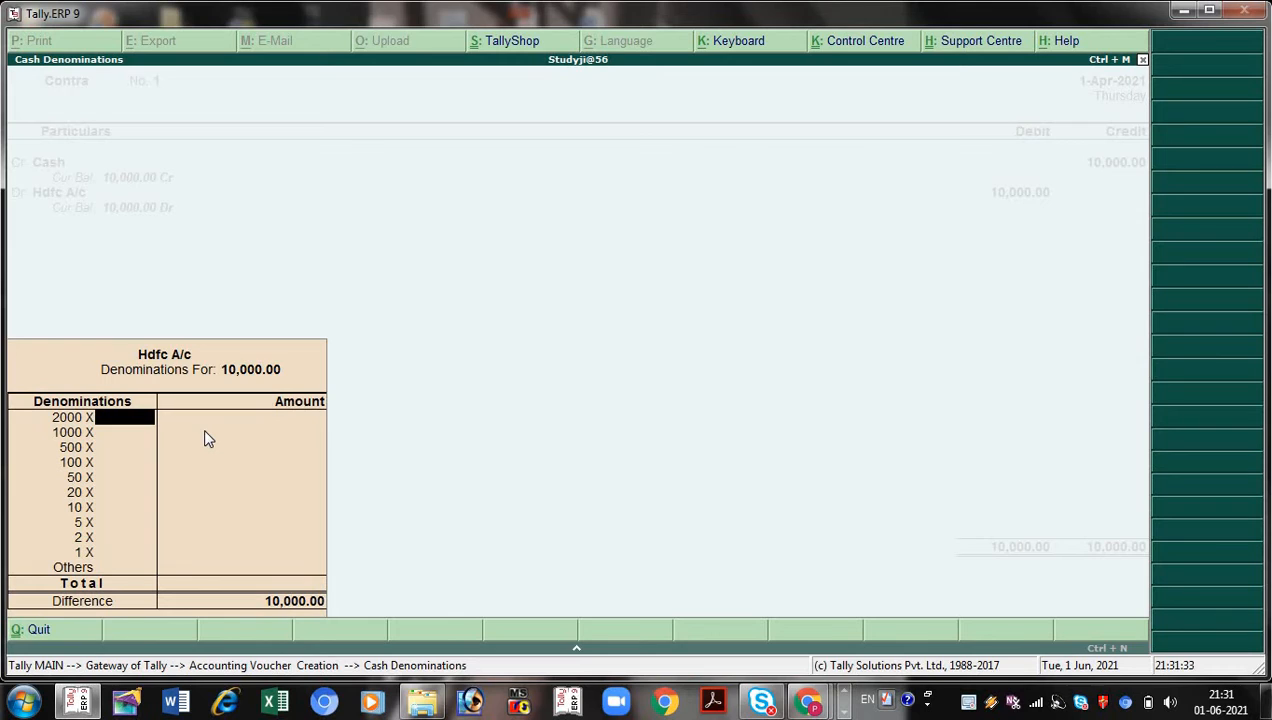
Step: Leave all cash denominations for Hdfc A/c blank and continue past the warning to the narration
key("Return")
key("Return")
key("Return")
key("Return")
key("Return")
key("Return")
key("Return")
key("Return")
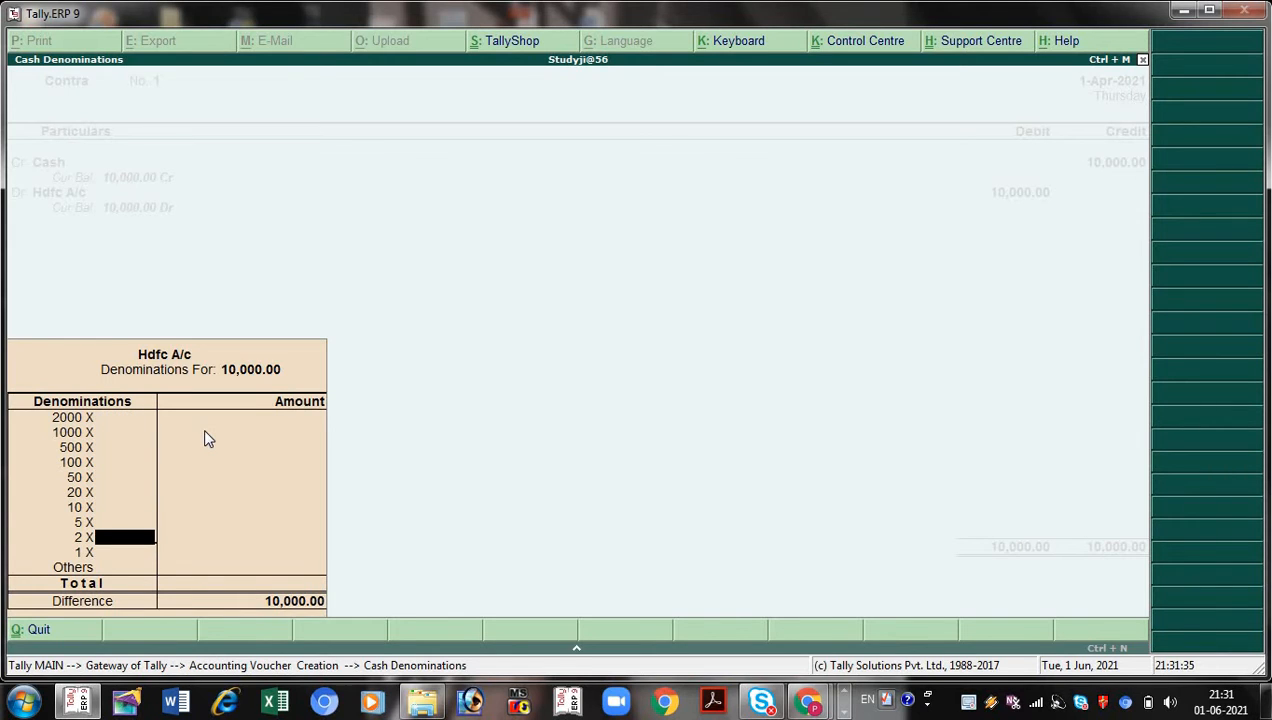
key("Return")
key("Return")
key("Return")
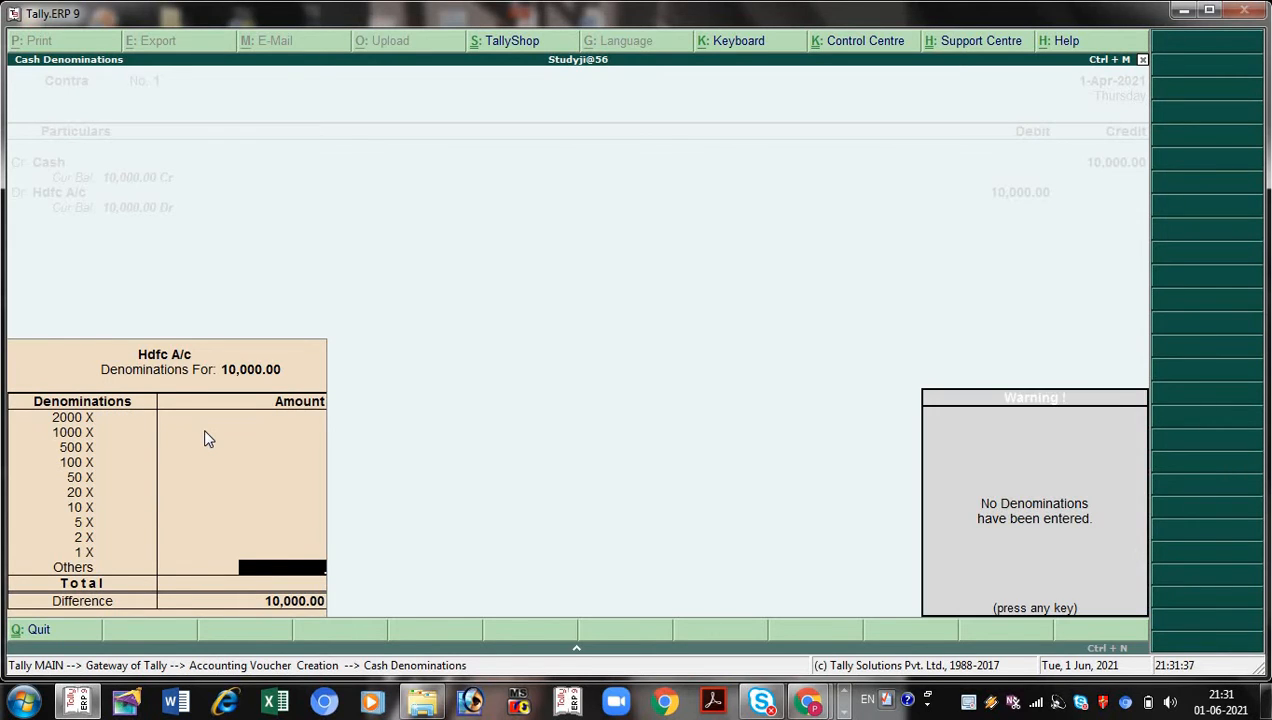
key("Return")
key("Return")
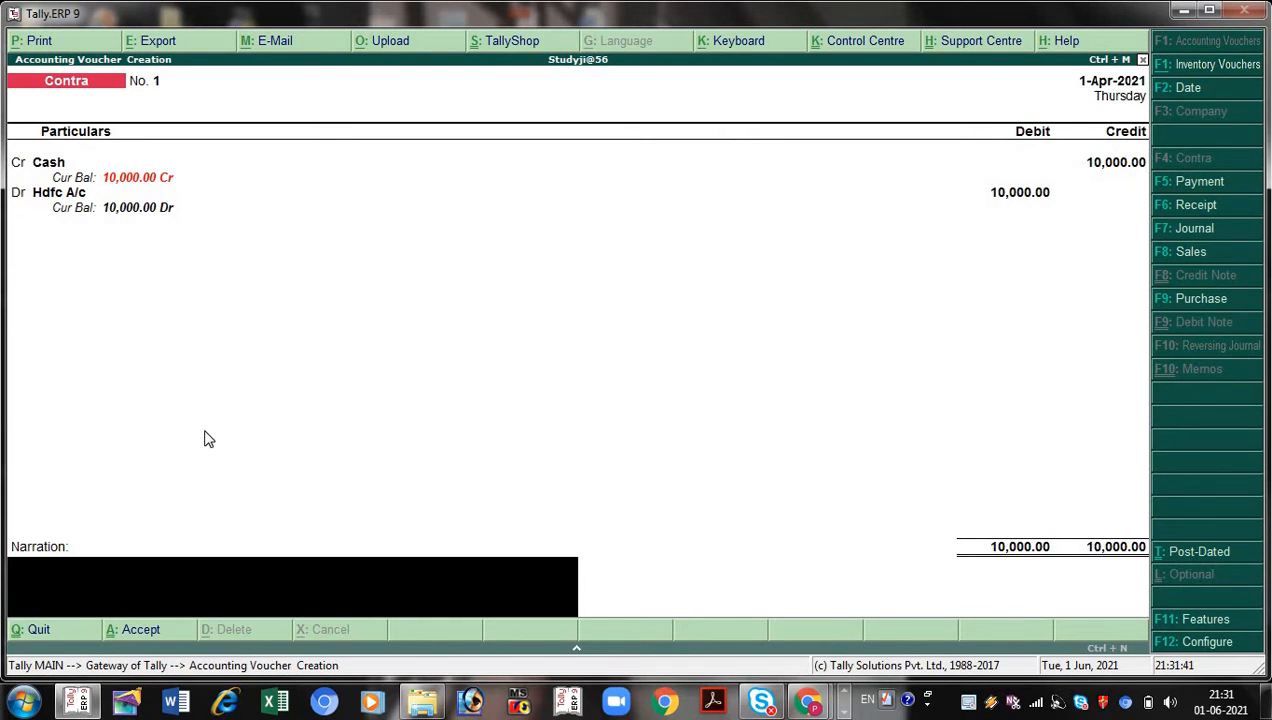
Step: Try filler text in the Contra voucher's narration, remove it, and save the voucher
type("fkldglkfdg;fkdg;fd")
key("BackSpace")
key("BackSpace")
key("BackSpace")
key("BackSpace")
key("BackSpace")
key("BackSpace")
key("BackSpace")
key("BackSpace")
key("BackSpace")
key("BackSpace")
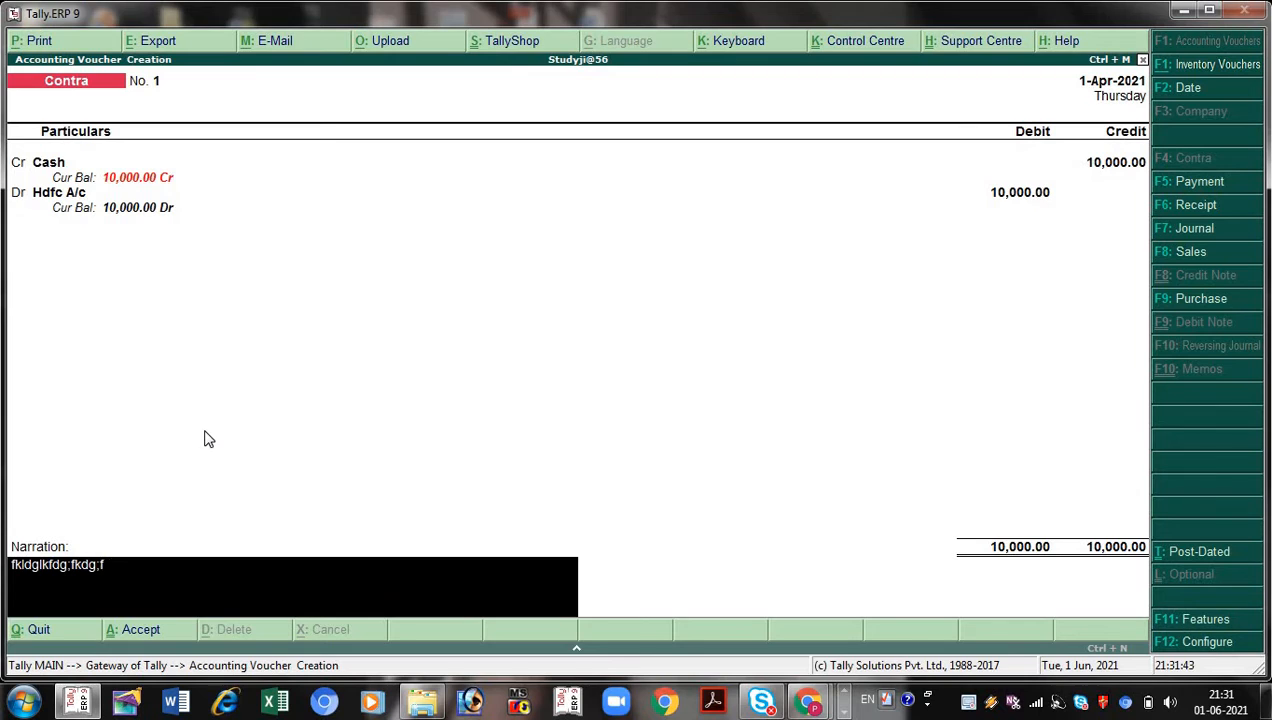
key("BackSpace")
key("BackSpace")
key("BackSpace")
key("BackSpace")
key("BackSpace")
key("BackSpace")
key("BackSpace")
key("Return")
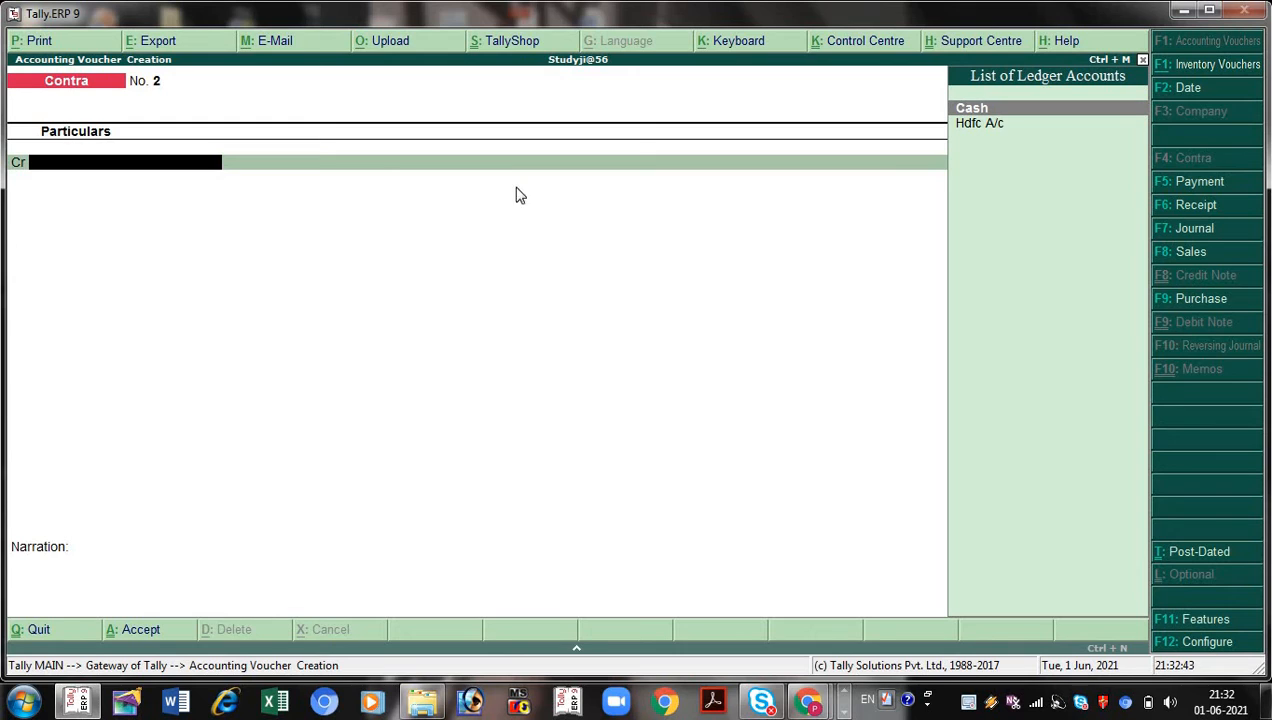
Step: Change the voucher type to Purchase and enter supplier invoice number 01, date 1-Apr-2021 and Cash as the party account
left_click(1206, 302)
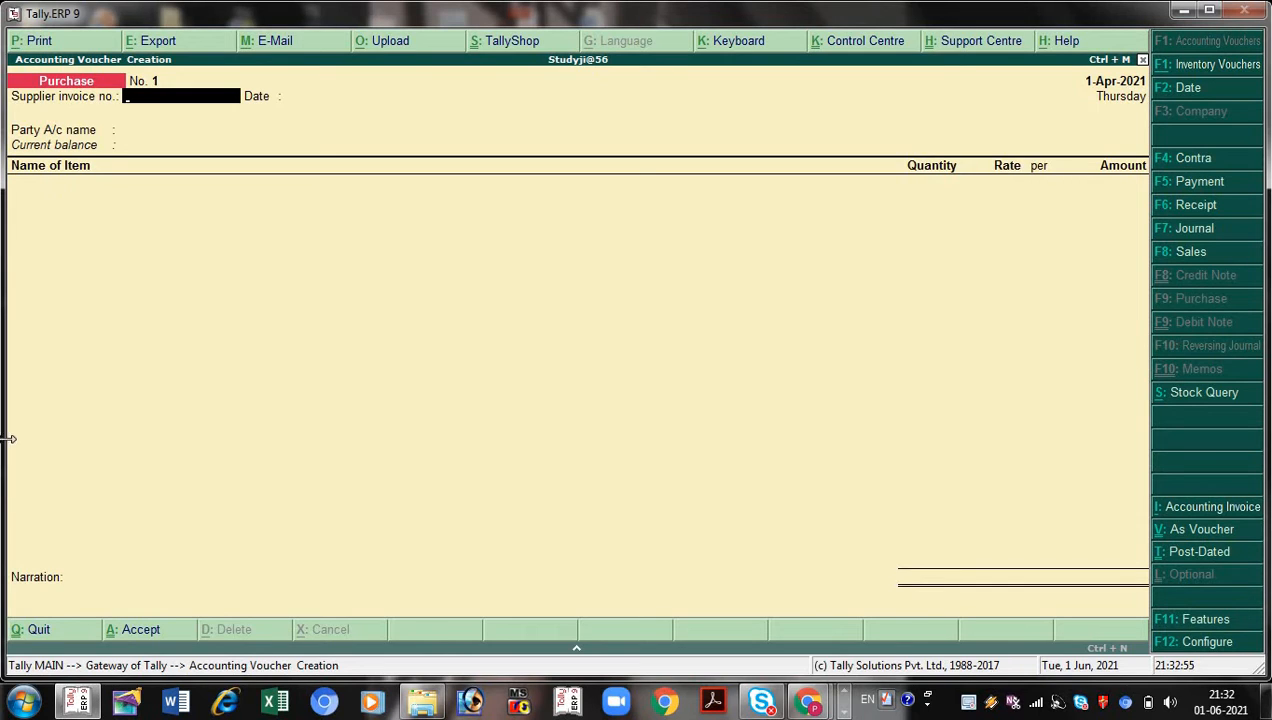
type("01")
key("Return")
key("Return")
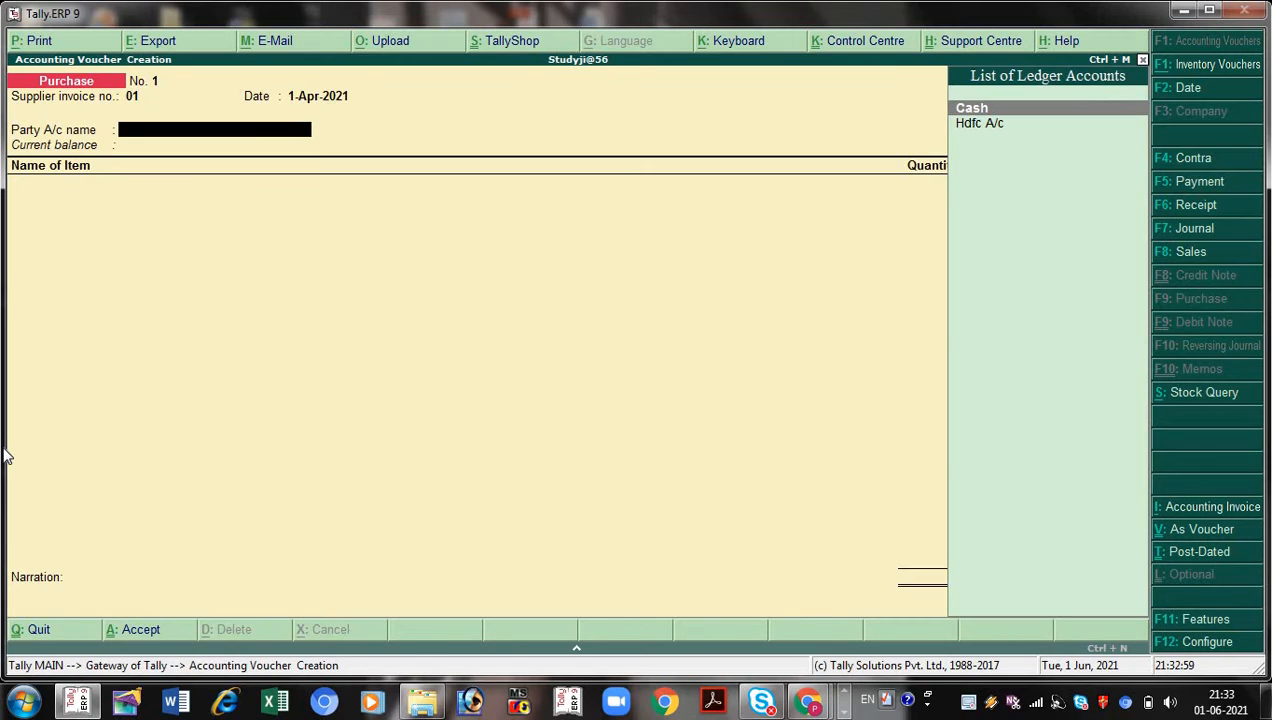
key("Return")
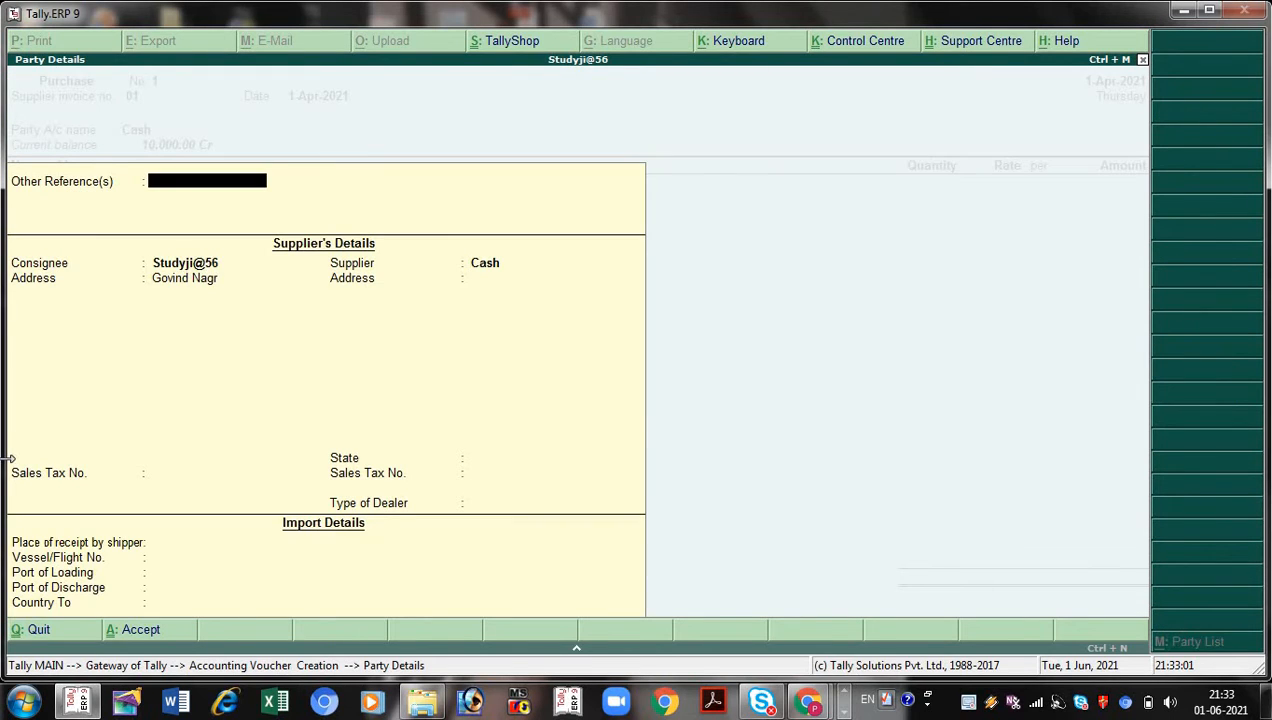
Step: Accept the purchase voucher's party, supplier and import details at their defaults
key("Return")
key("Return")
key("Return")
key("Return")
key("Return")
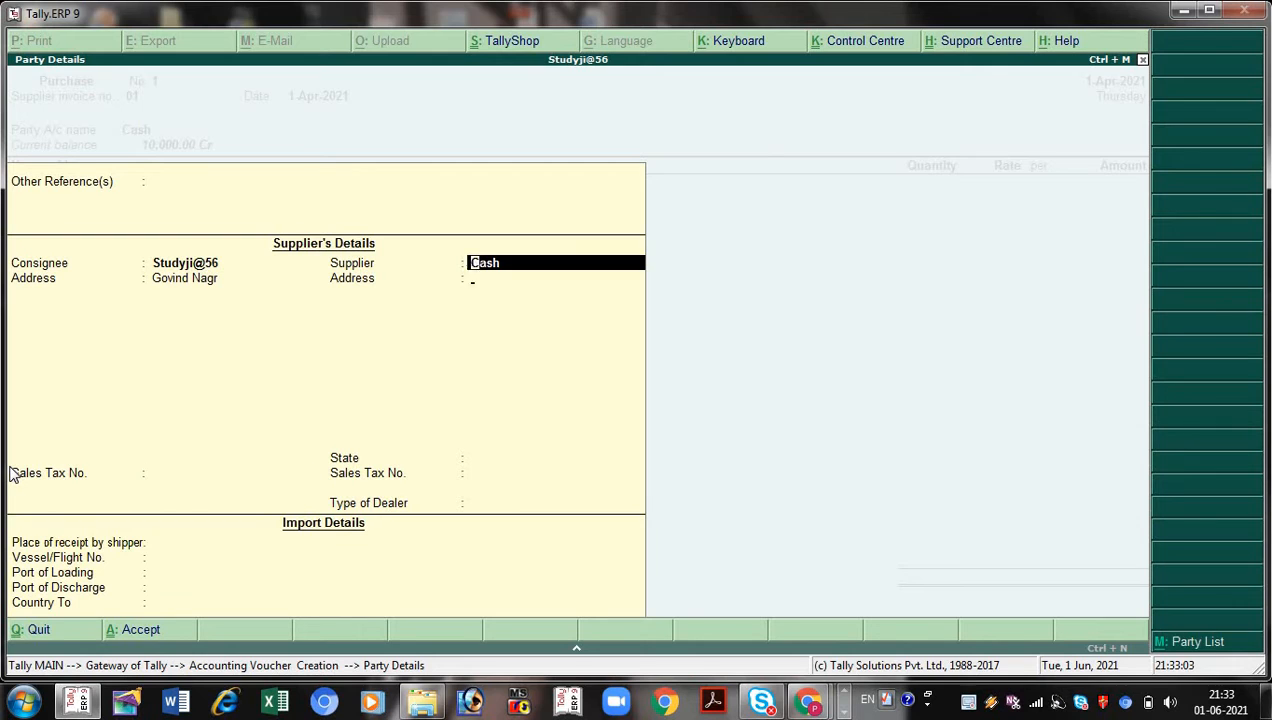
key("Return")
key("Return")
key("Return")
key("Return")
key("Return")
key("Return")
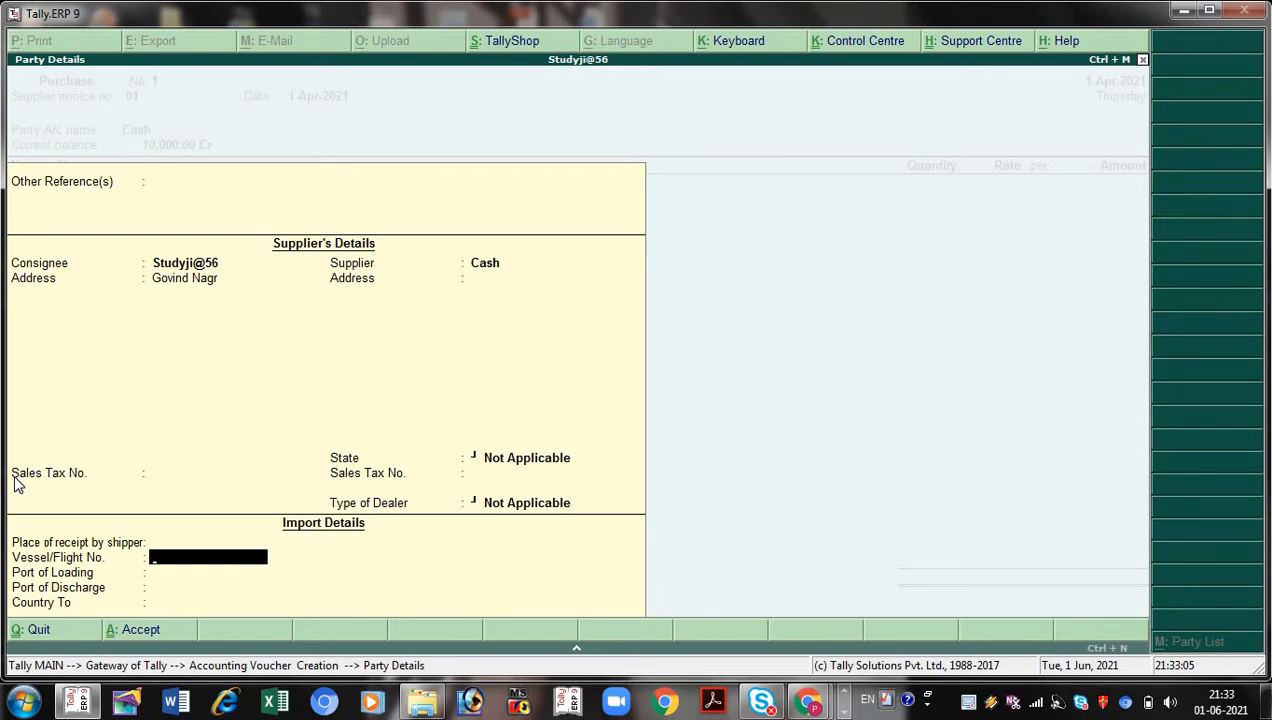
key("Return")
key("Return")
key("Return")
key("Return")
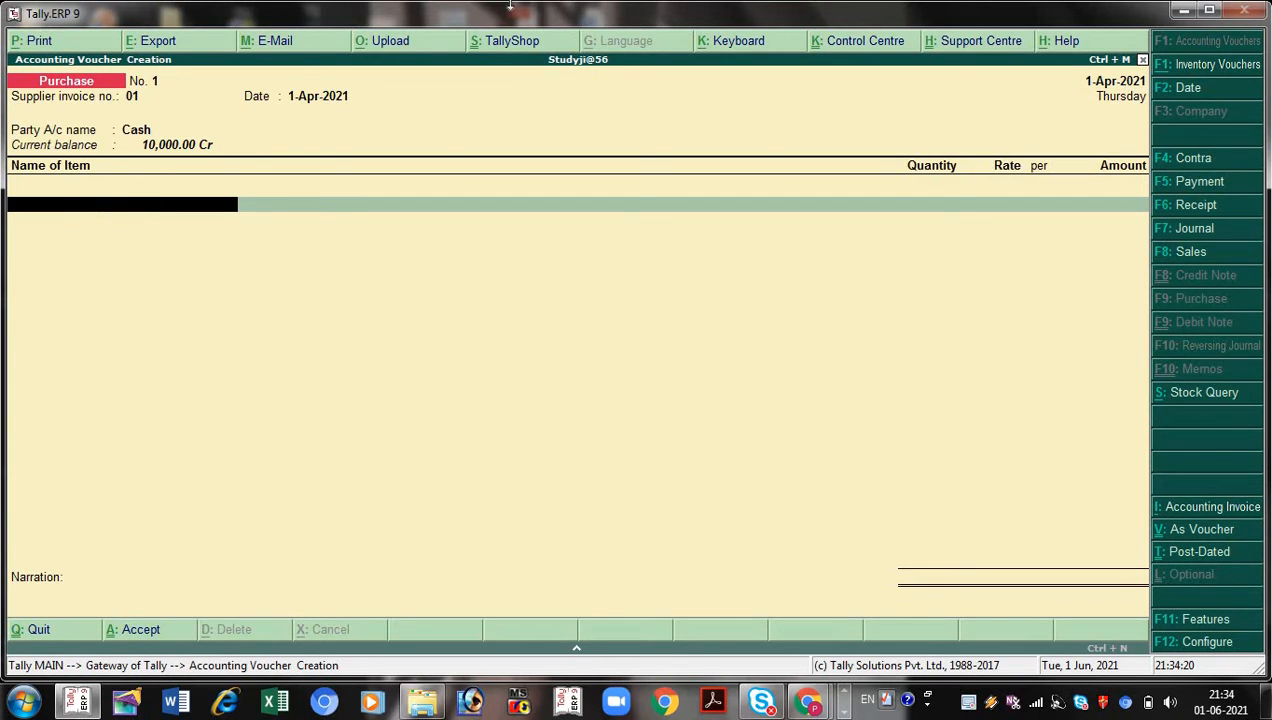
Step: Change the voucher type to Journal and start a new ledger named Telivision under Fixed Assets from the debit line
left_click(1226, 237)
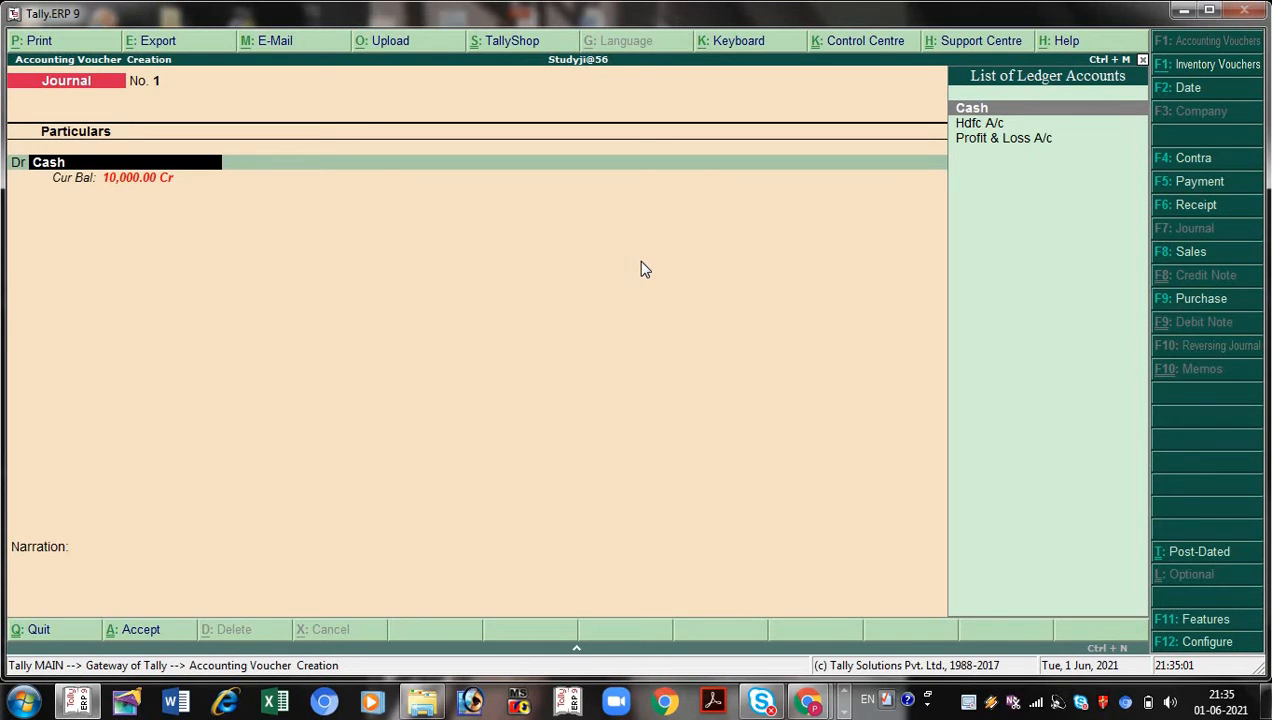
key("alt+c")
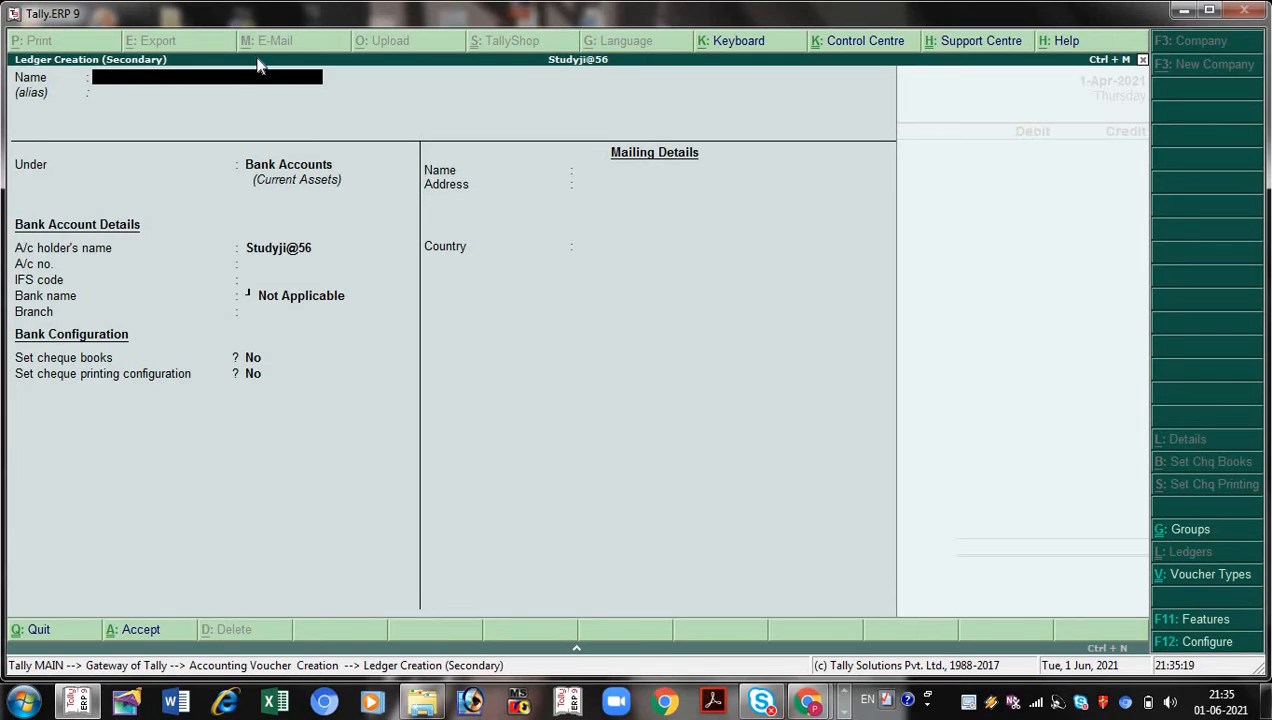
type("Telivision")
key("Return")
key("Return")
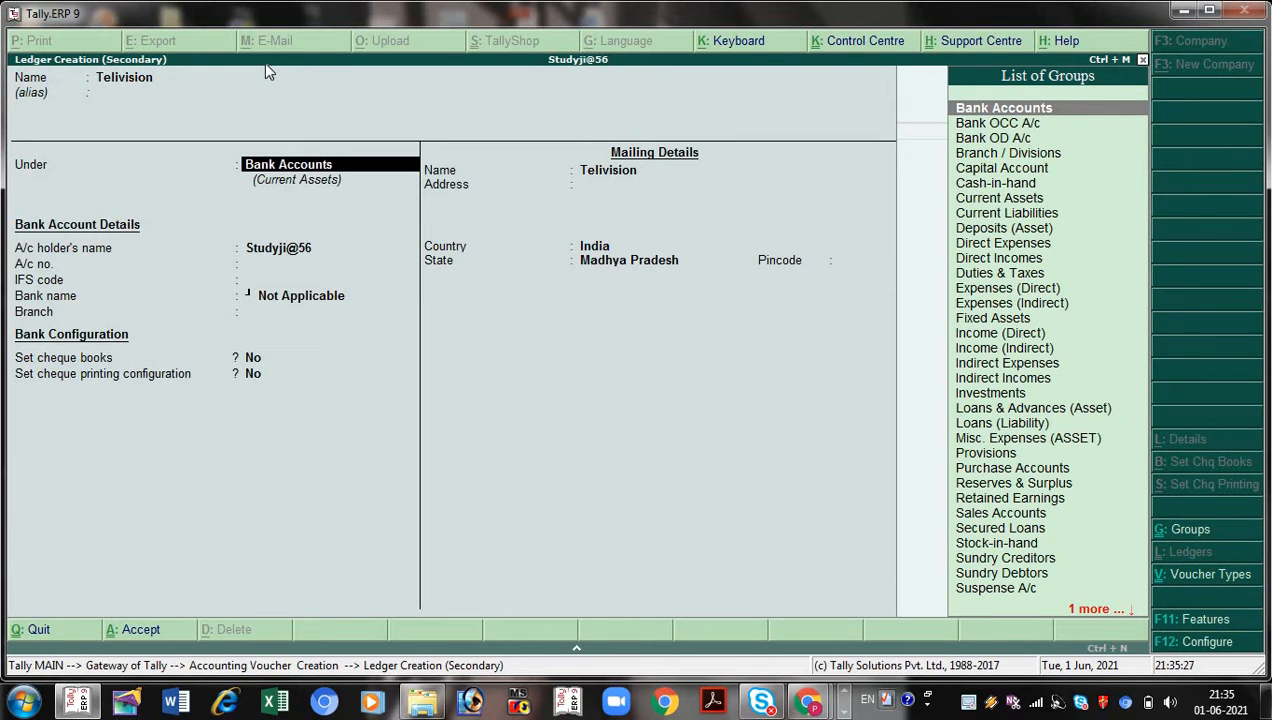
type("Fixed")
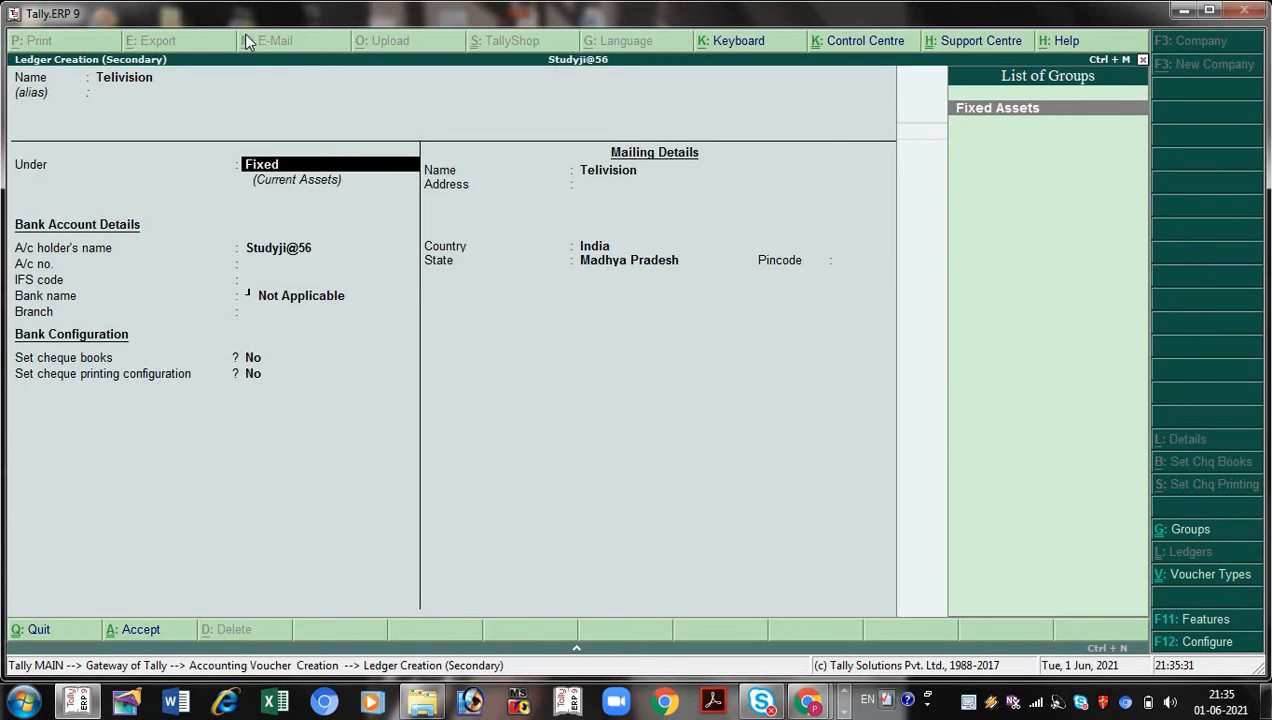
key("Return")
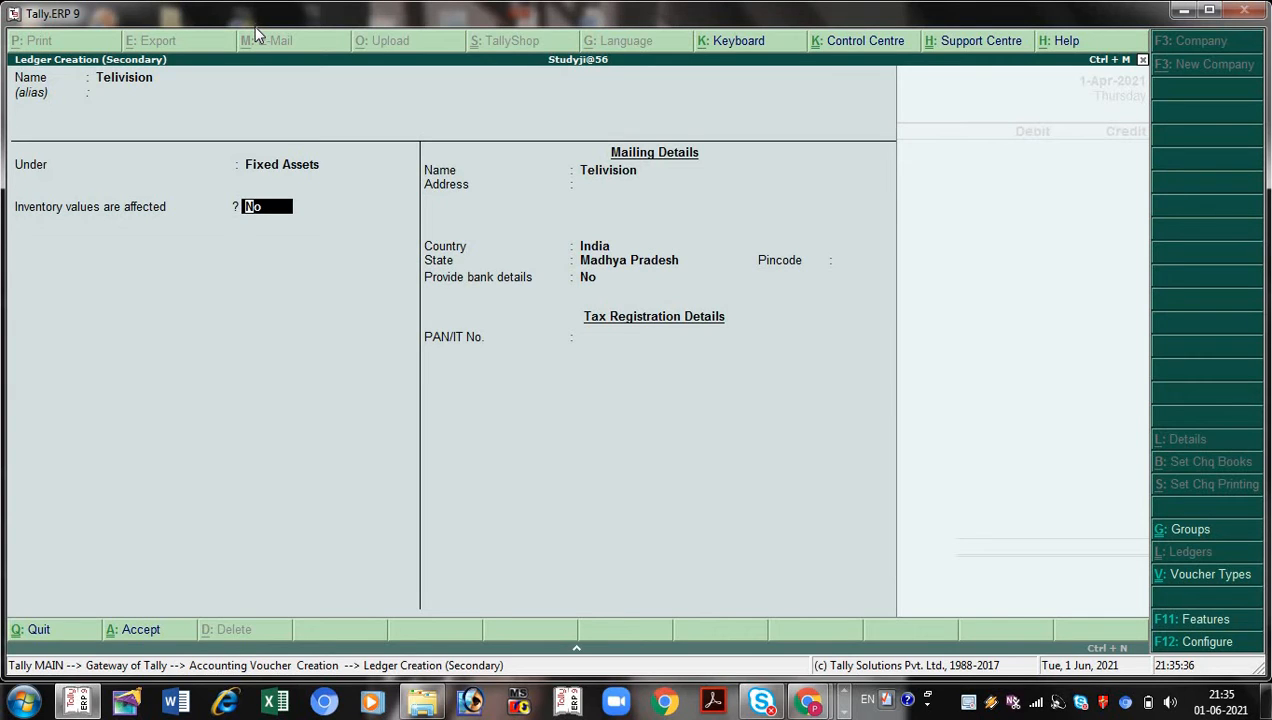
Step: Return to the new Telivision ledger's group and change it to Bank Accounts
key("Return")
key("Return")
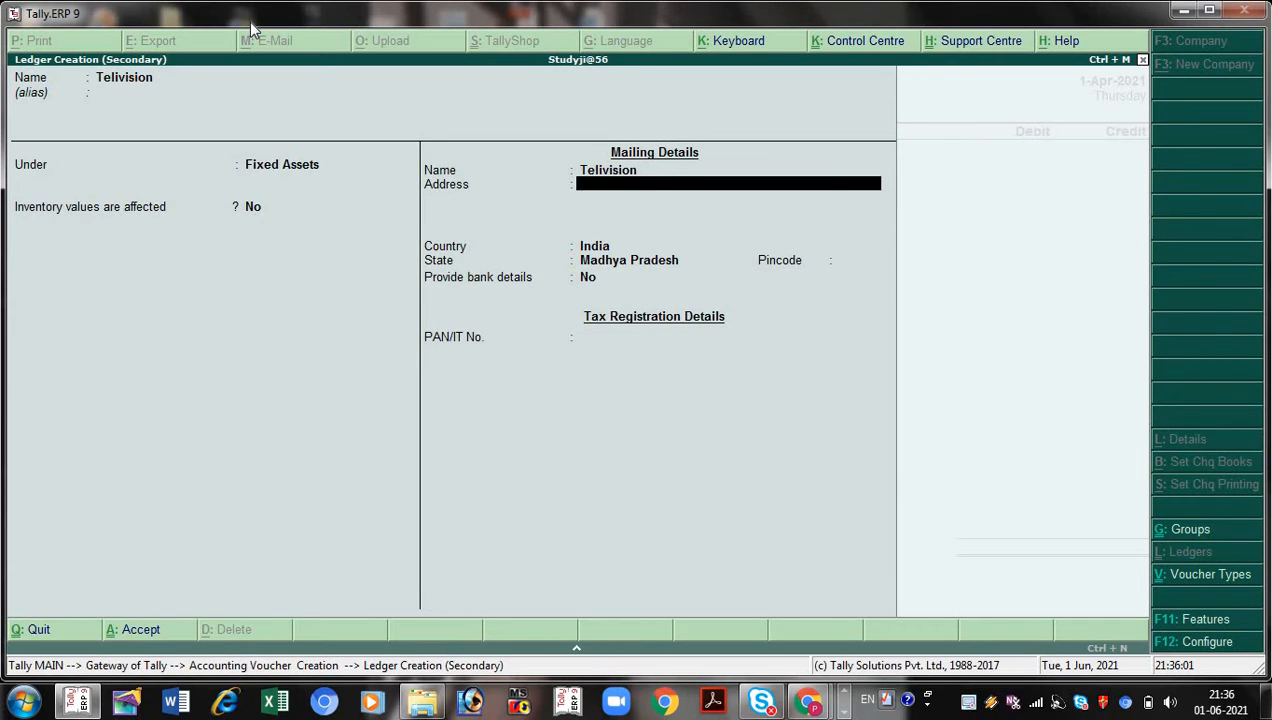
key("BackSpace")
key("BackSpace")
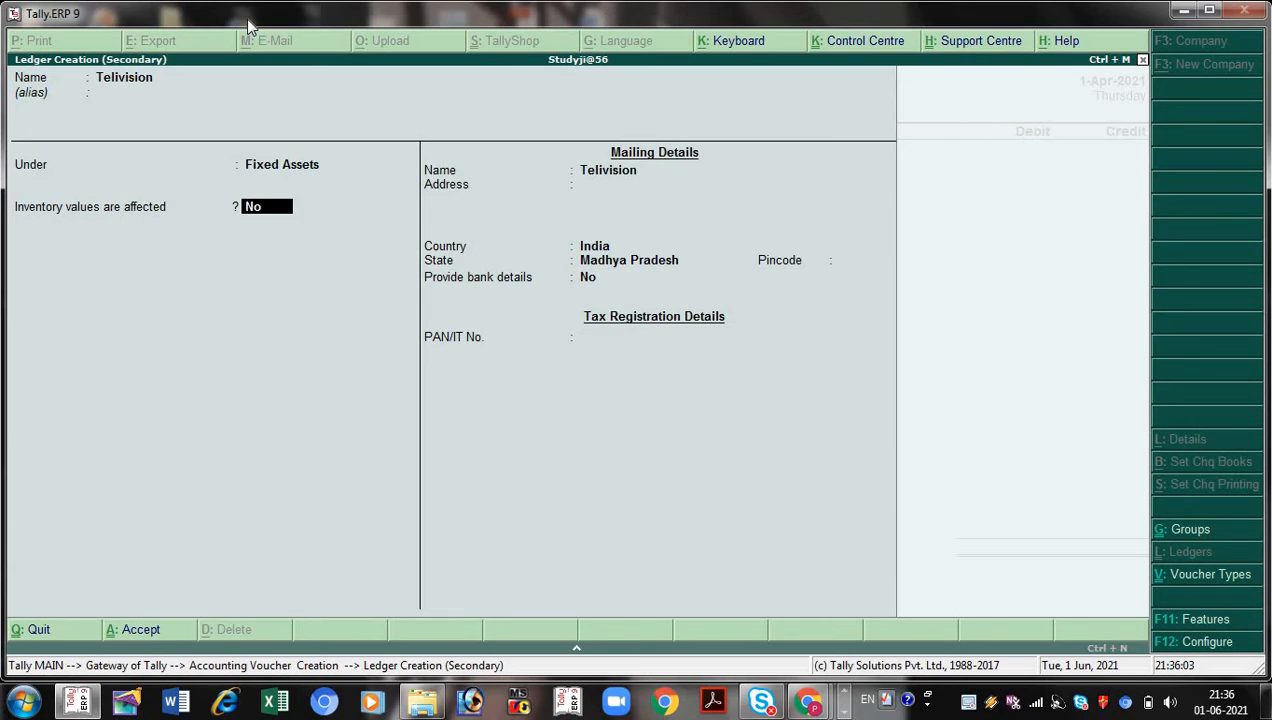
key("BackSpace")
key("BackSpace")
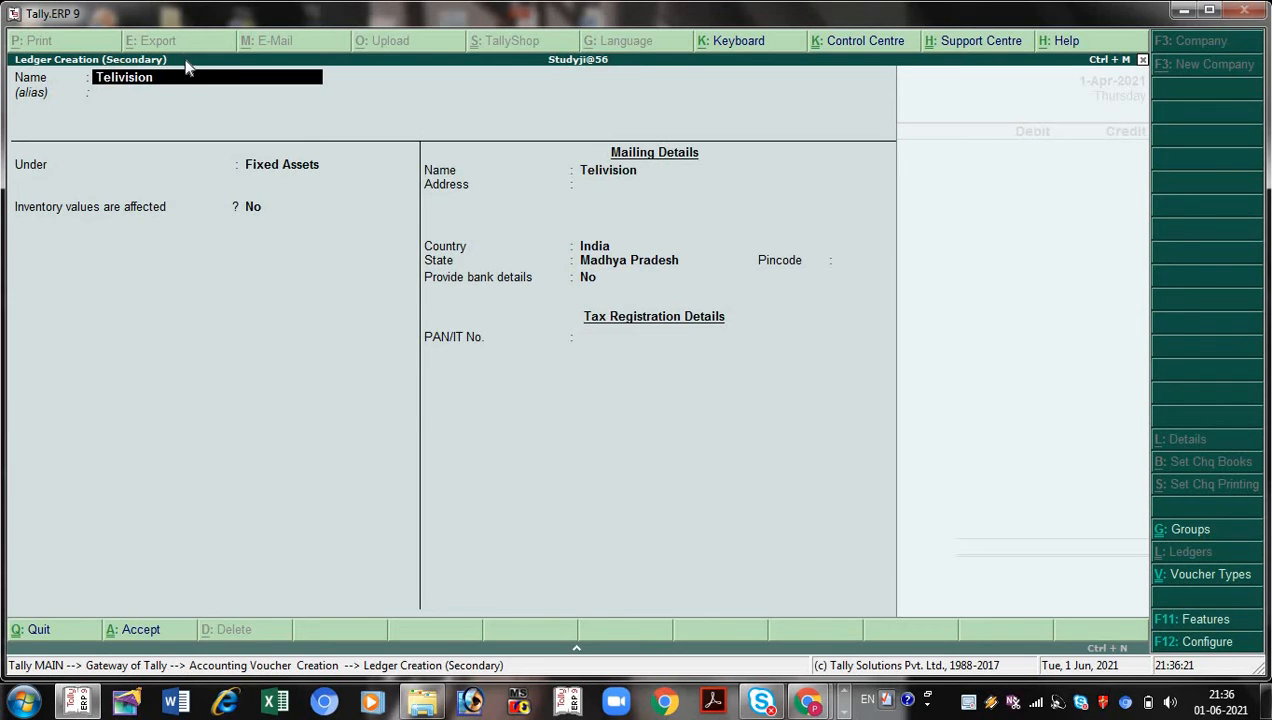
key("Return")
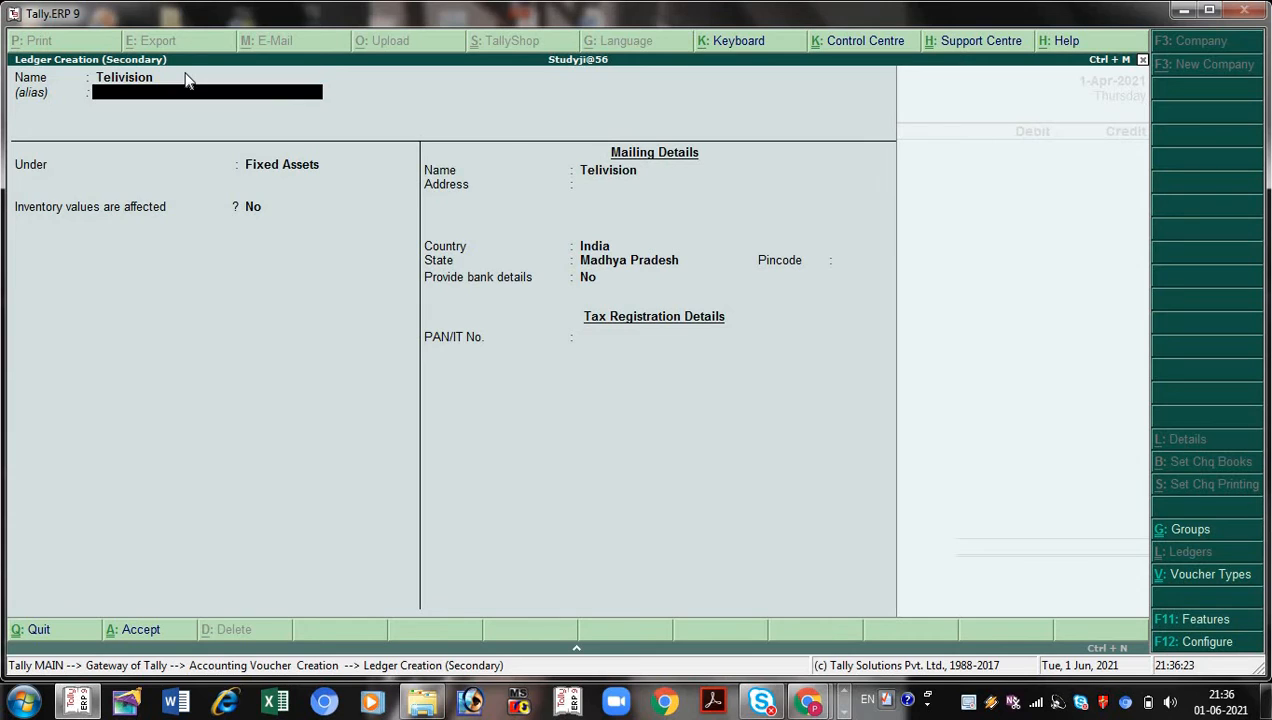
key("Return")
type("Bank")
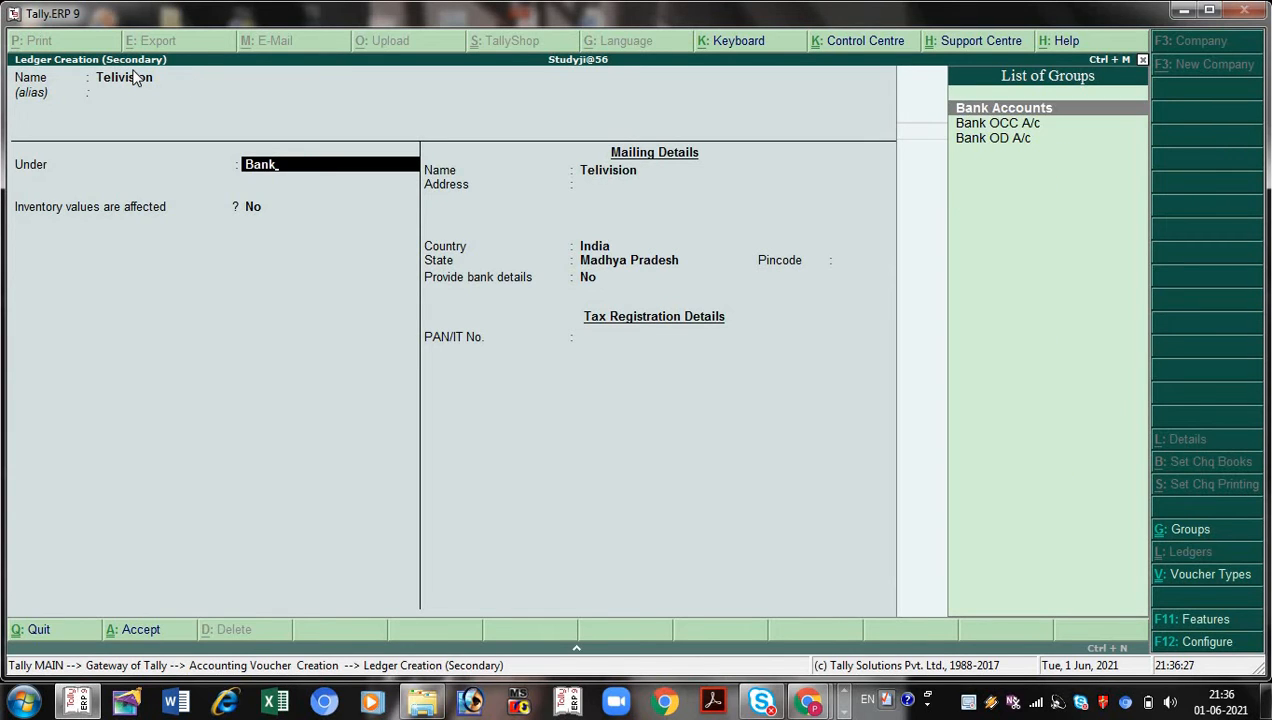
key("Return")
Step: Accept the Telivision ledger's bank account details at their defaults and save the ledger
key("Return")
key("Return")
key("Return")
key("Return")
key("Return")
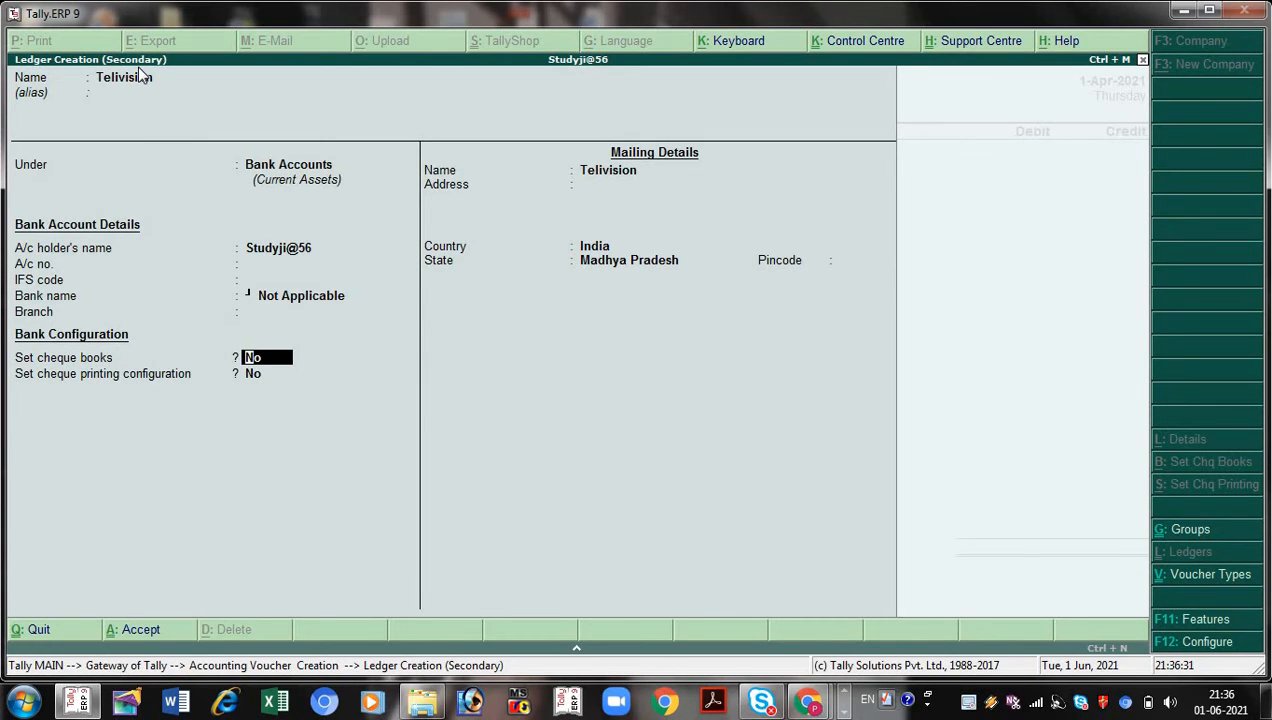
key("ctrl+a")
key("Return")
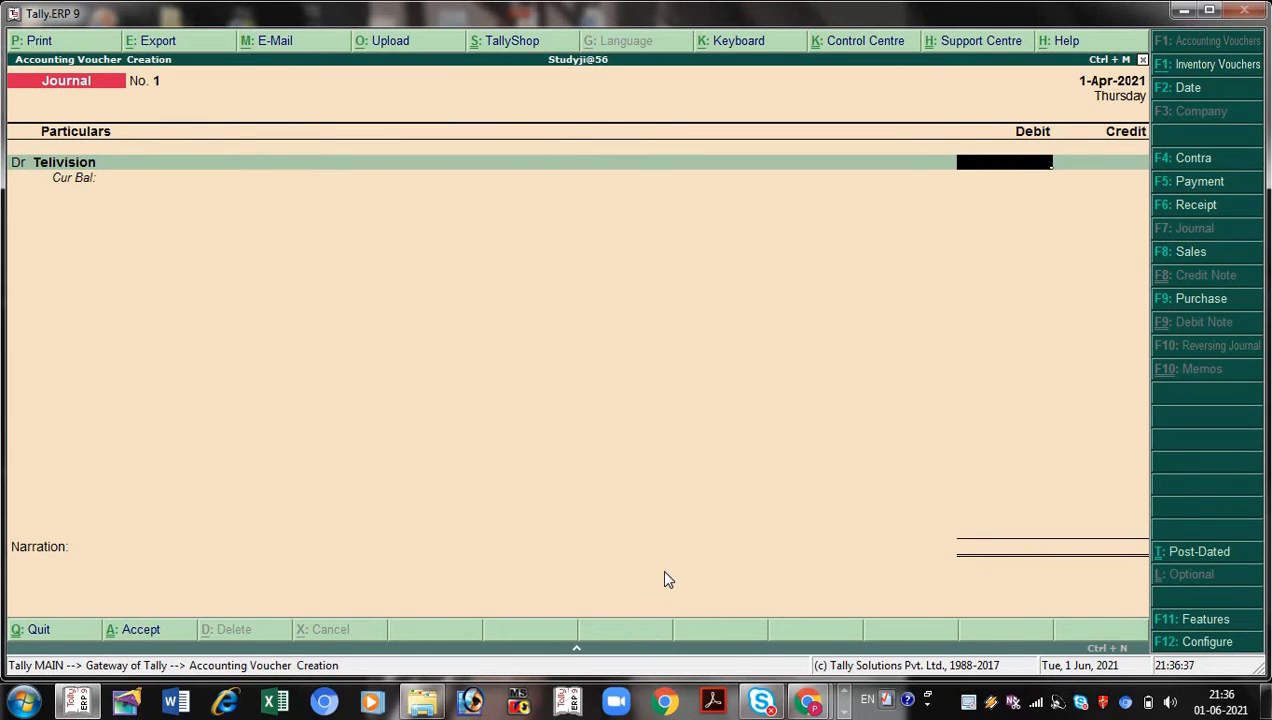
Step: Debit Telivision 15,000, credit Cash 15,000, and save the journal voucher without a narration
type("15000")
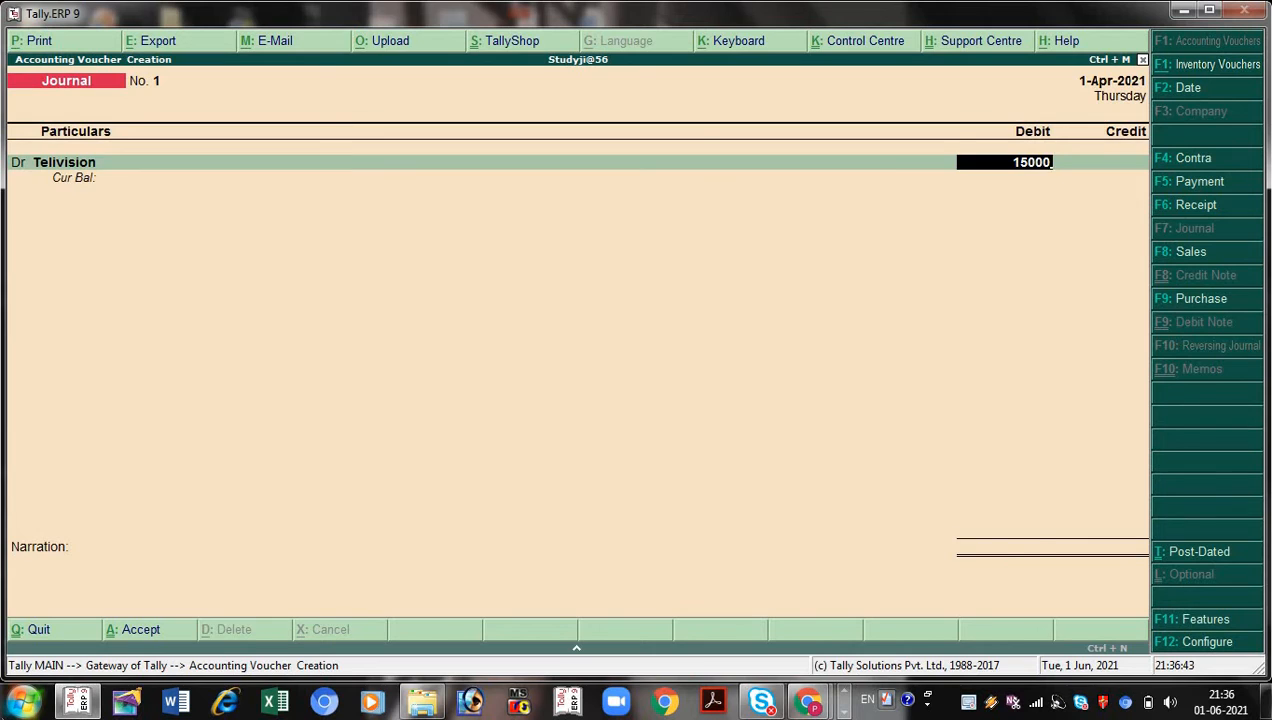
key("Return")
key("Return")
type("Cash")
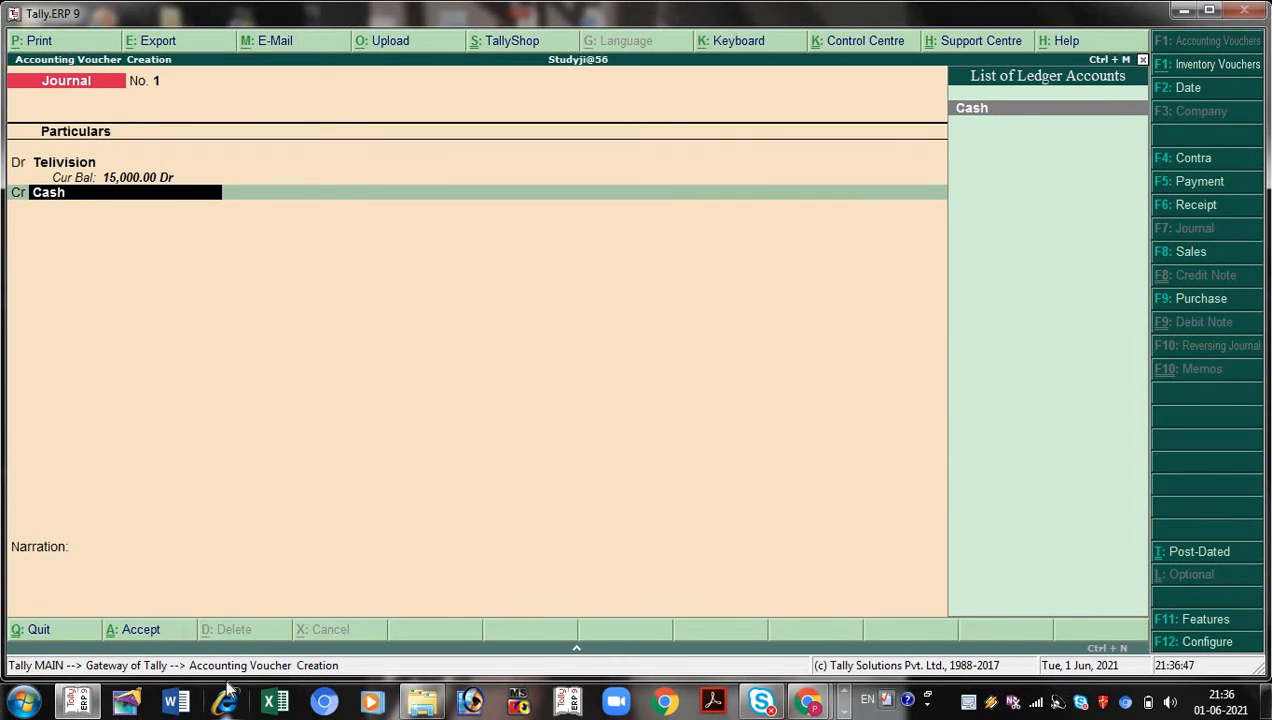
key("Return")
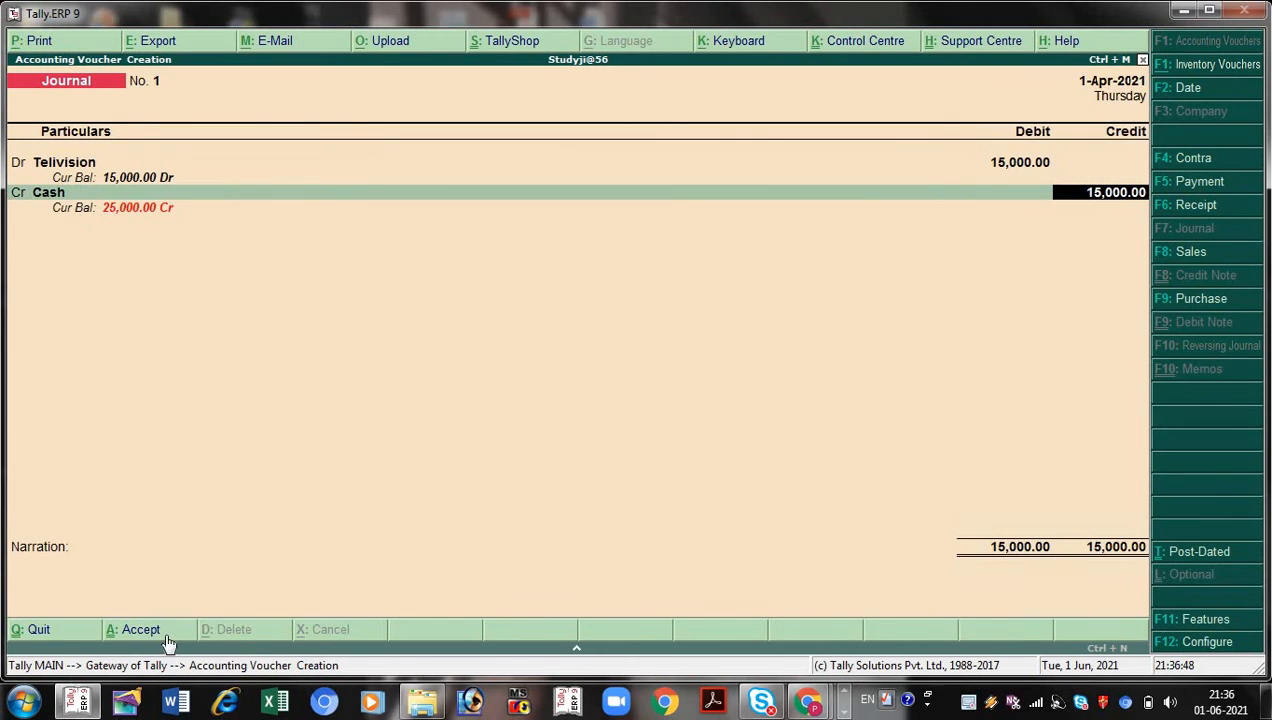
key("Return")
key("Return")
key("Return")
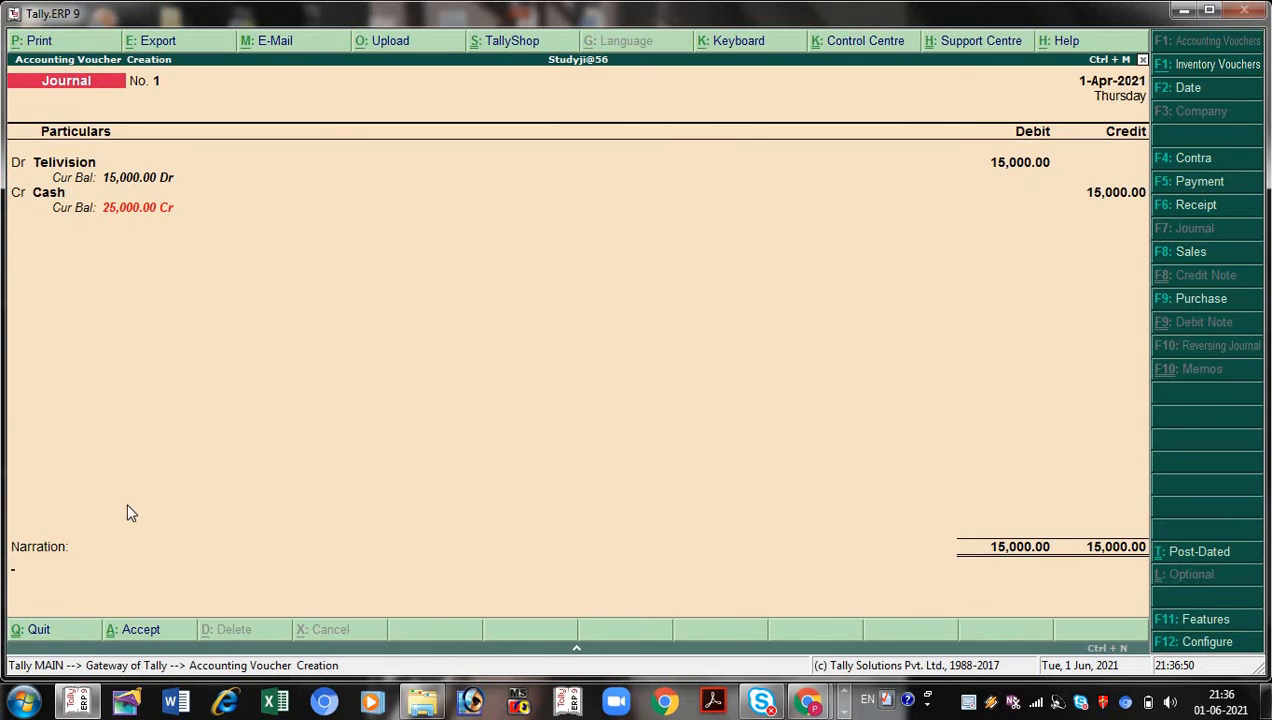
key("Return")
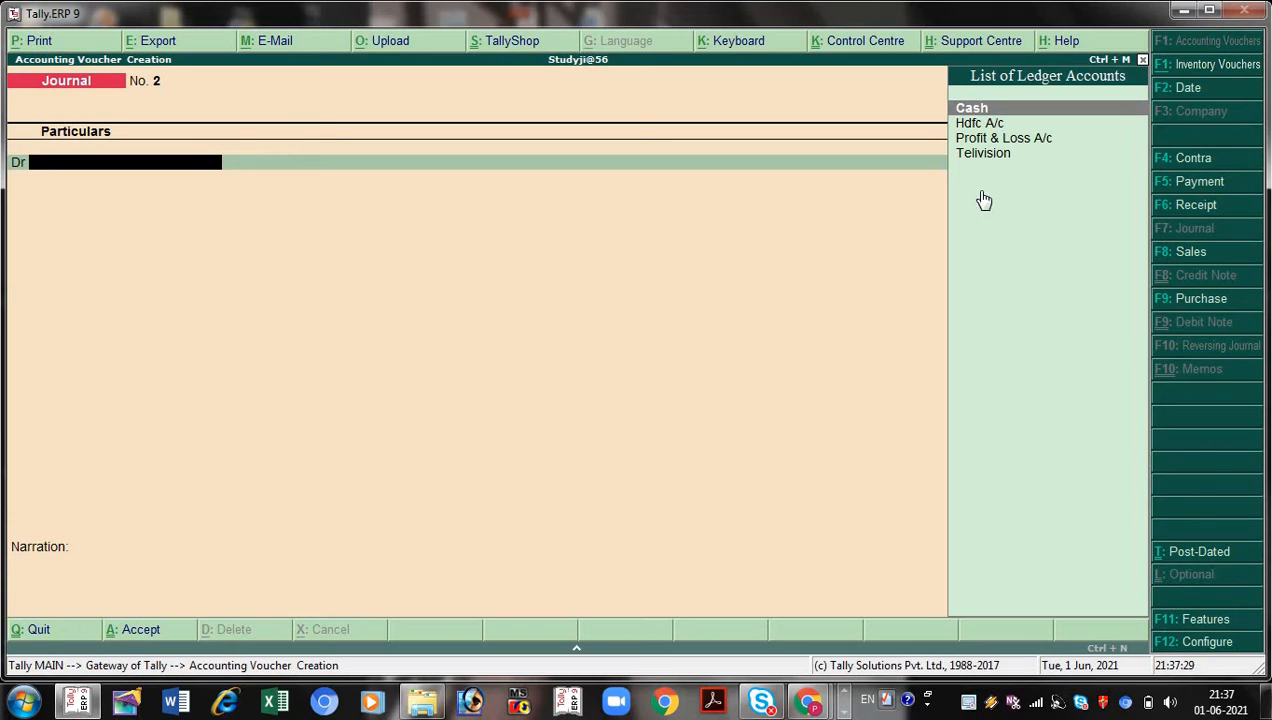
Step: Choose Telivision as the debit ledger of the second journal voucher
left_click(985, 158)
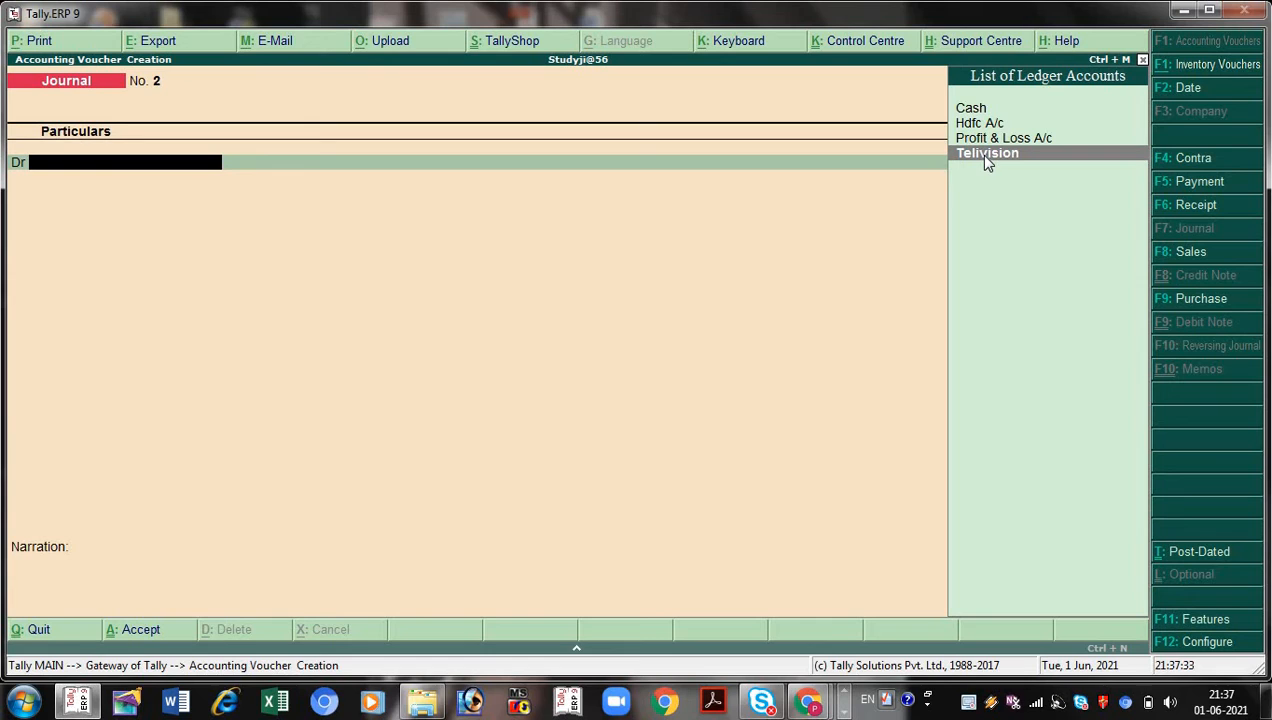
key("Return")
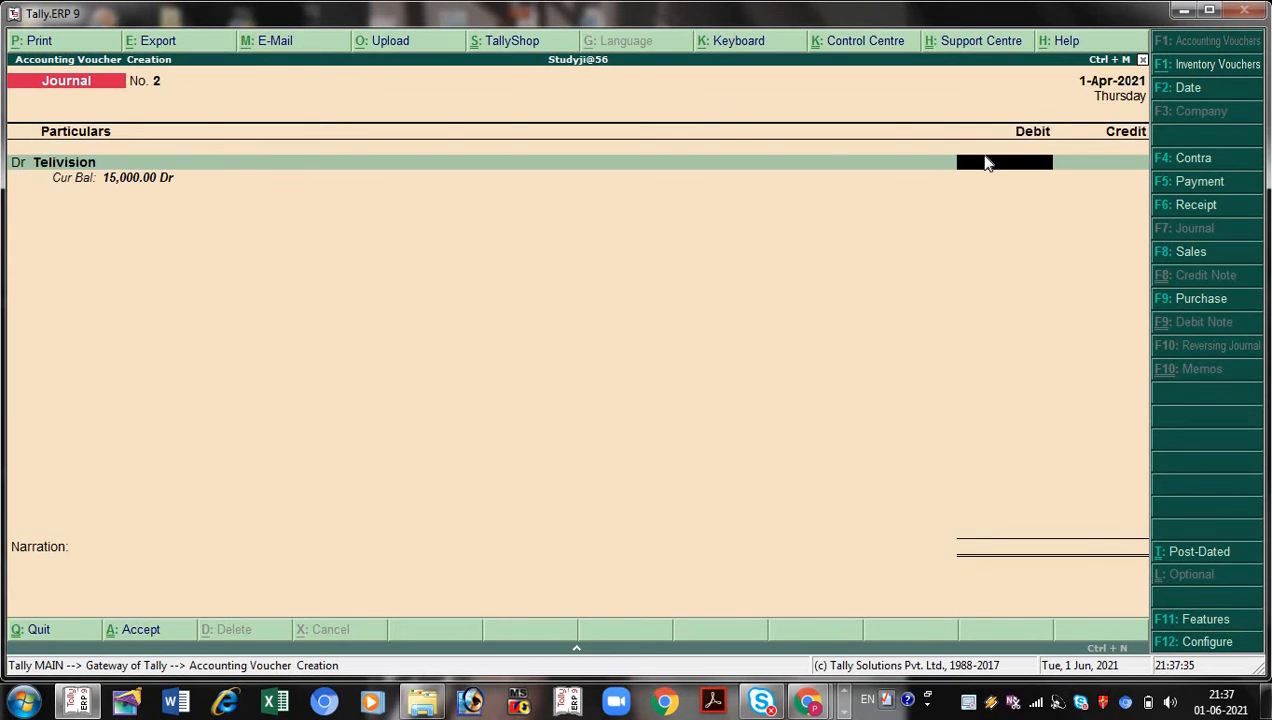
key("BackSpace")
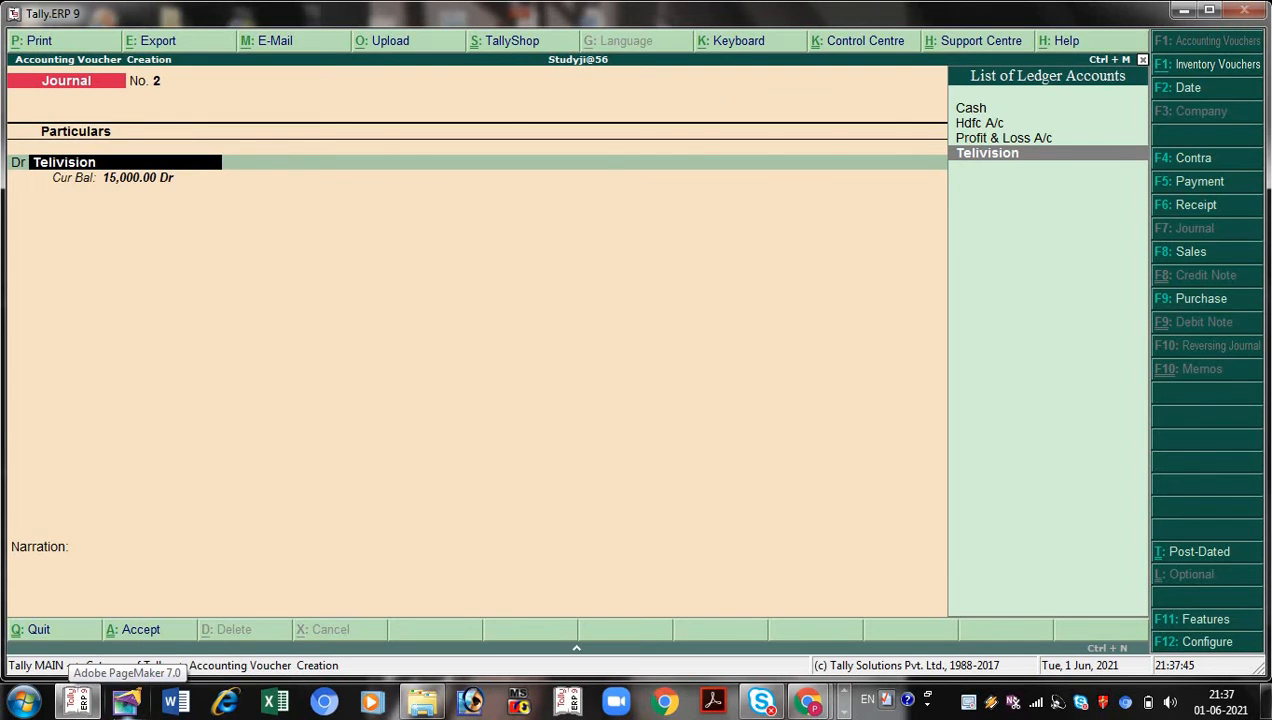
Step: Open the Telivision ledger for alteration from the voucher and change its group to Fixed Assets
key("ctrl+Return")
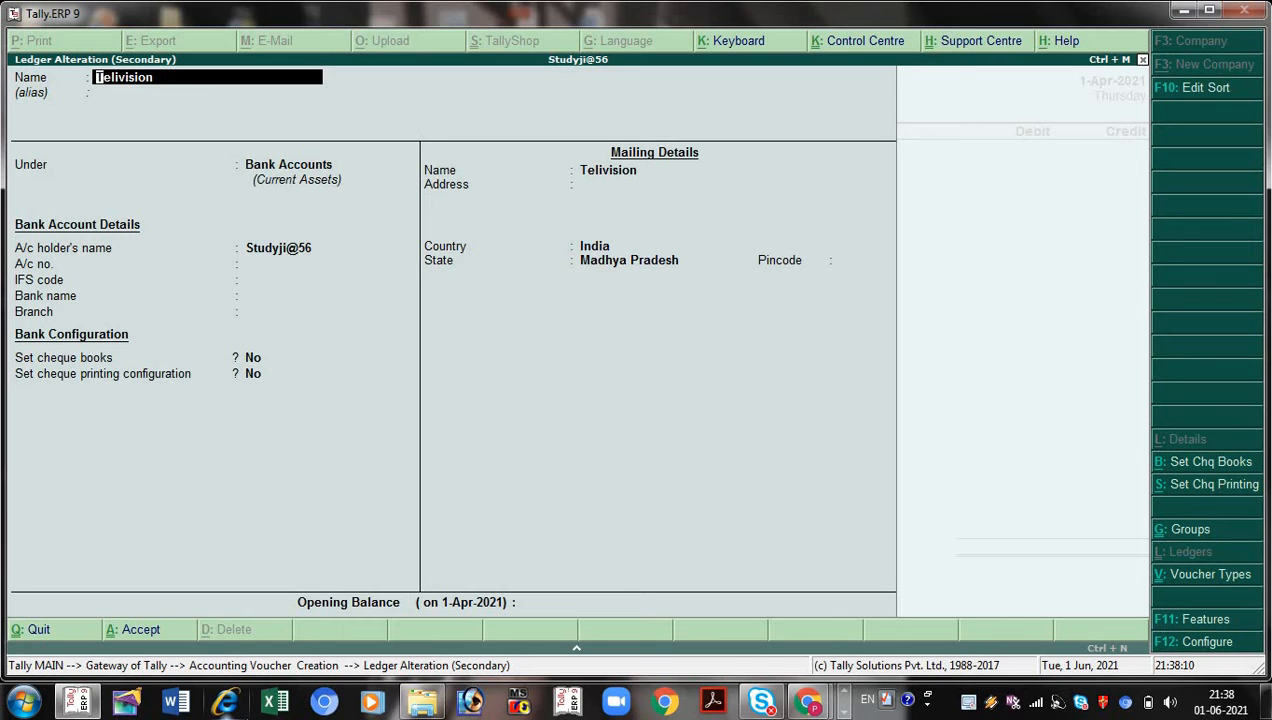
key("Return")
key("Return")
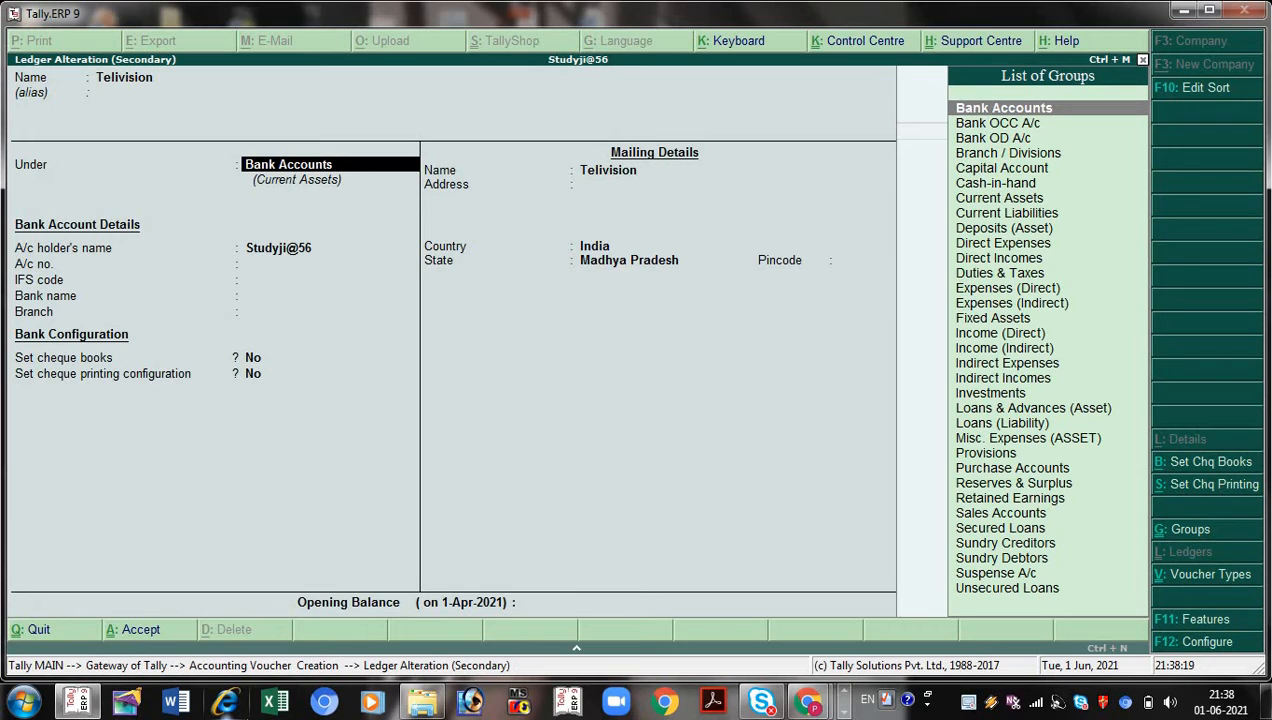
type("Fixed")
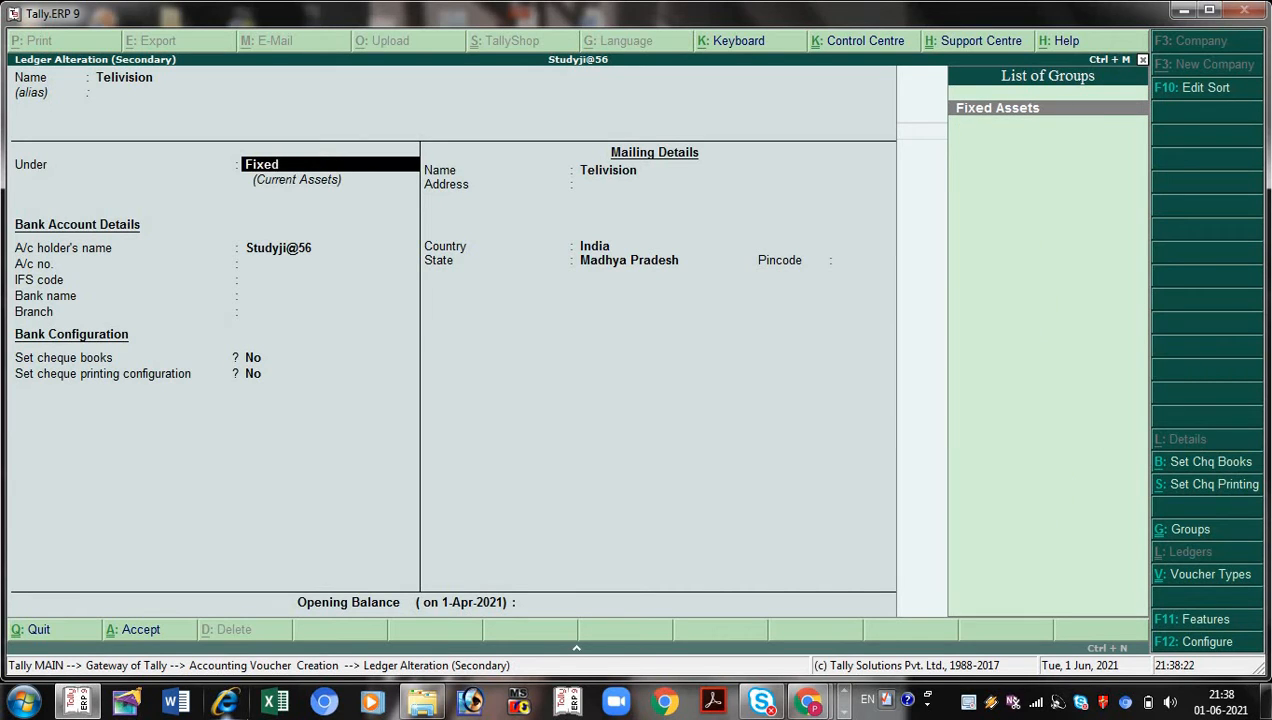
key("Return")
key("Return")
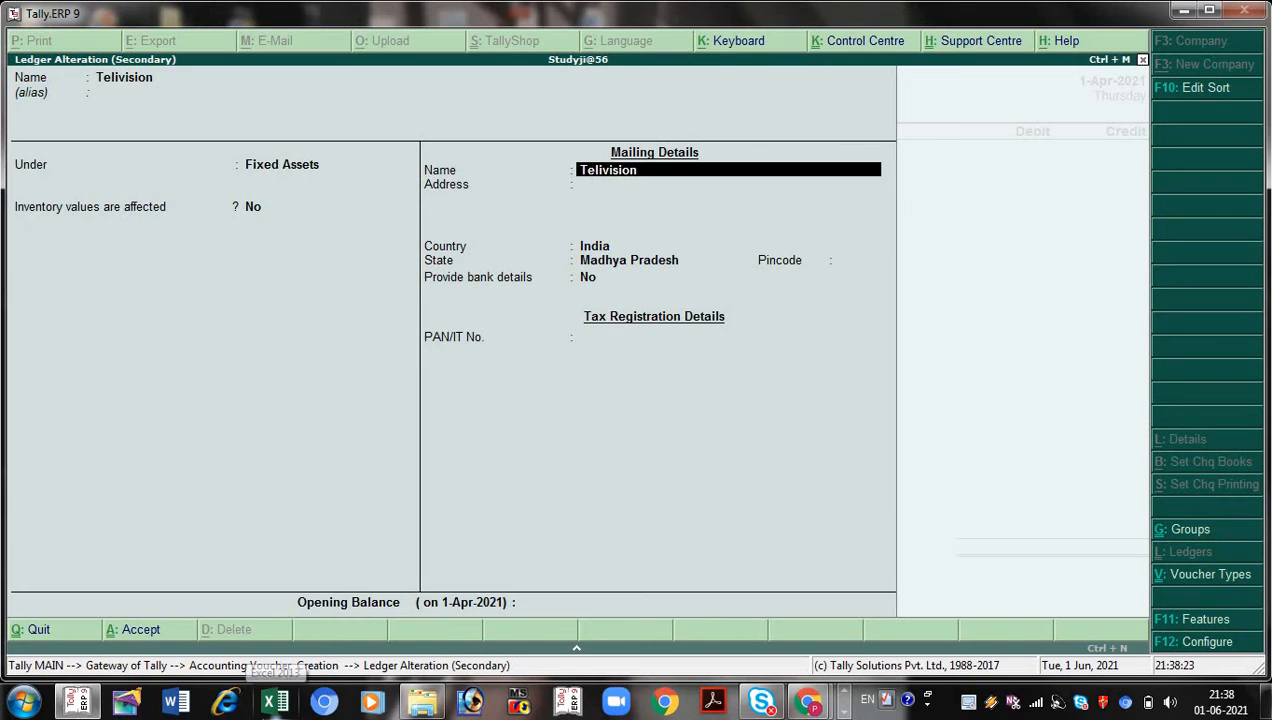
Step: Accept the Telivision ledger's mailing, tax and opening balance details at their defaults and save the alteration
key("Return")
key("Return")
key("Return")
key("Return")
key("Return")
key("Return")
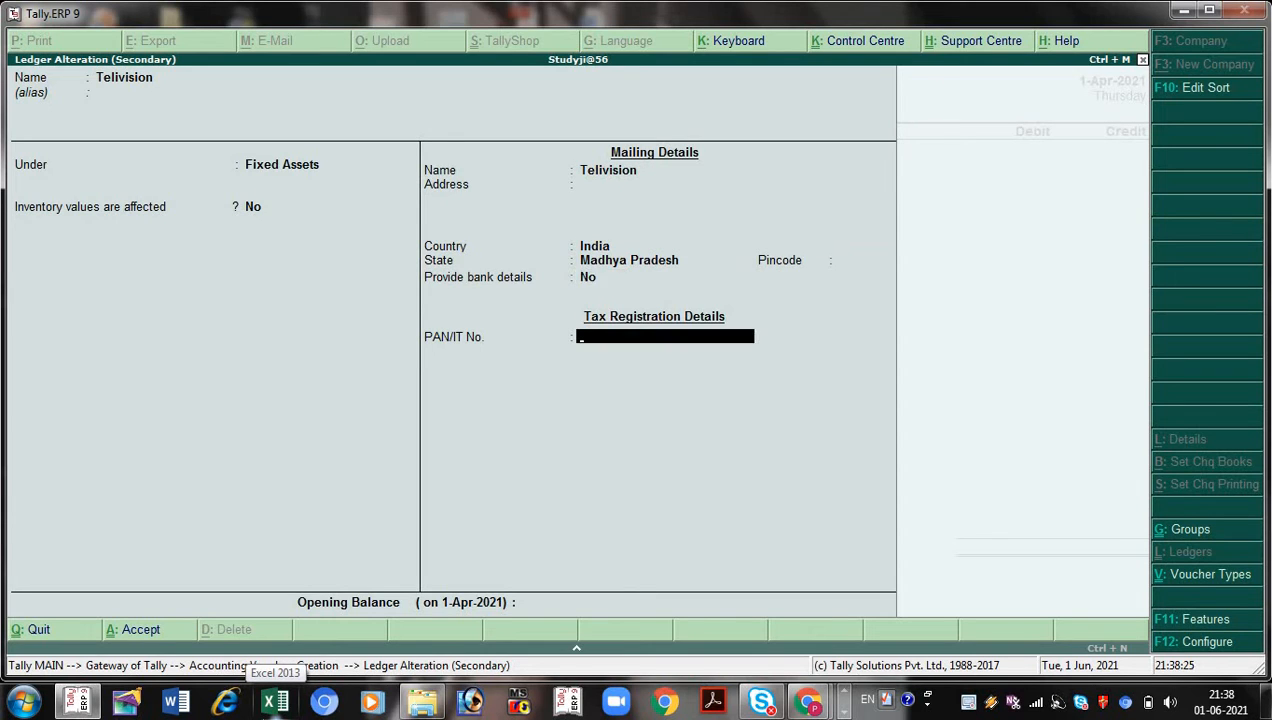
key("Return")
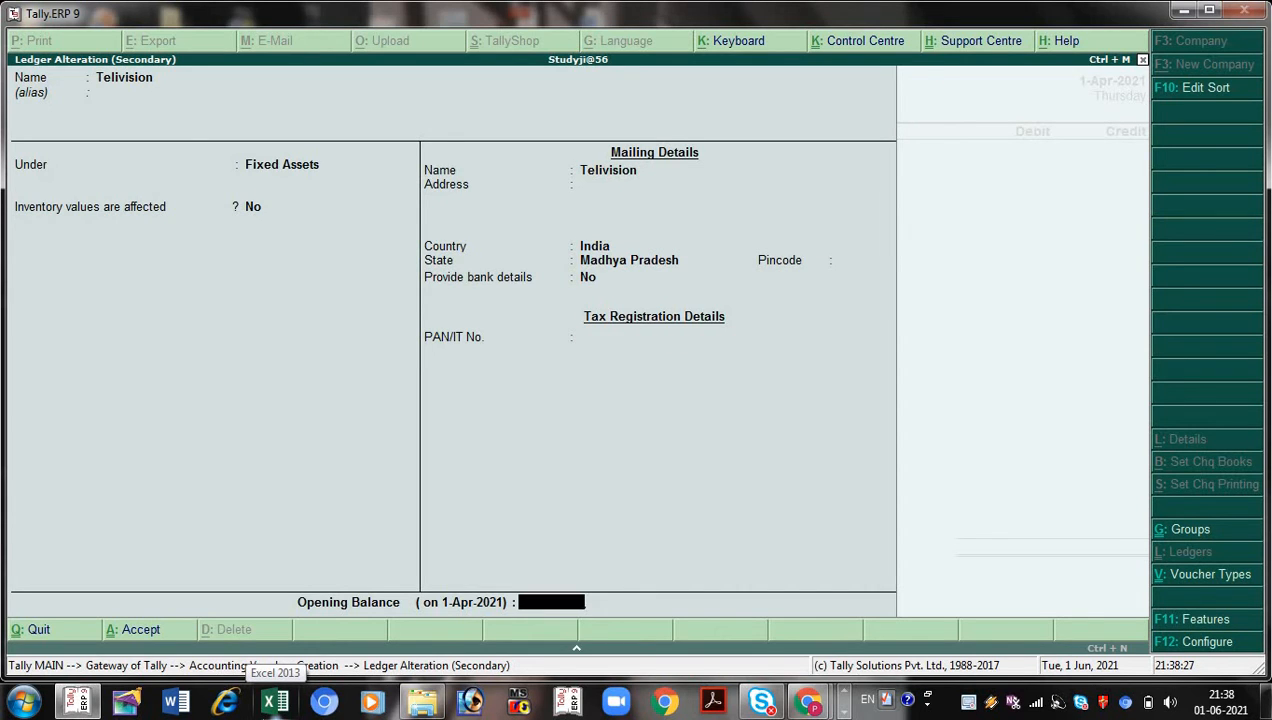
key("Return")
key("Return")
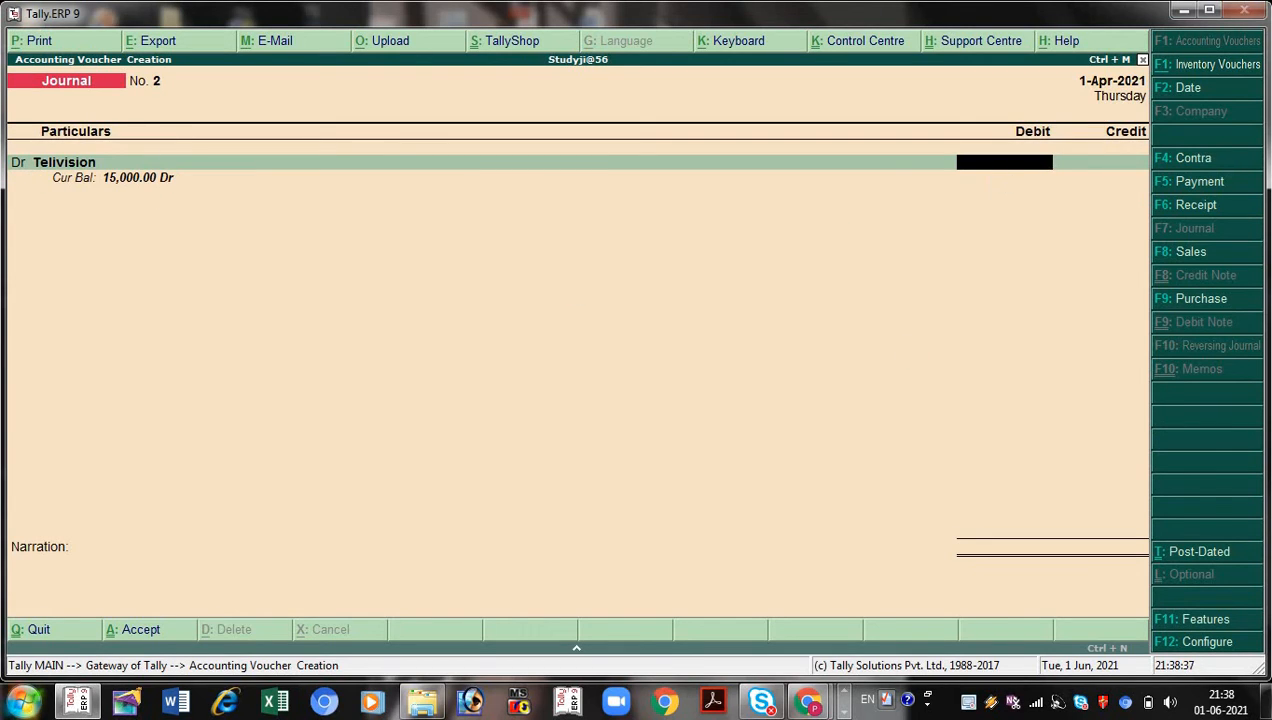
Step: Debit Telivision 15,000 and replace the Cash credit line with Hdfc A/c for 10,000
type("15000")
key("Return")
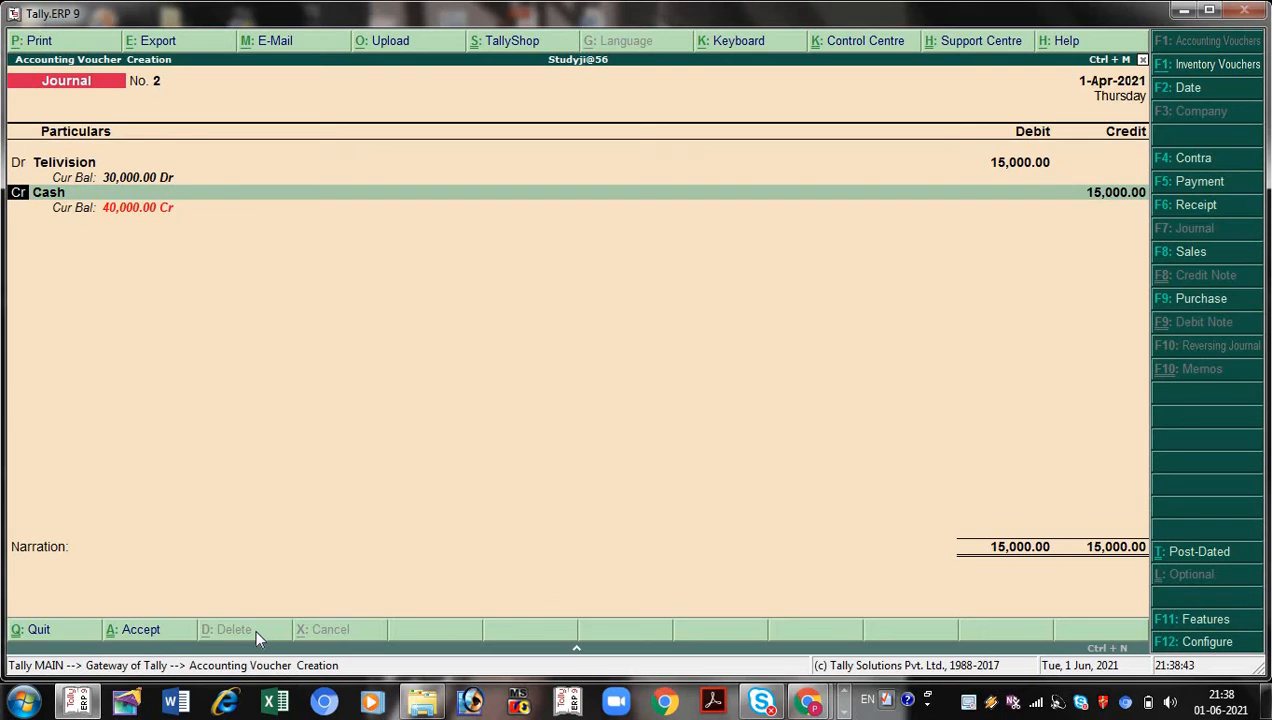
key("Return")
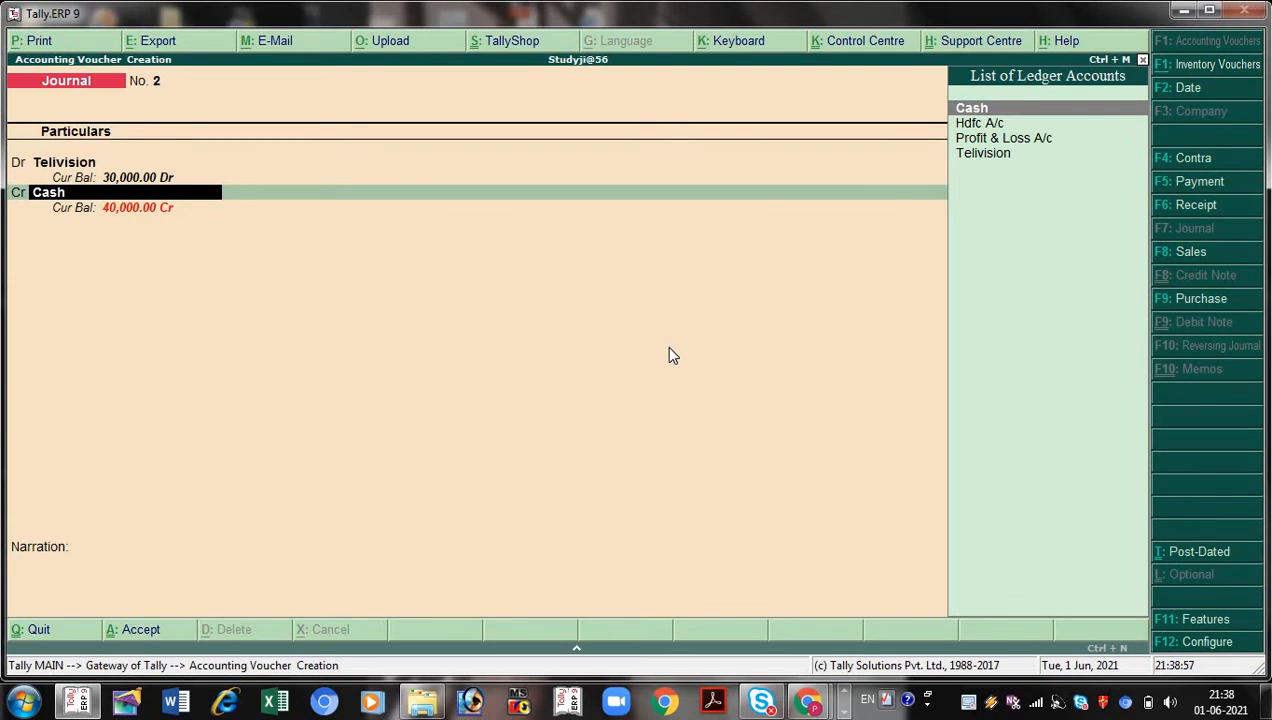
type("Hdfc")
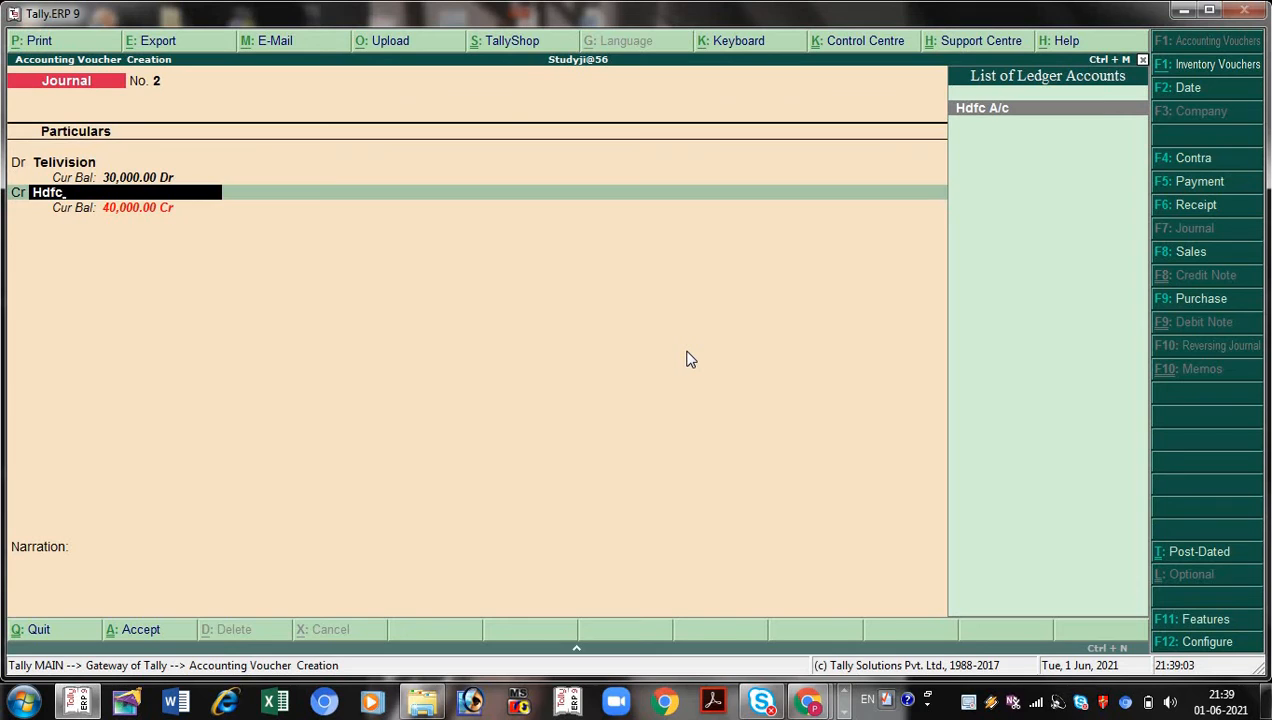
key("Return")
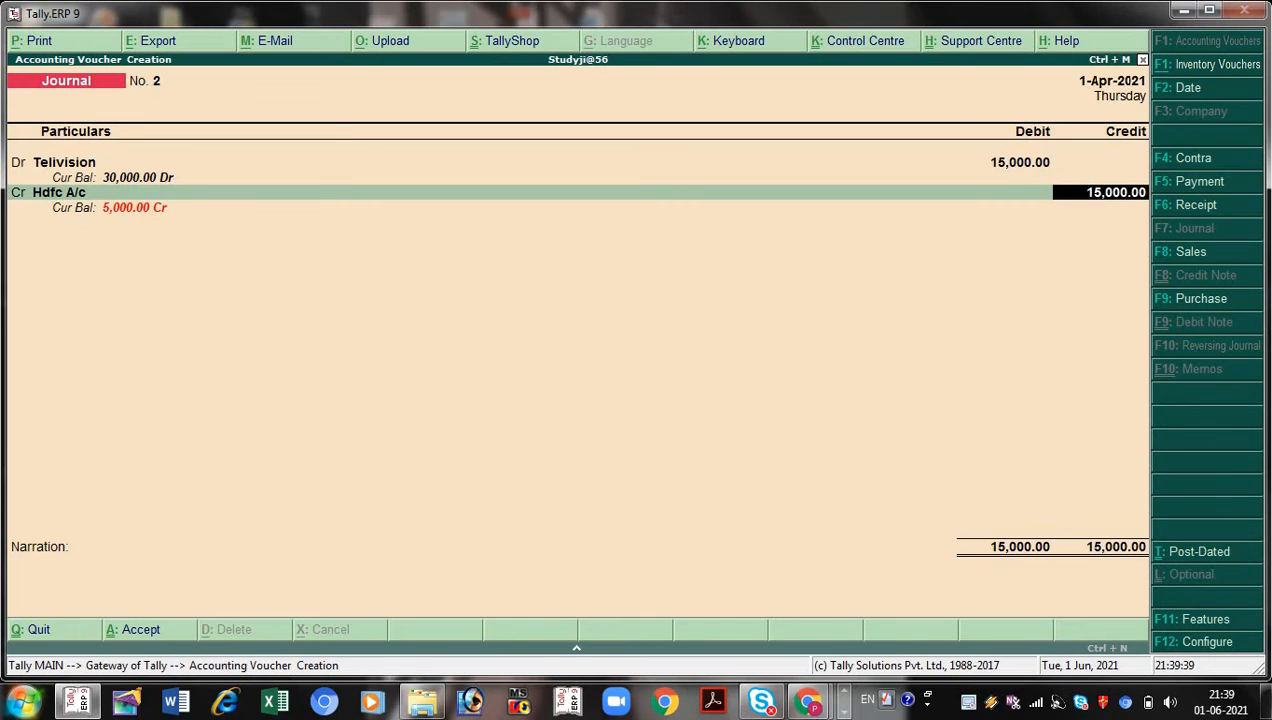
type("10000")
key("Return")
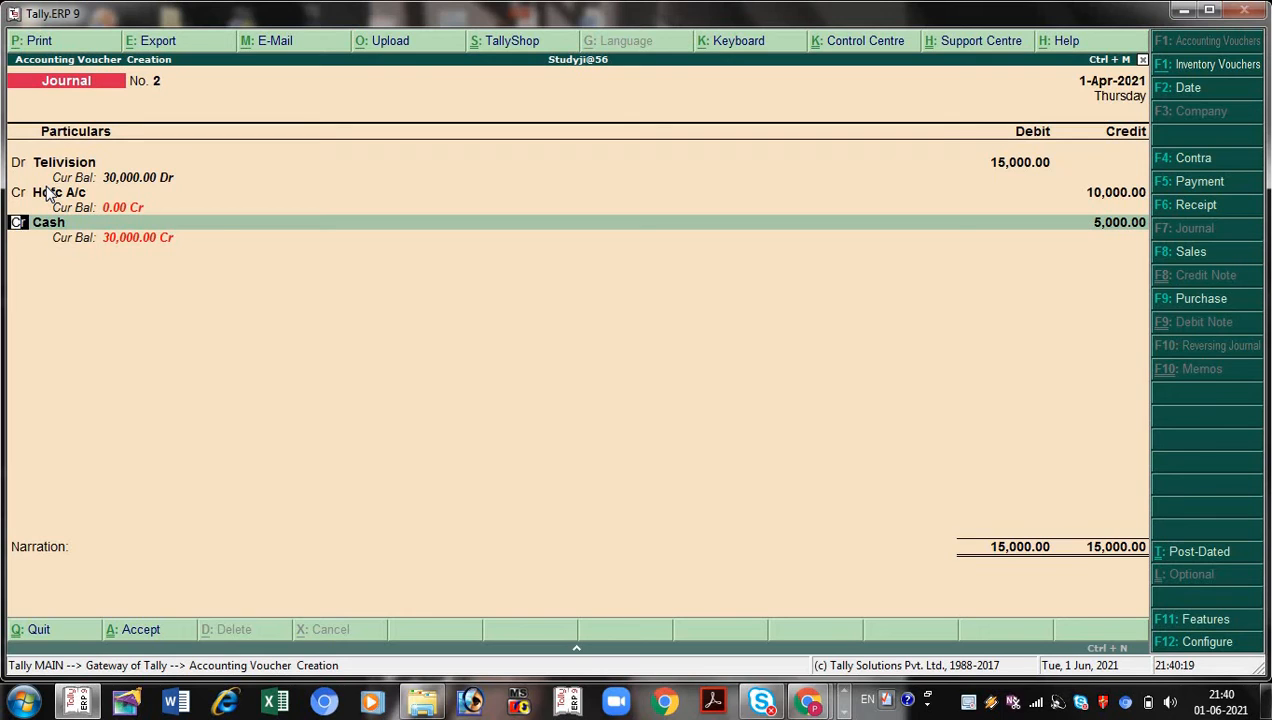
Step: Credit the remaining 5,000 to Cash and save the journal voucher without a narration
key("Return")
key("Return")
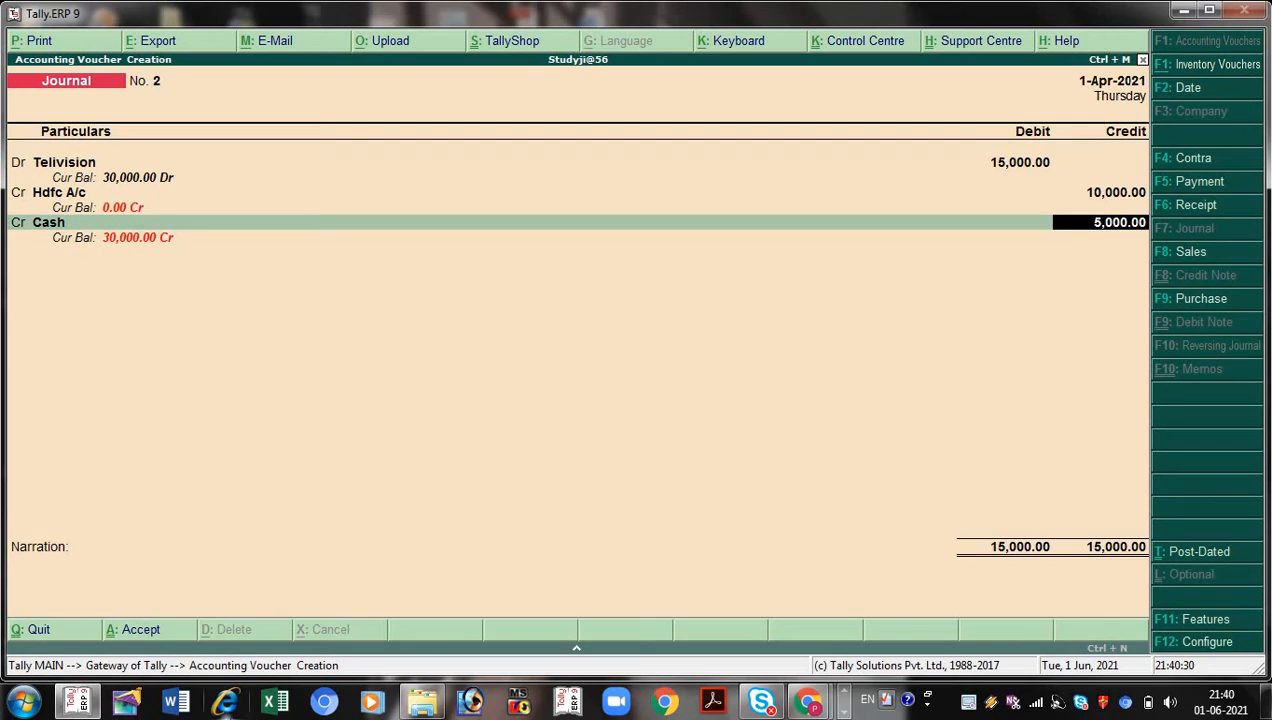
key("Return")
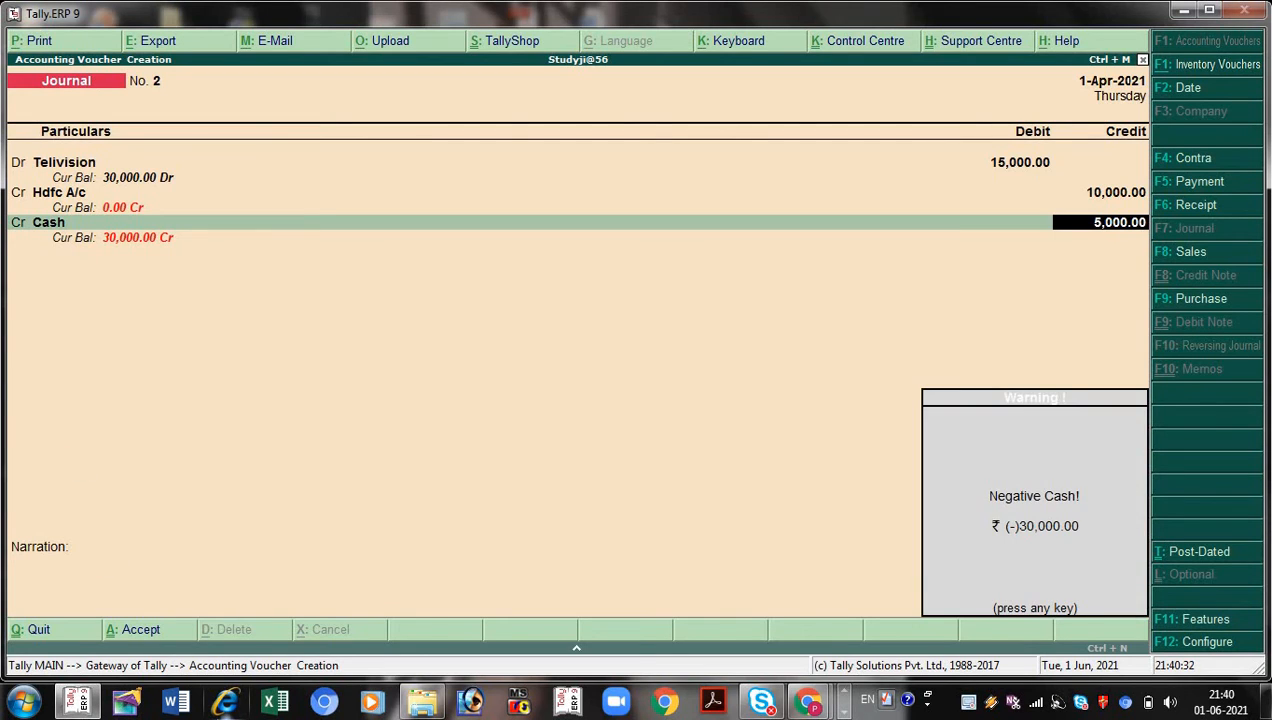
key("Return")
key("Return")
key("Return")
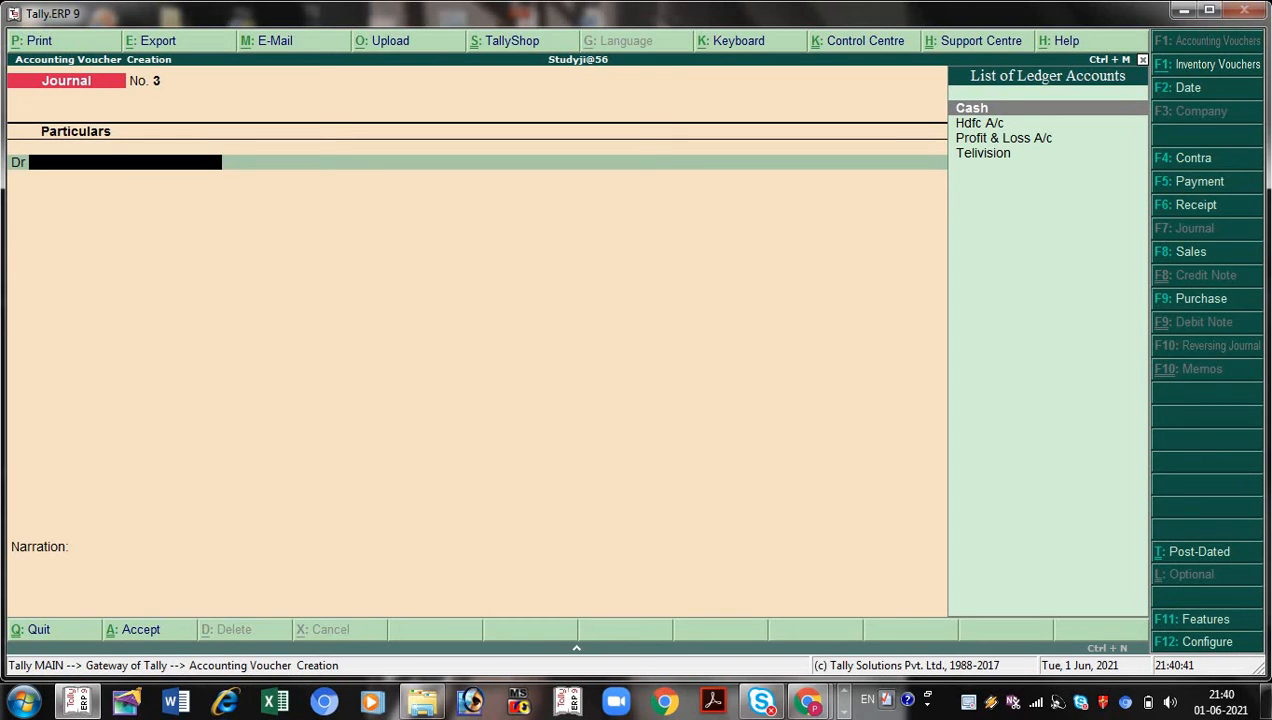
Step: Start a Payment voucher and create a debtor ledger from its debit line, named with the debtor's name plus Dr, under Sundry Debtors
left_click(1200, 183)
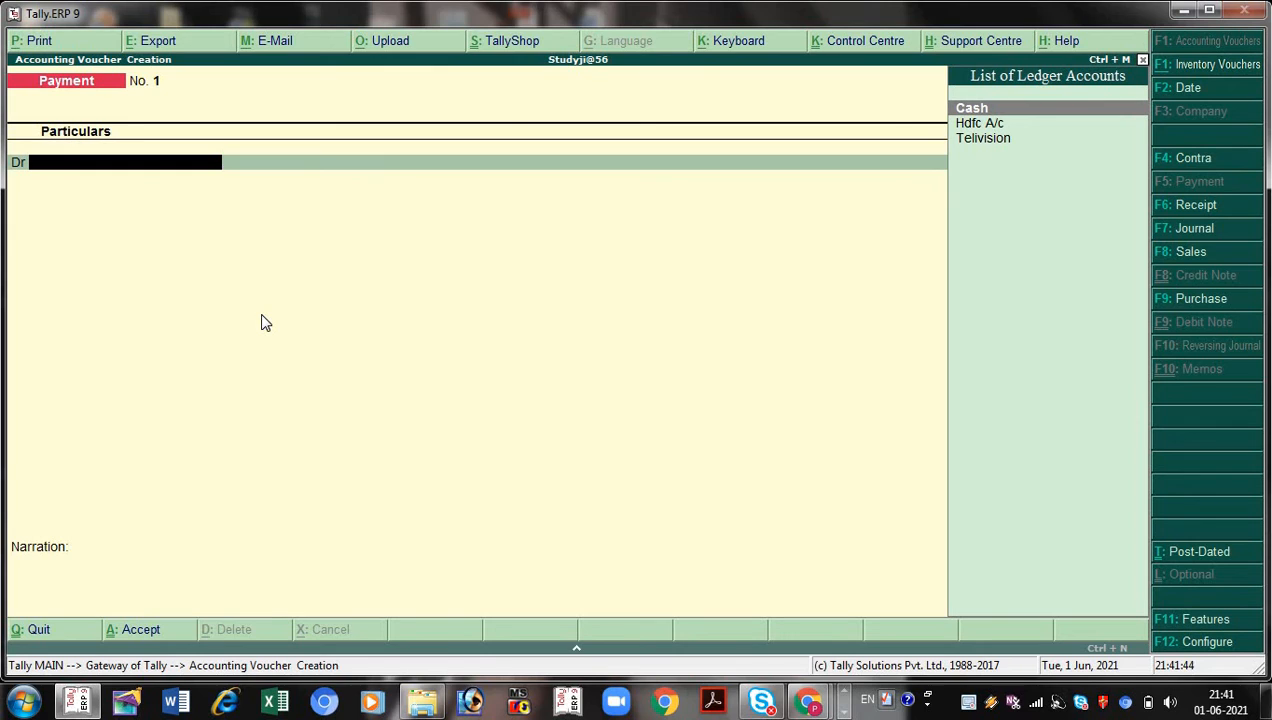
key("alt+c")
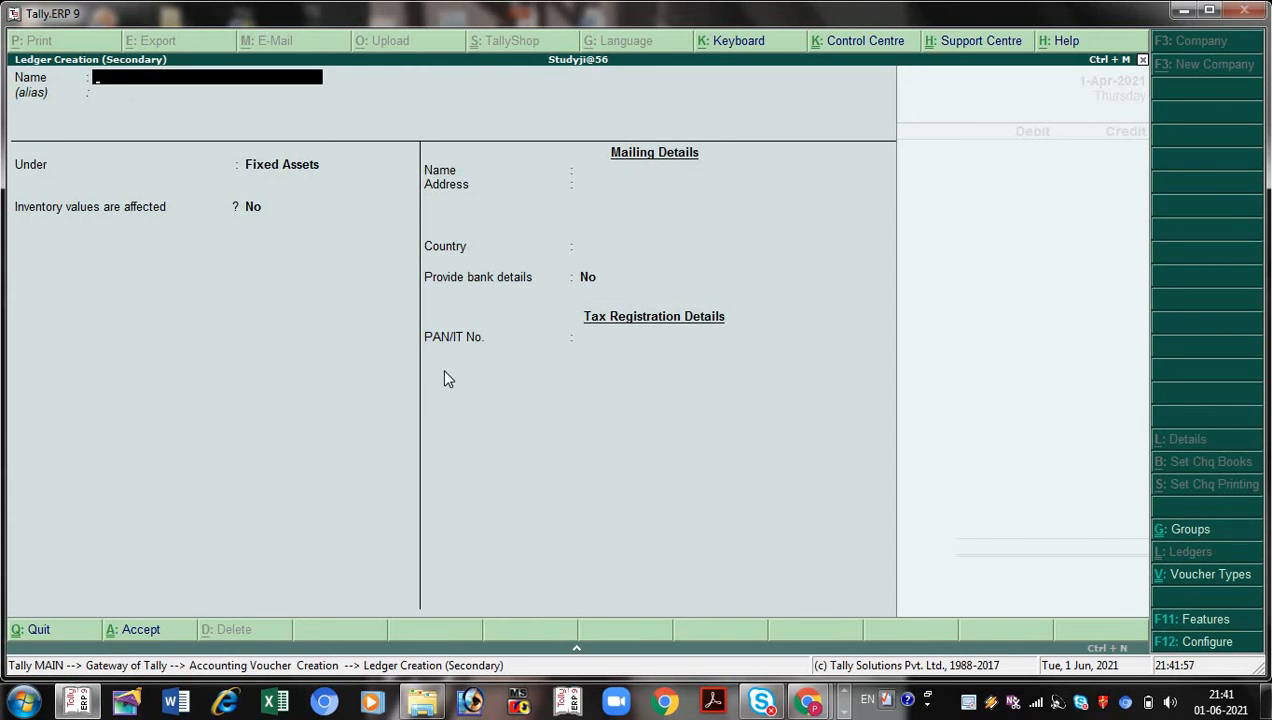
type("Shyam")
type("Dr")
key("Return")
key("Return")
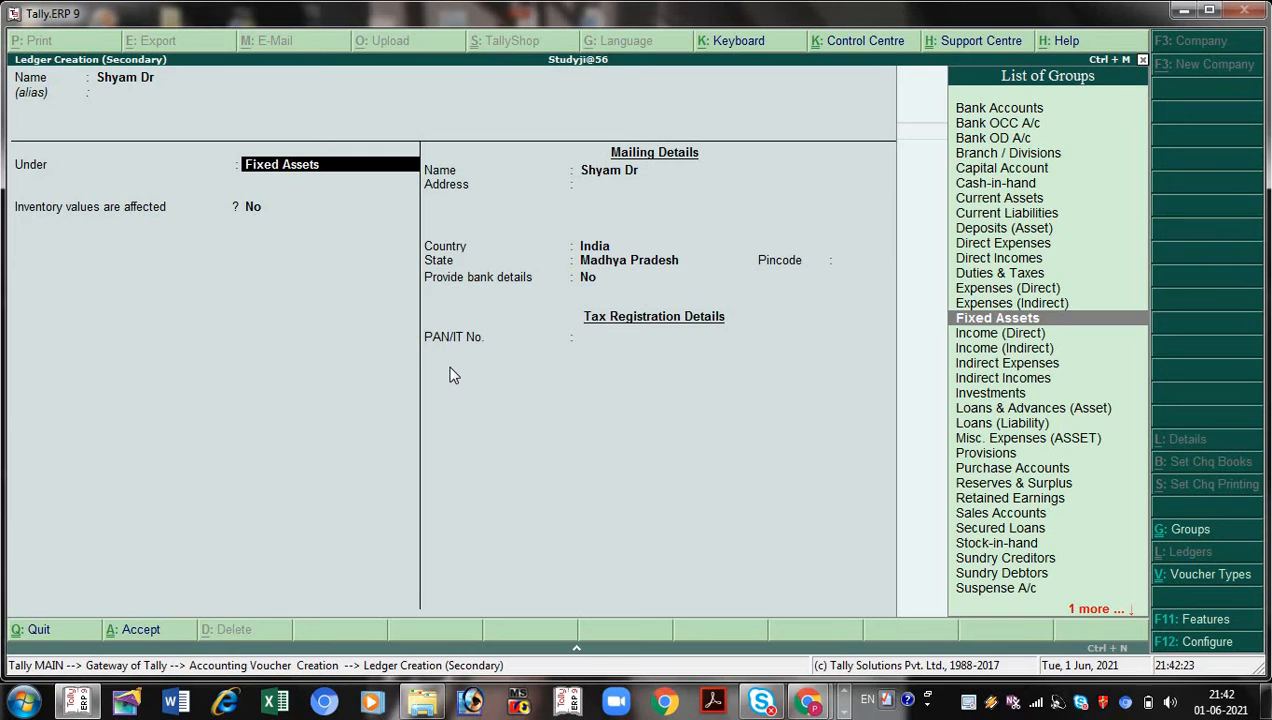
type("Sundry")
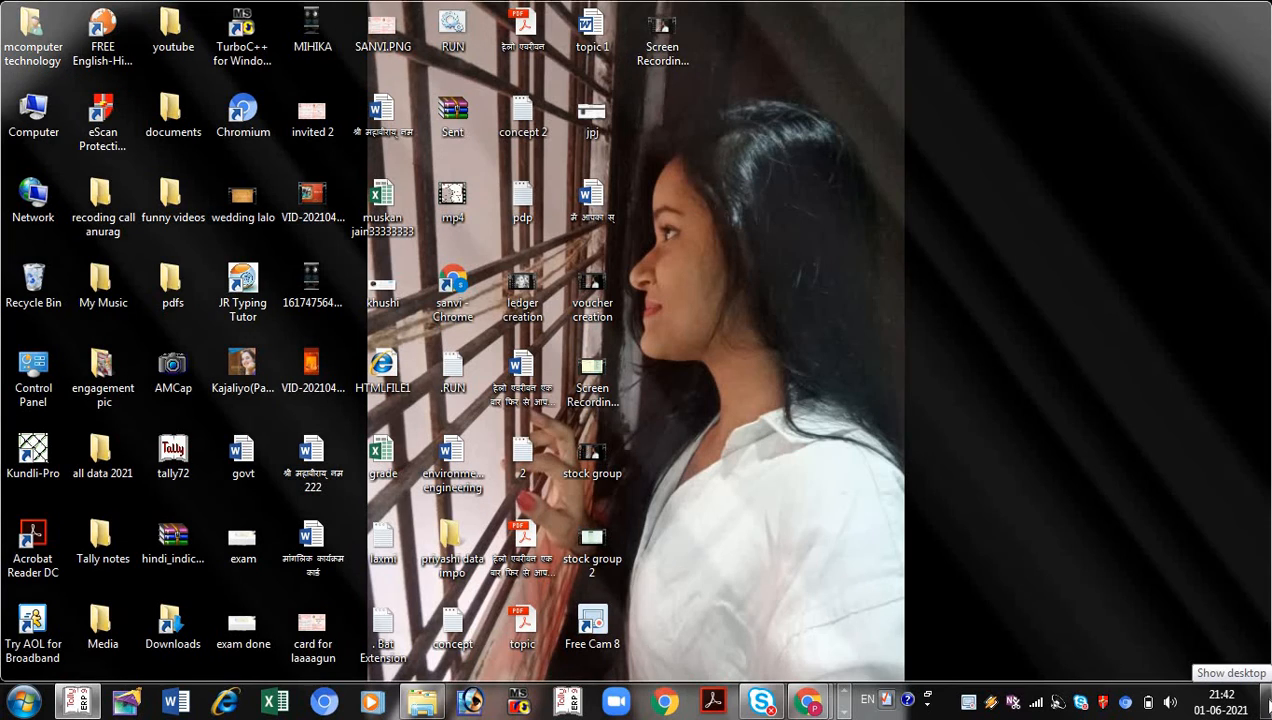
key("Down")
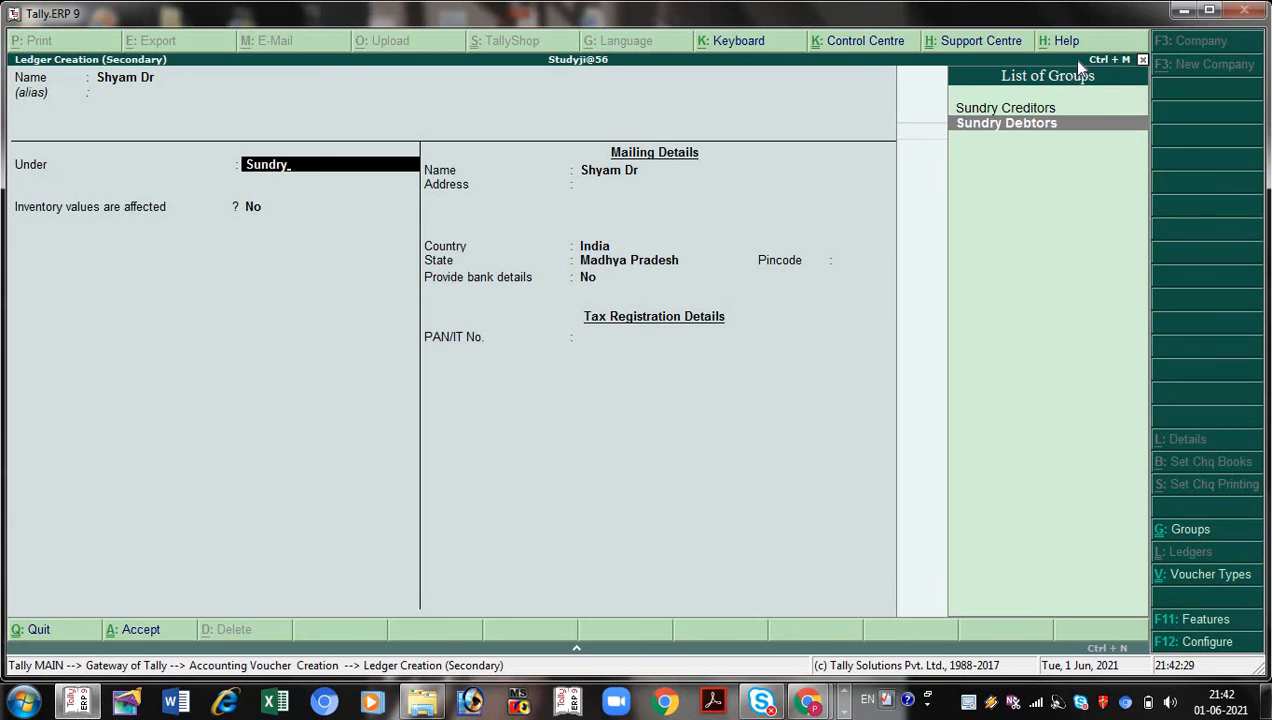
key("Return")
Step: Accept the new debtor ledger's bill-by-bill, mailing and tax details at their defaults and save the ledger
key("Return")
key("Return")
key("Return")
key("Return")
key("Return")
key("Return")
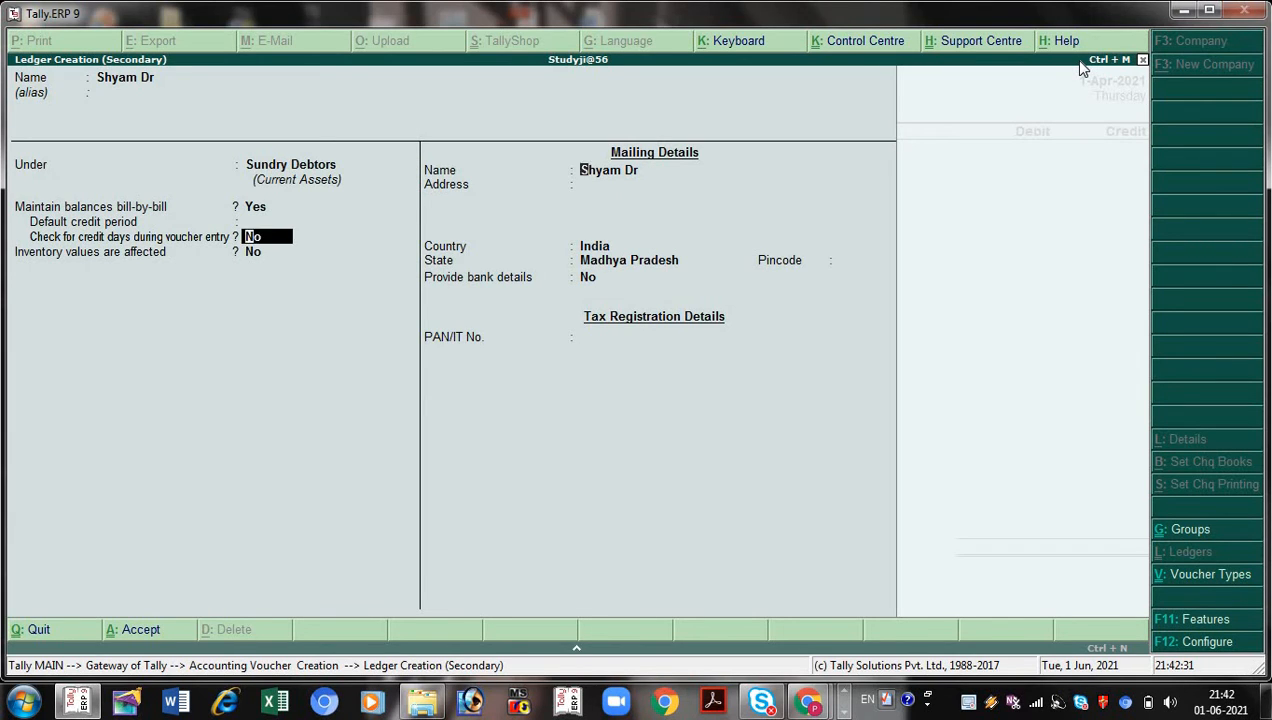
key("Return")
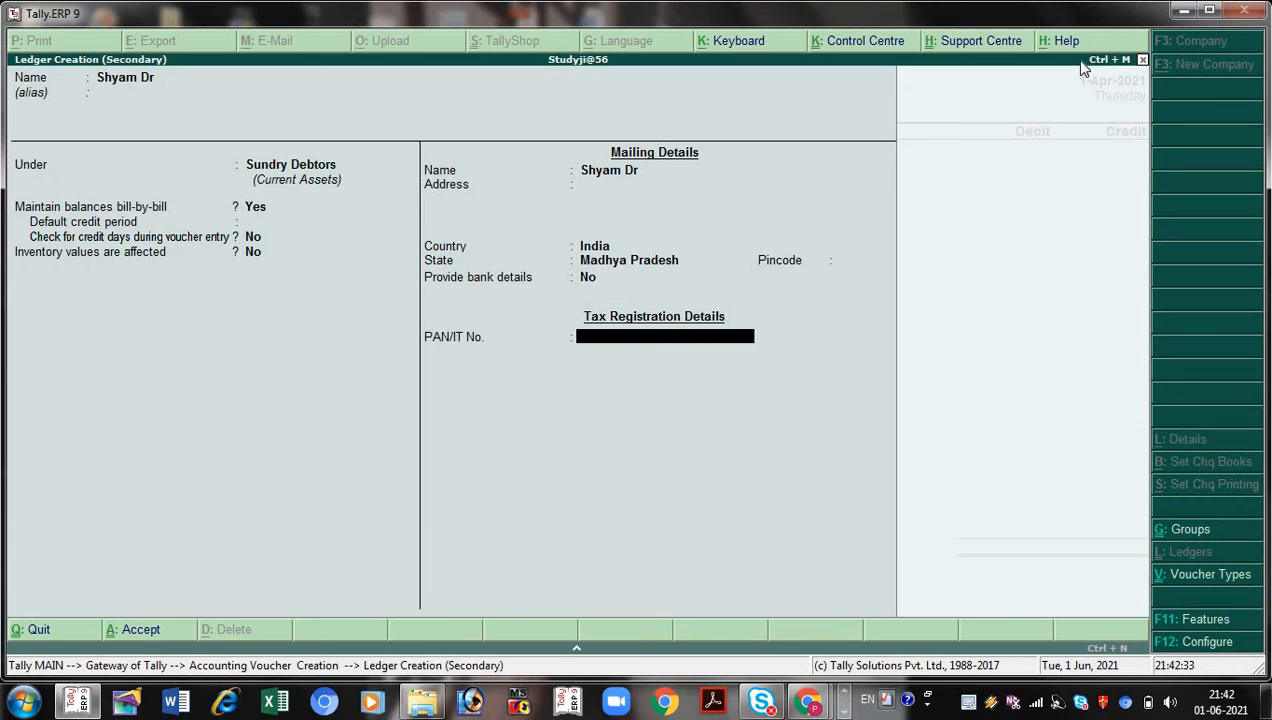
key("Return")
key("Return")
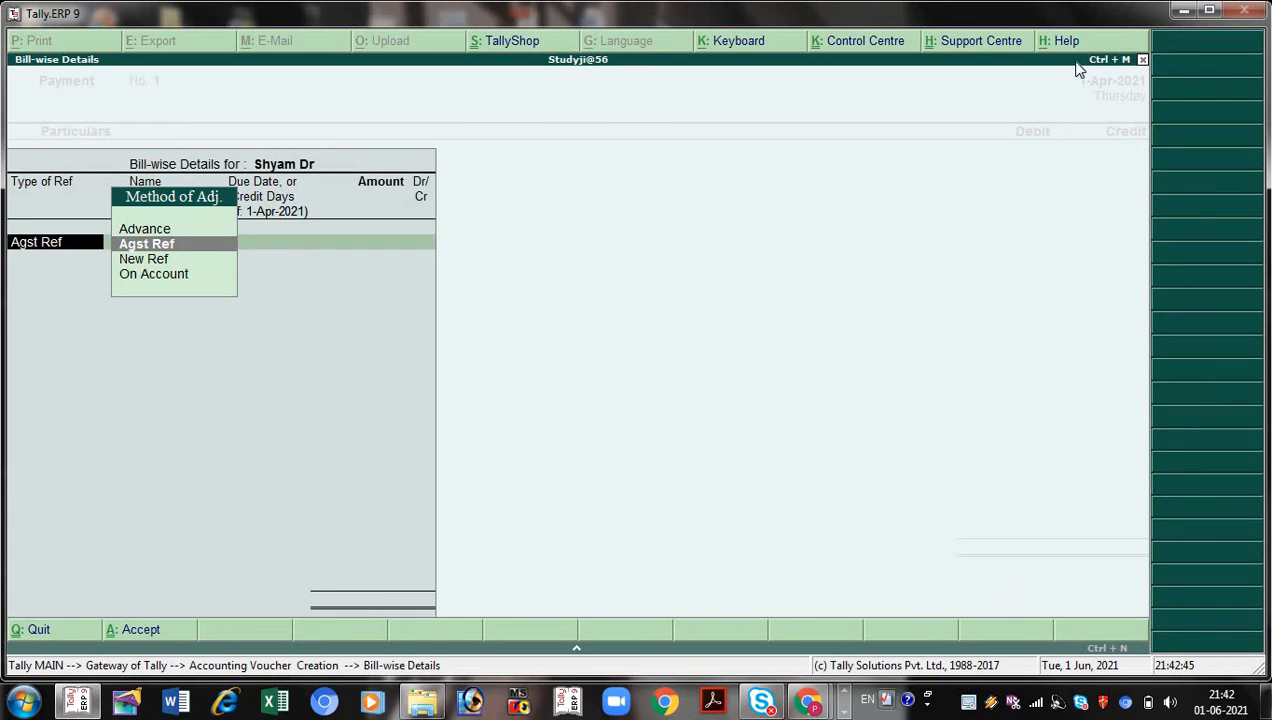
Step: Enter the first debtor's bill-wise details as Agst Ref, with the debtor's name as reference and 2,000 Dr, and end the list
key("Return")
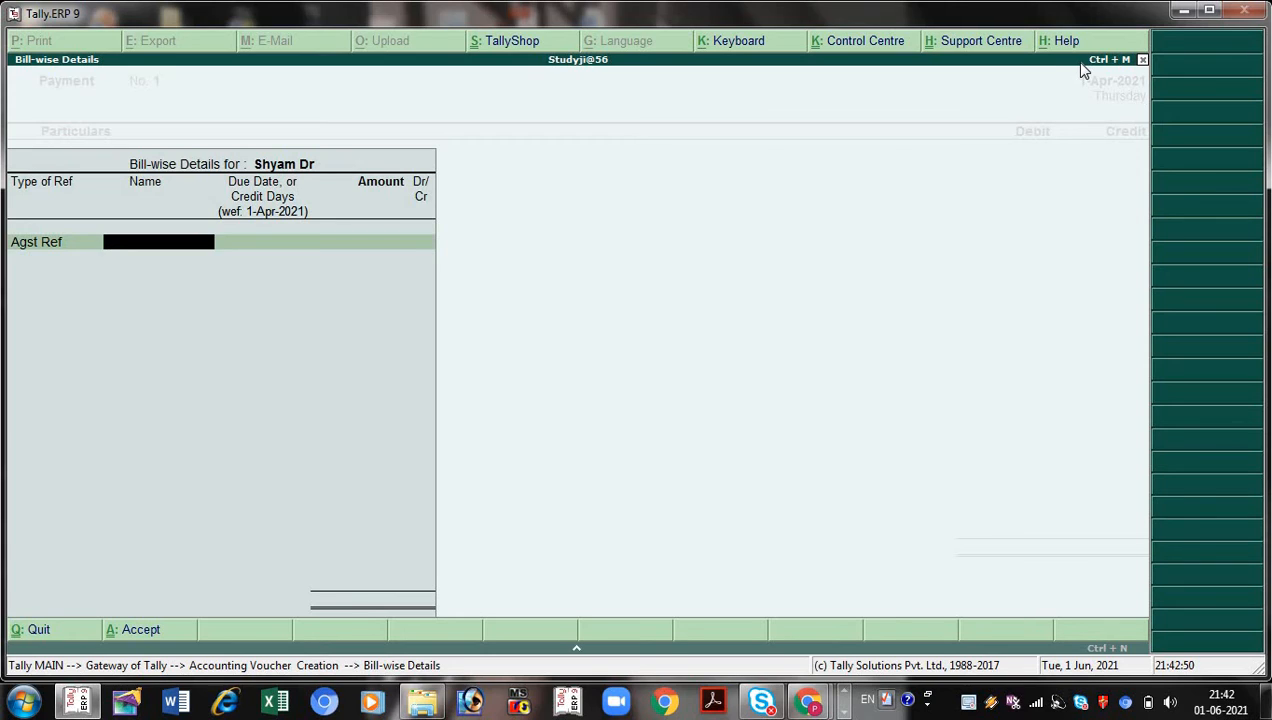
type("Shyam")
key("Return")
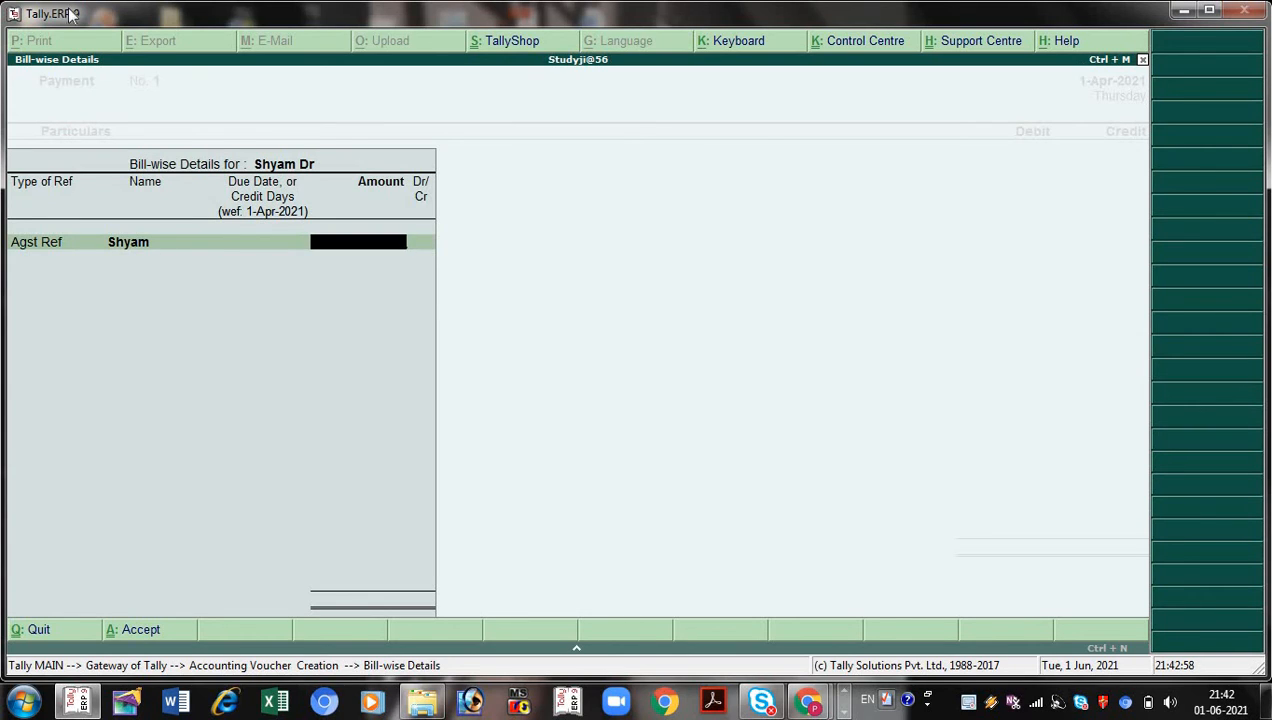
type("2000")
key("Return")
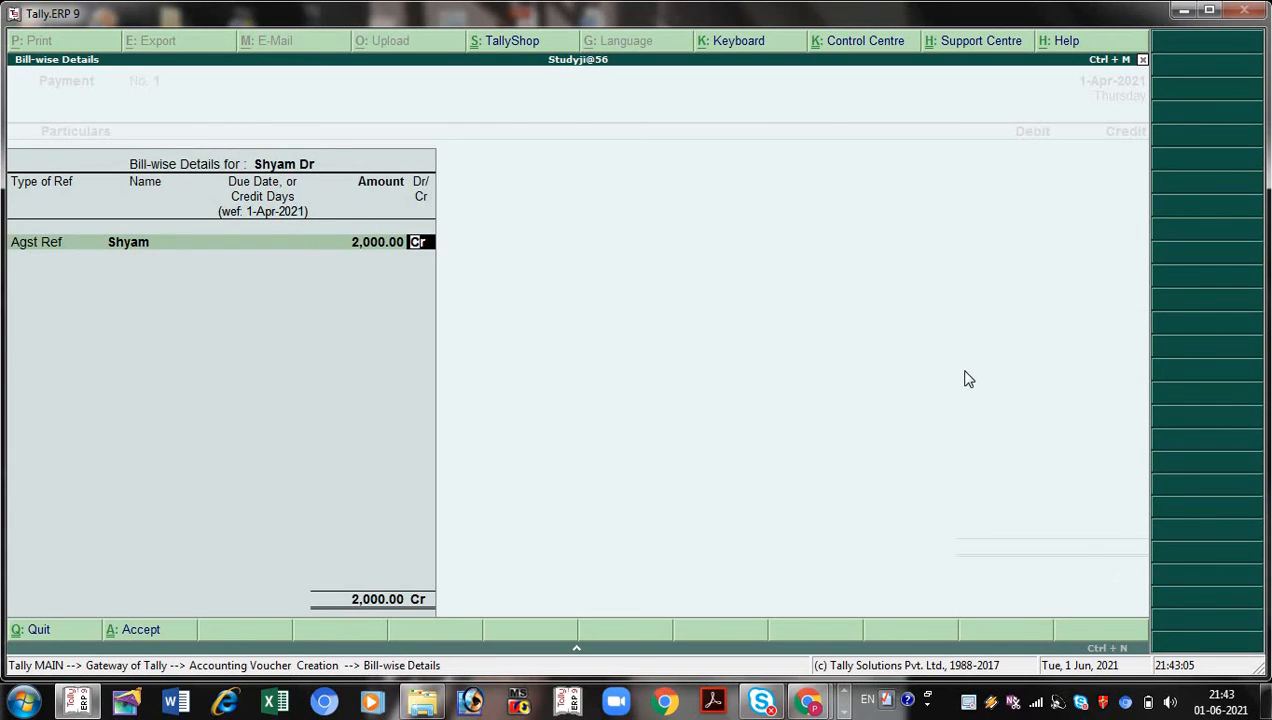
type("dr")
key("Return")
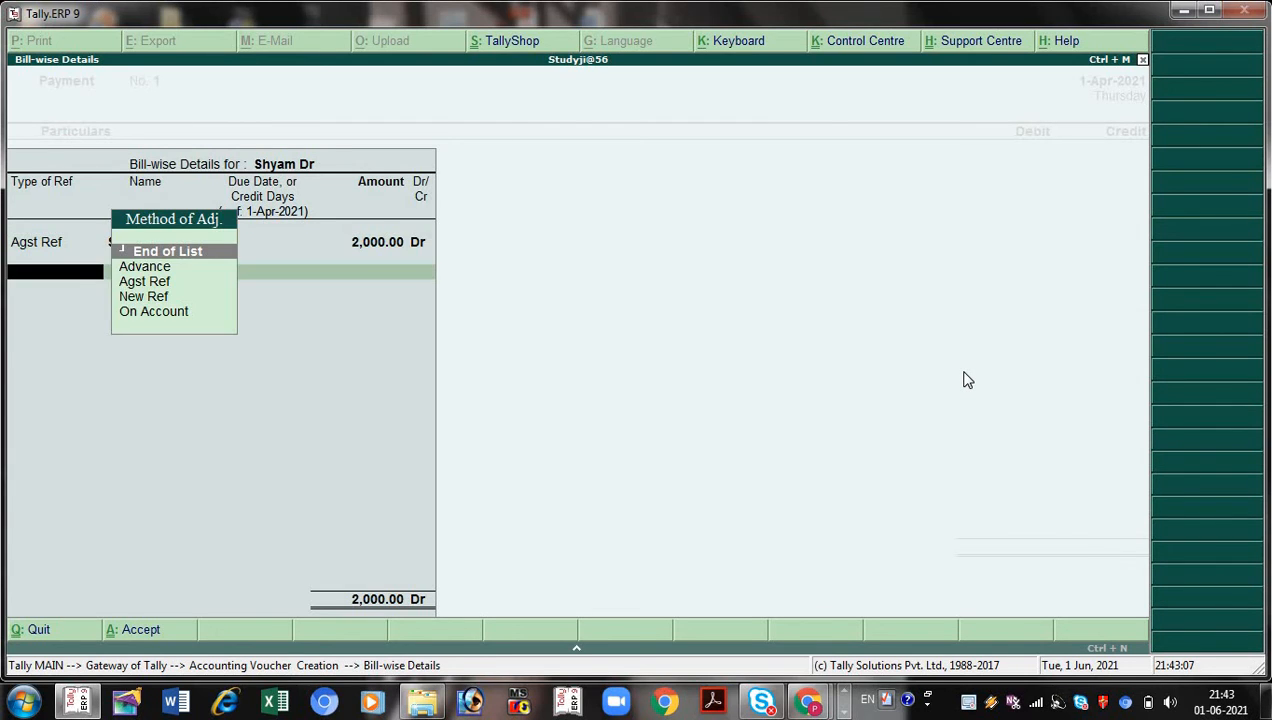
key("Return")
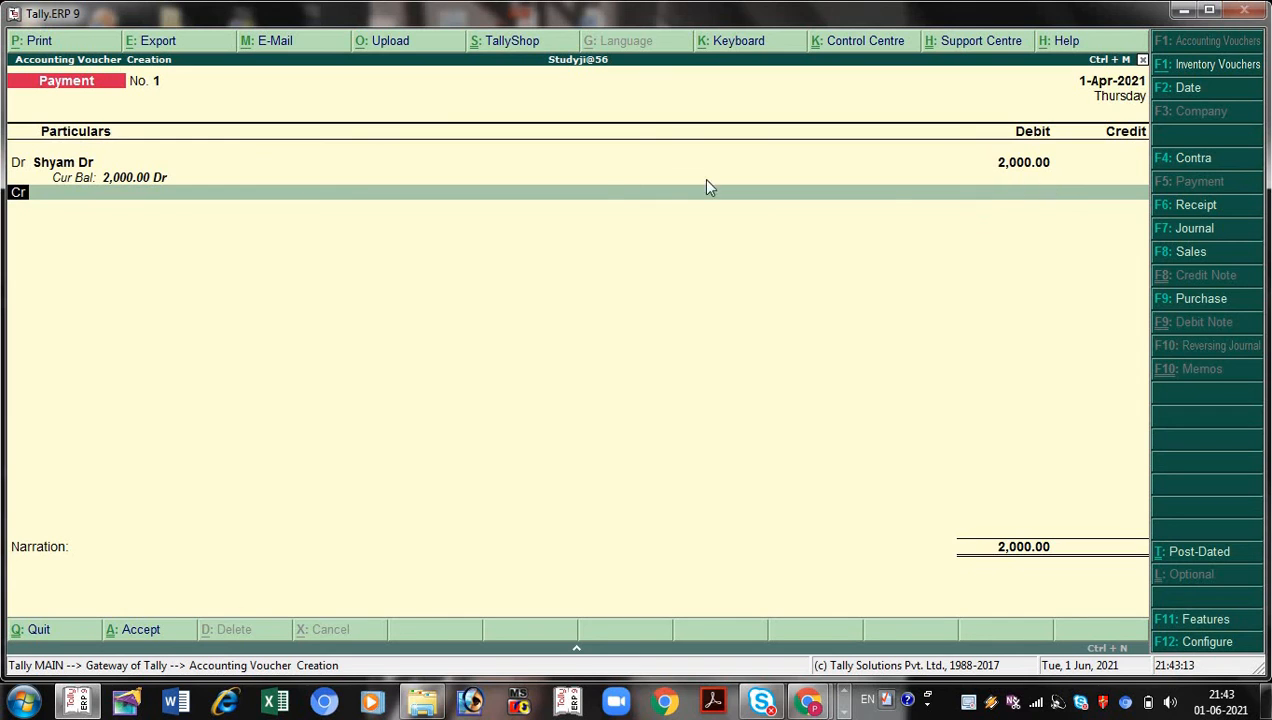
Step: Make the second voucher line a debit and begin a ledger for it, named with the second debtor's name plus Dr
left_click(1262, 700)
key("Return")
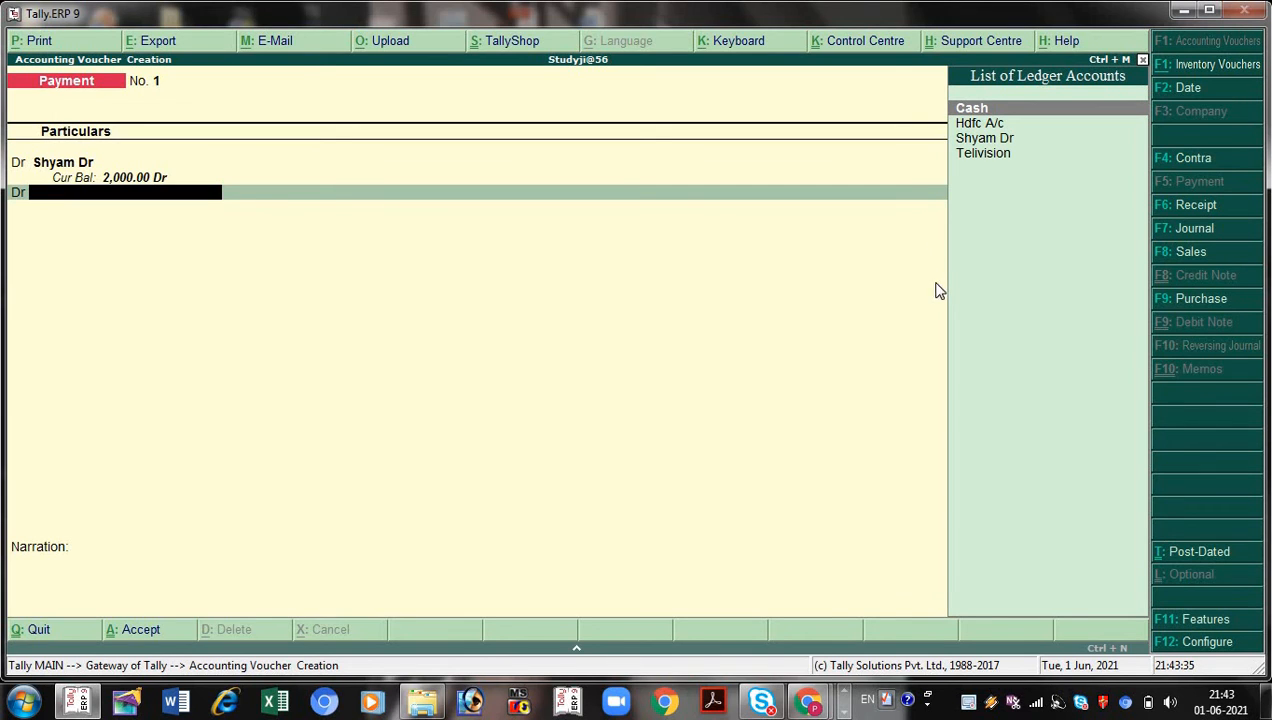
key("alt+c")
type("M")
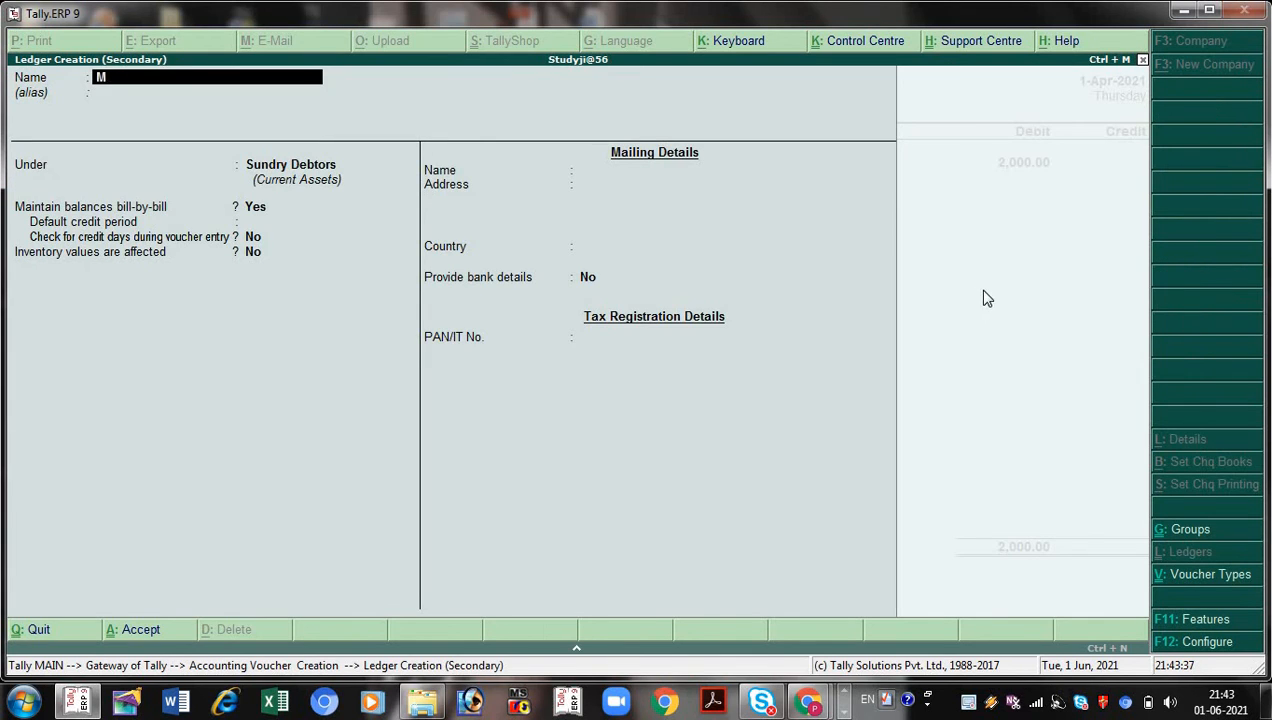
type("eena")
key("Return")
key("BackSpace")
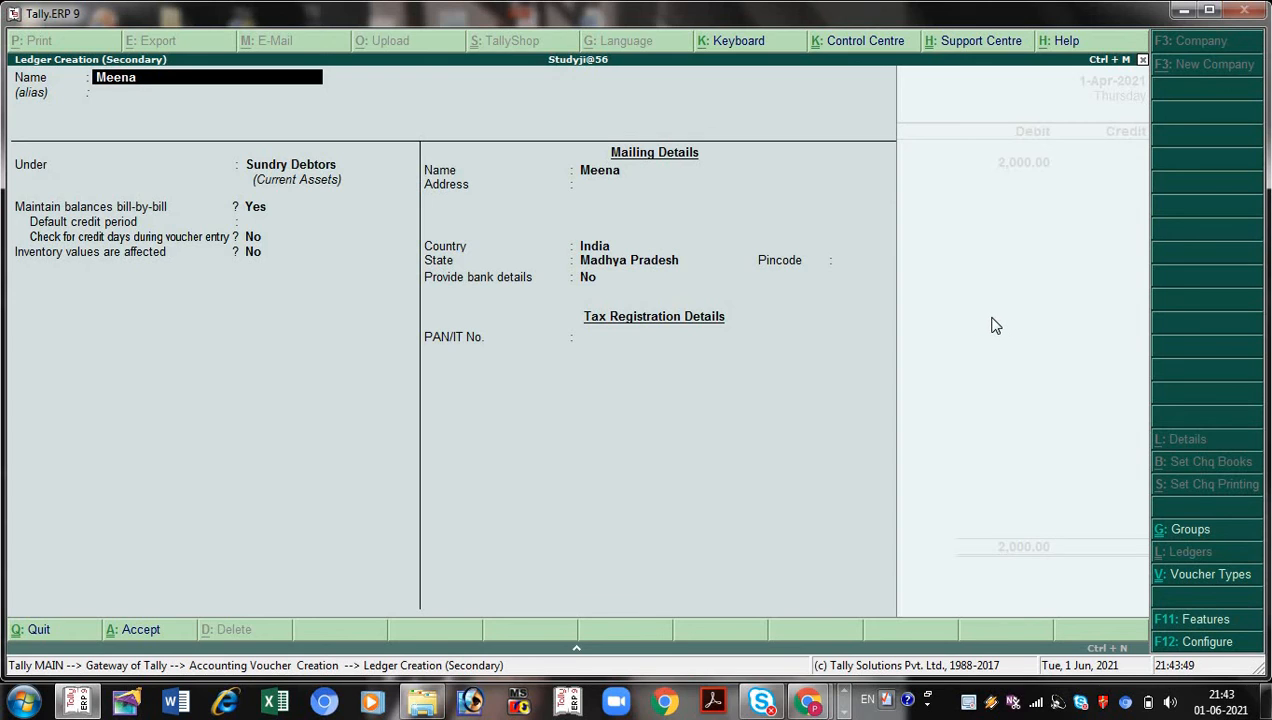
type("Dr")
Step: Keep the second debtor's ledger under Sundry Debtors with its other details at their defaults and save it
key("Return")
key("Return")
key("Return")
key("Return")
key("Return")
key("Return")
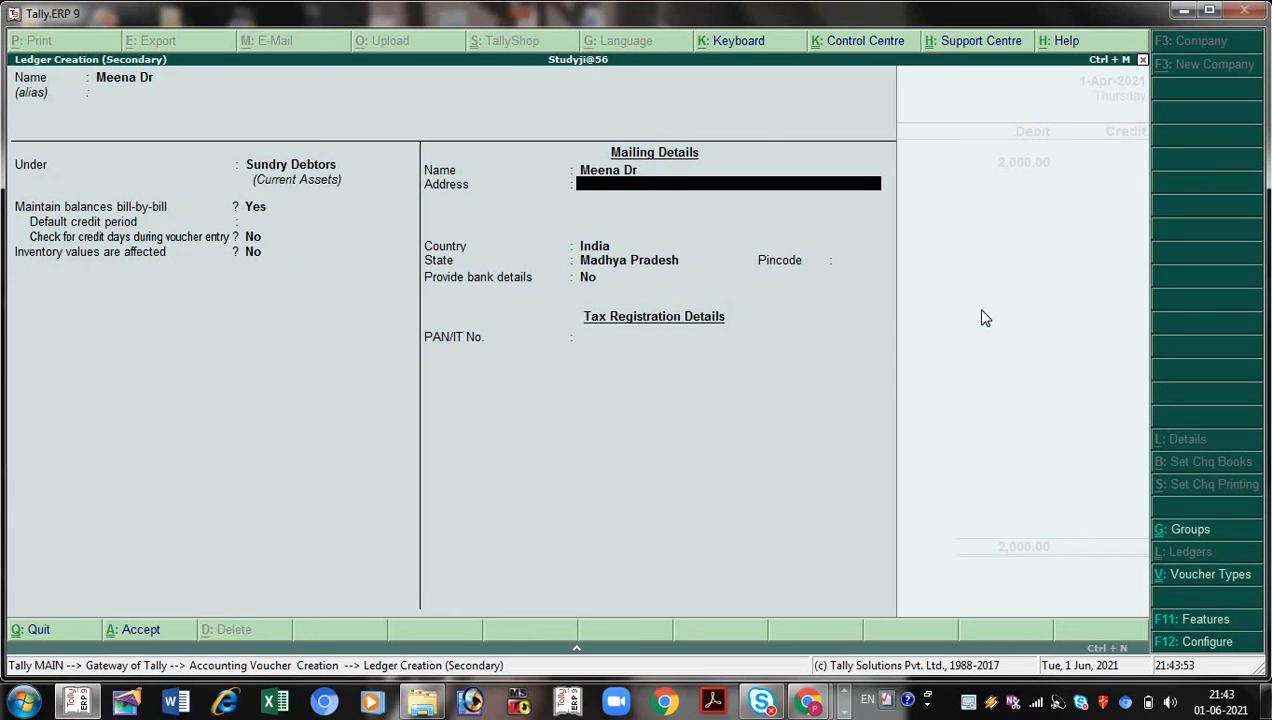
key("ctrl+a")
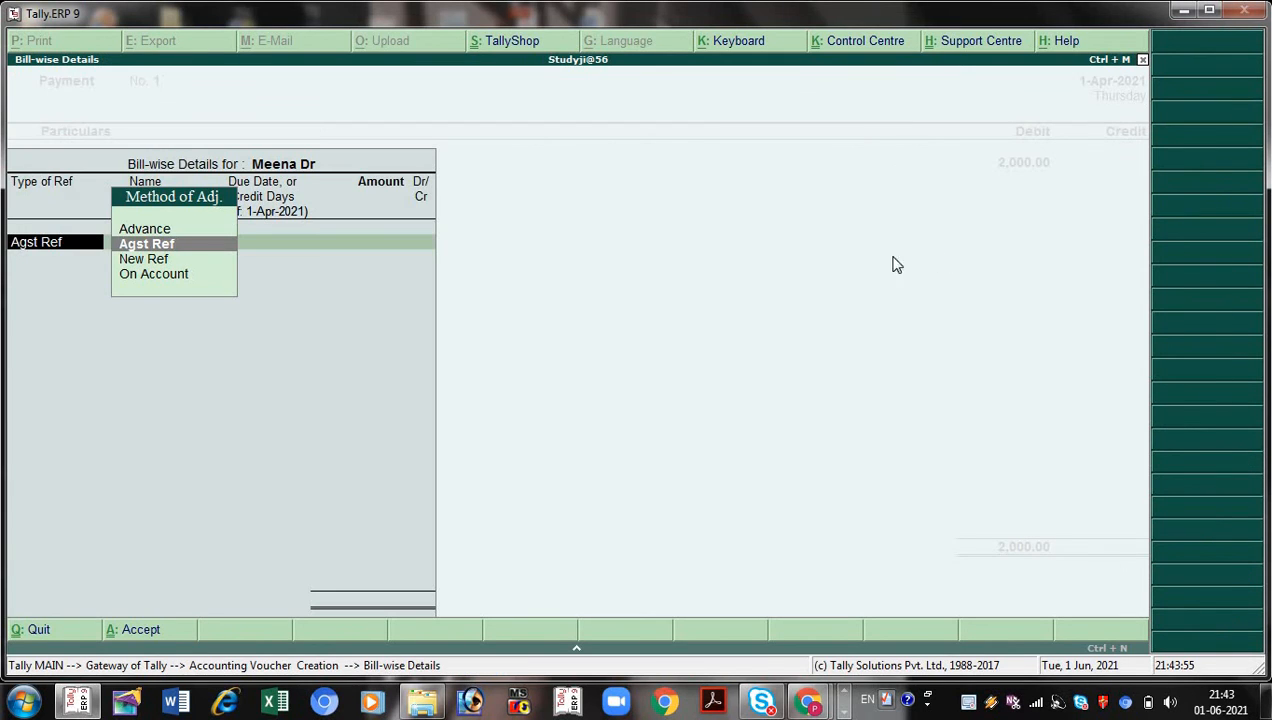
Step: Enter the second debtor's bill-wise details as Agst Ref, with the debtor's name as reference and 2,000 Dr, and end the list
key("Return")
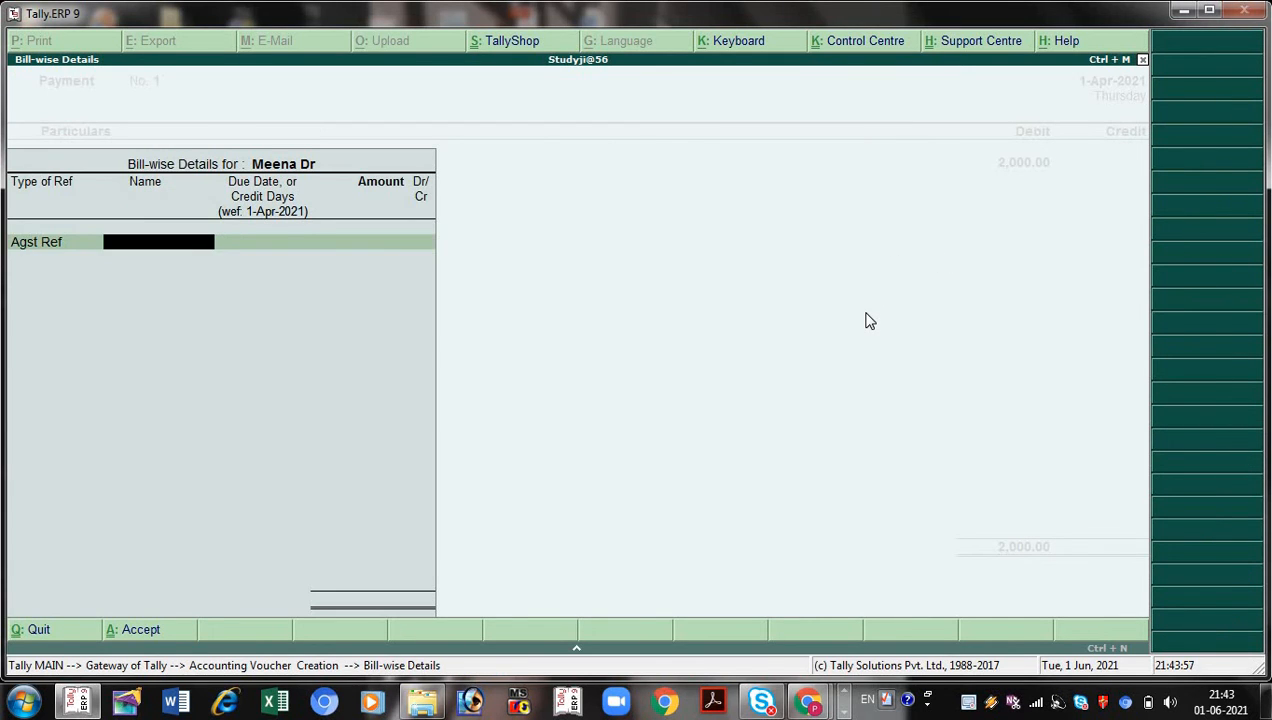
type("Meena")
key("Return")
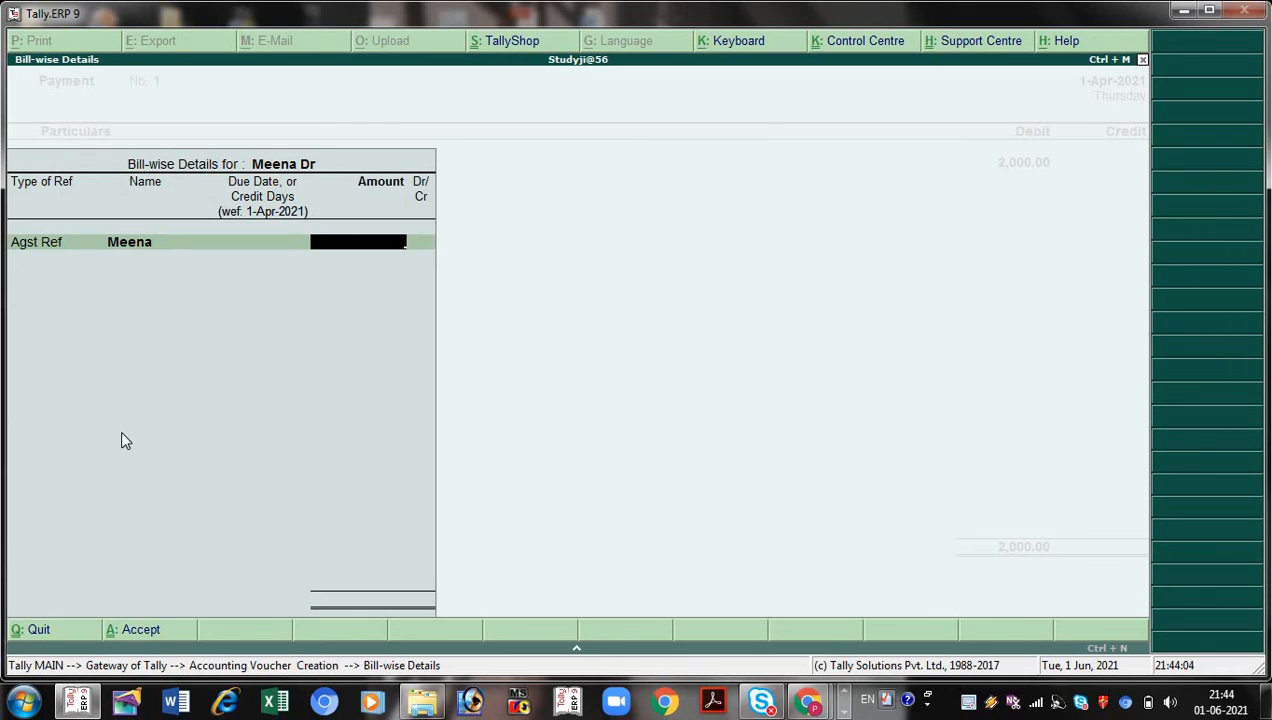
type("2000")
key("Return")
type("dr")
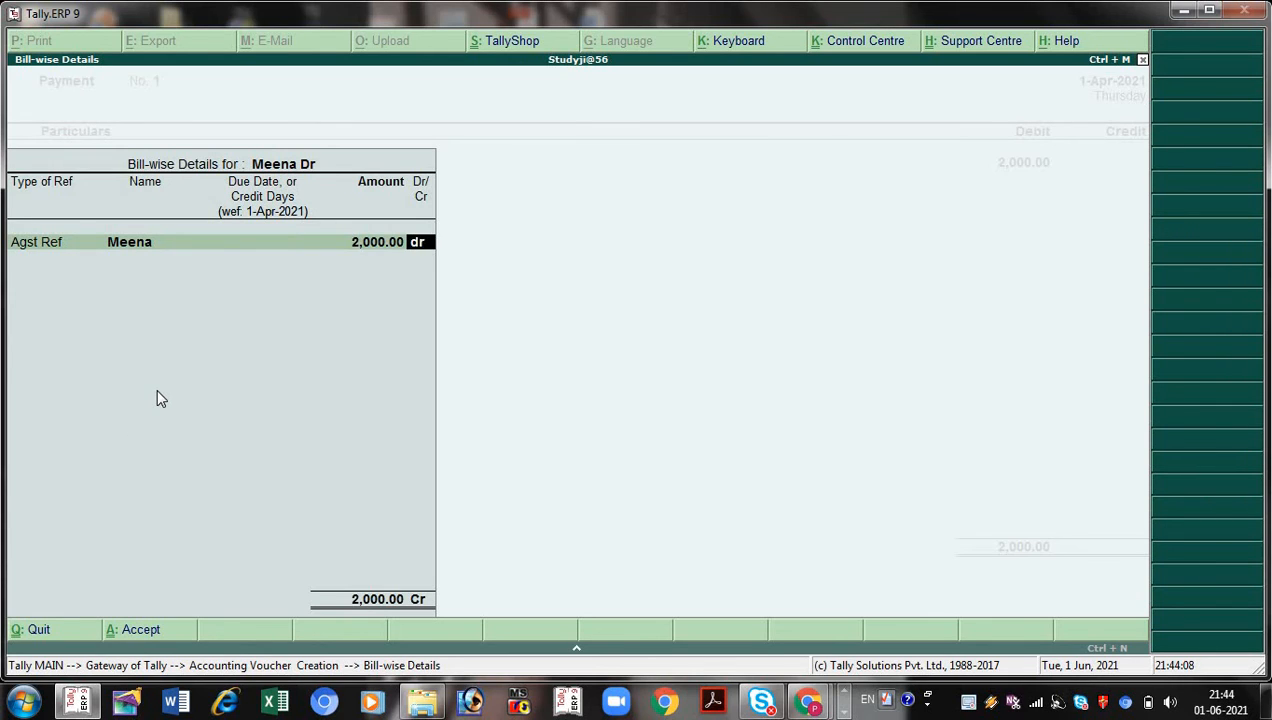
key("Return")
key("Return")
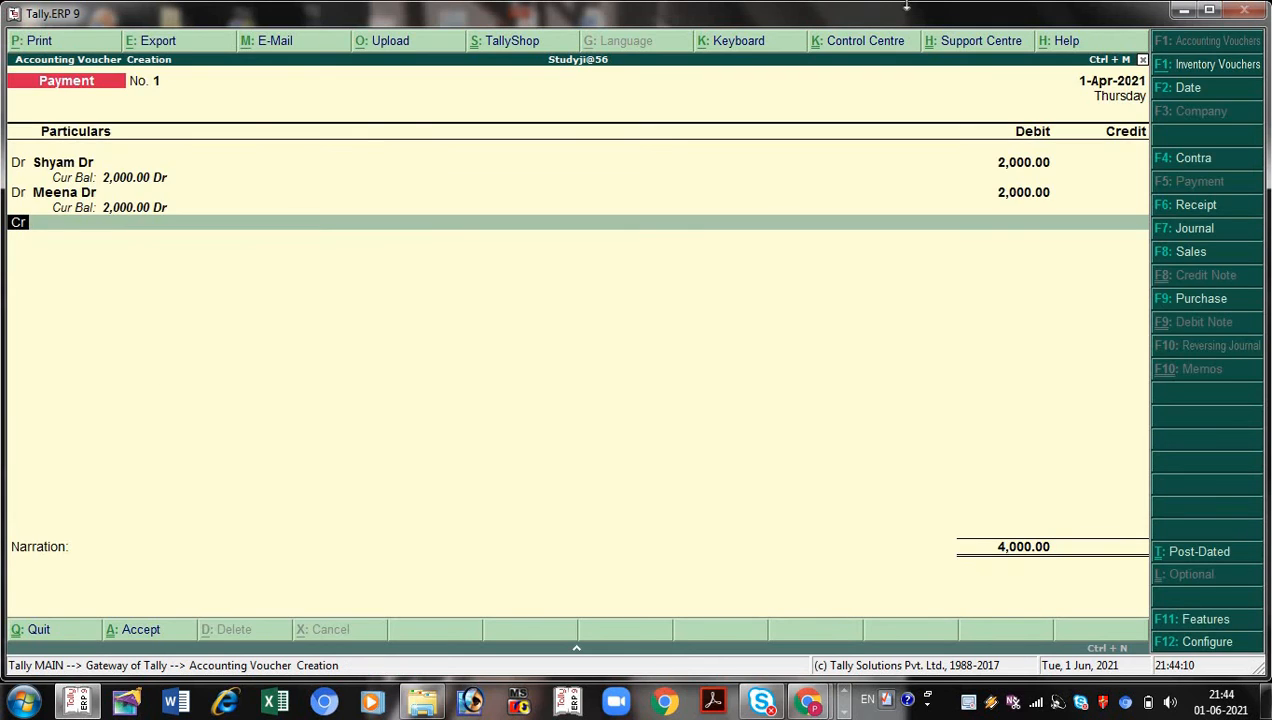
Step: Credit Cash with 4,000 and save the payment voucher without a narration
key("Return")
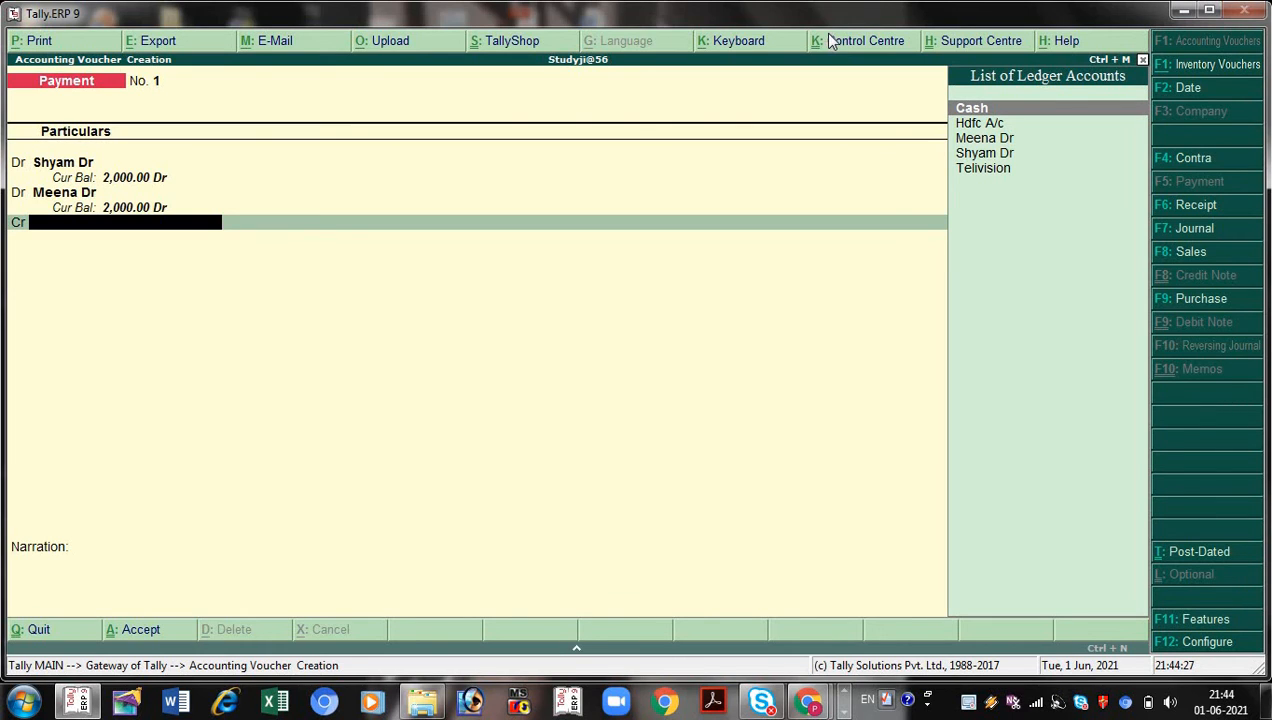
key("Return")
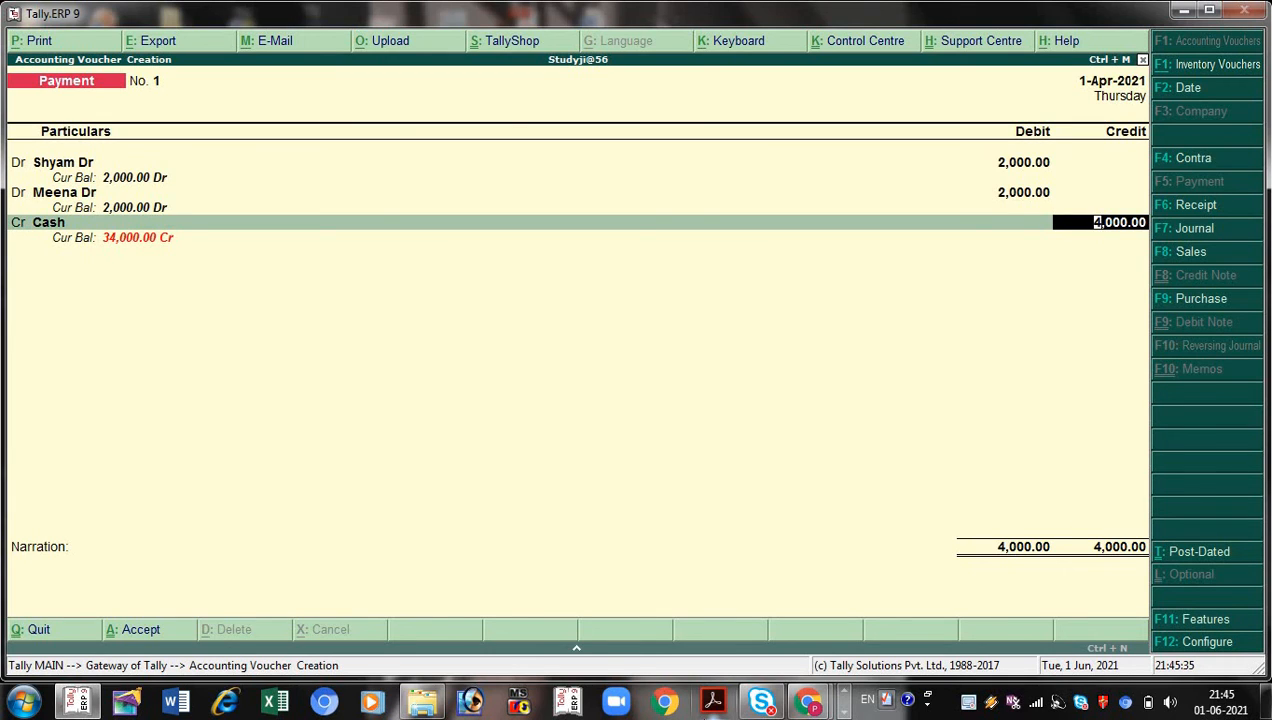
key("Return")
key("Return")
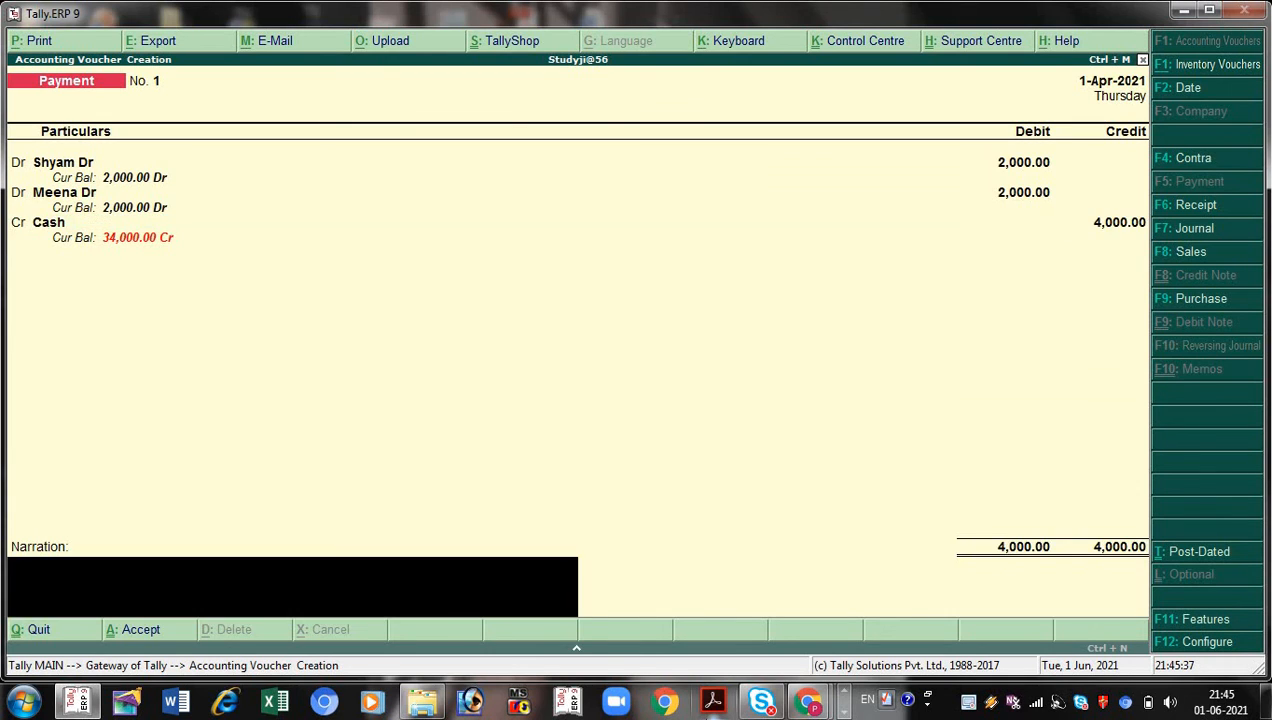
key("Return")
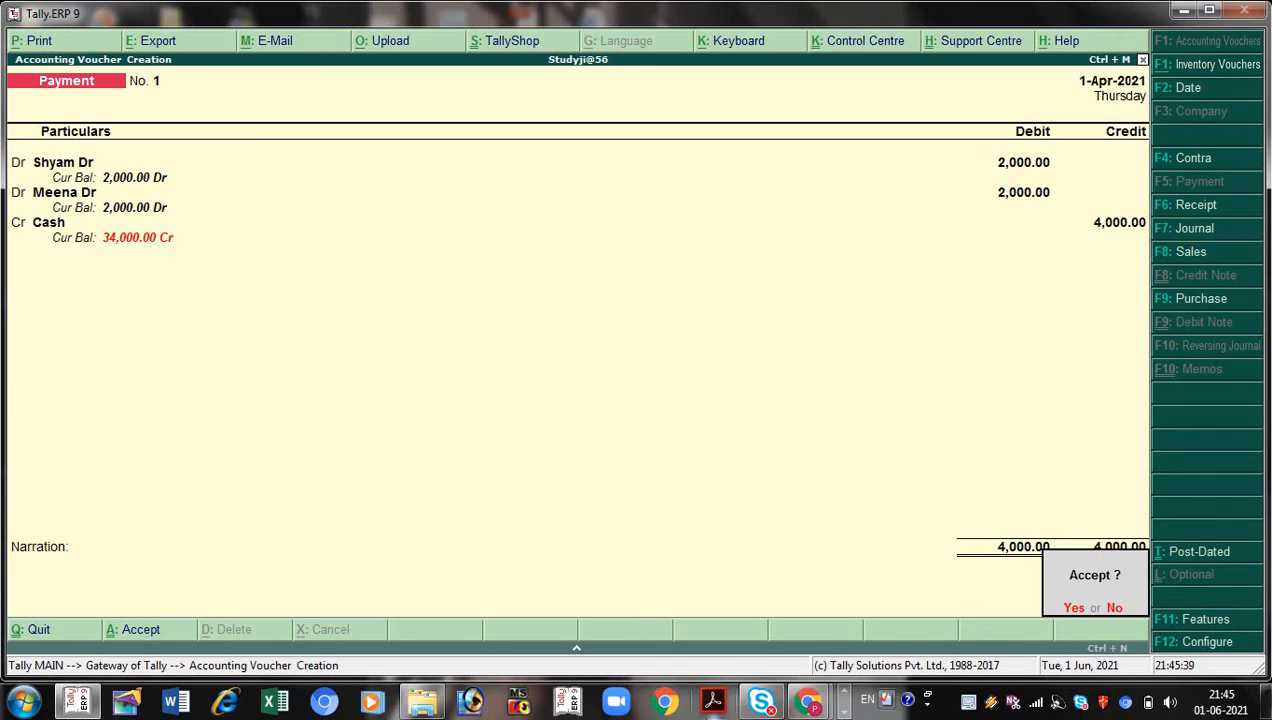
key("Return")
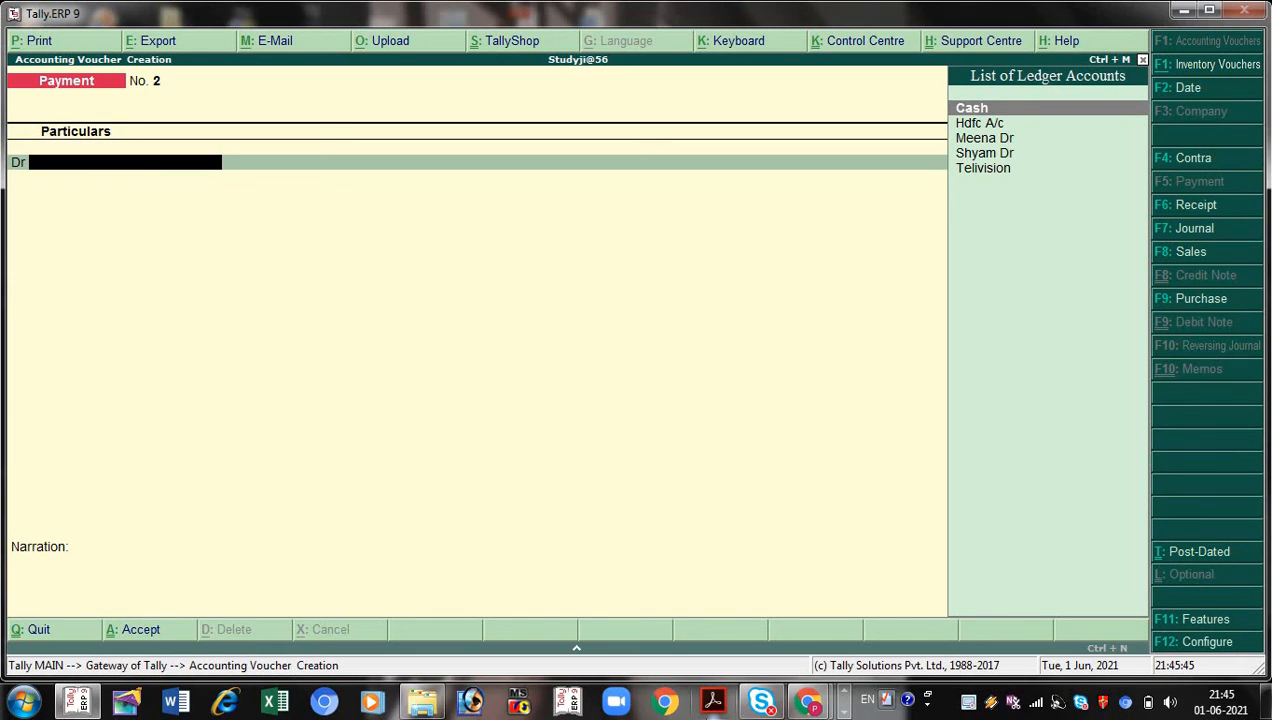
Step: Leave voucher entry and display the Day Book for the company
left_click(1142, 59)
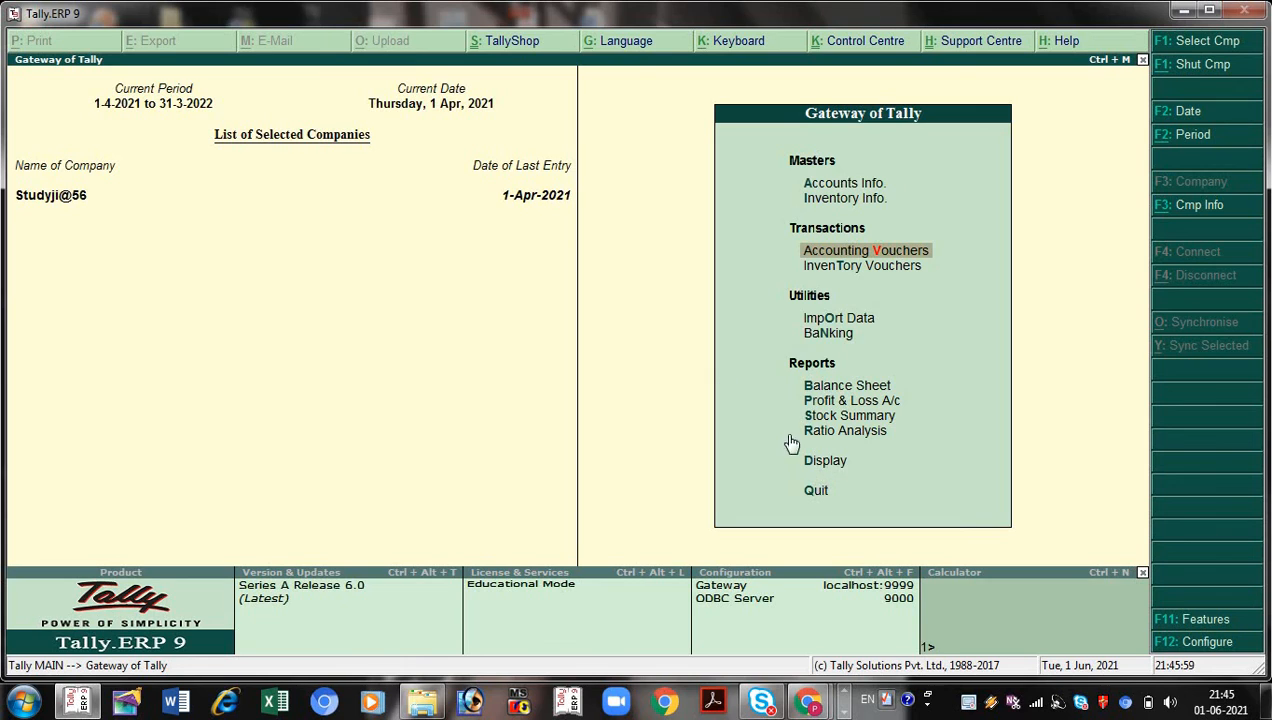
left_click(836, 463)
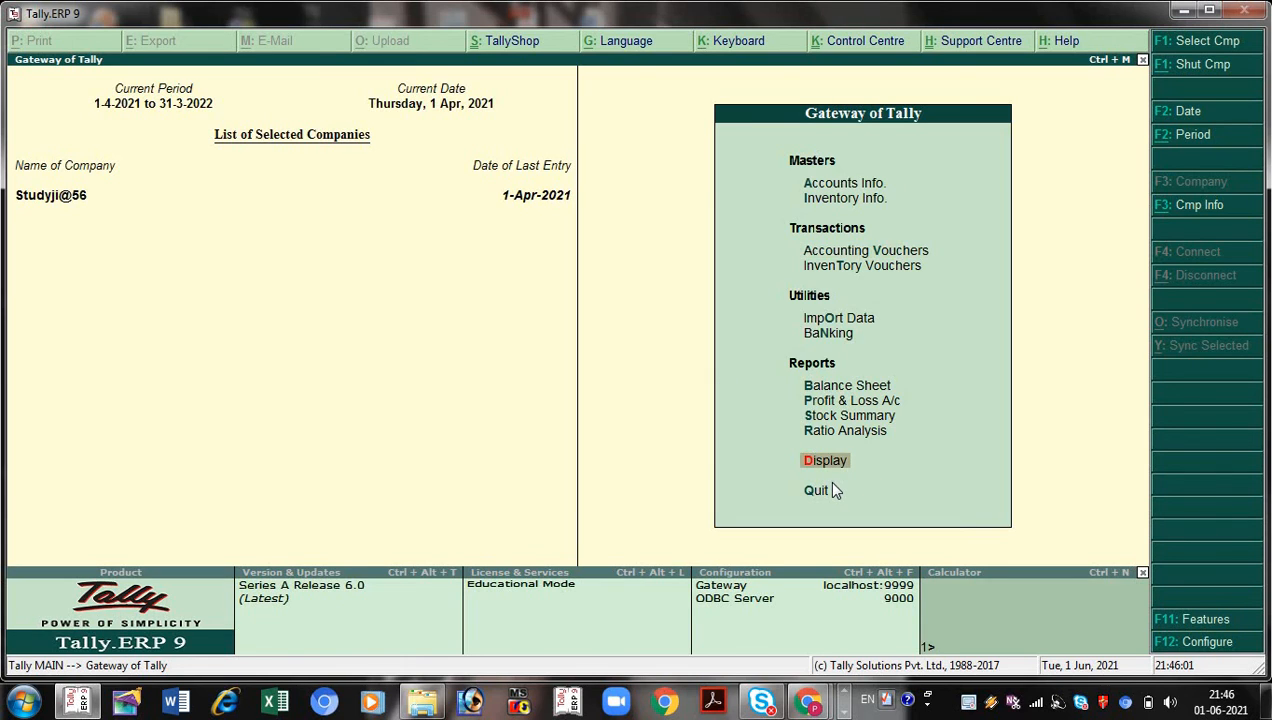
key("Return")
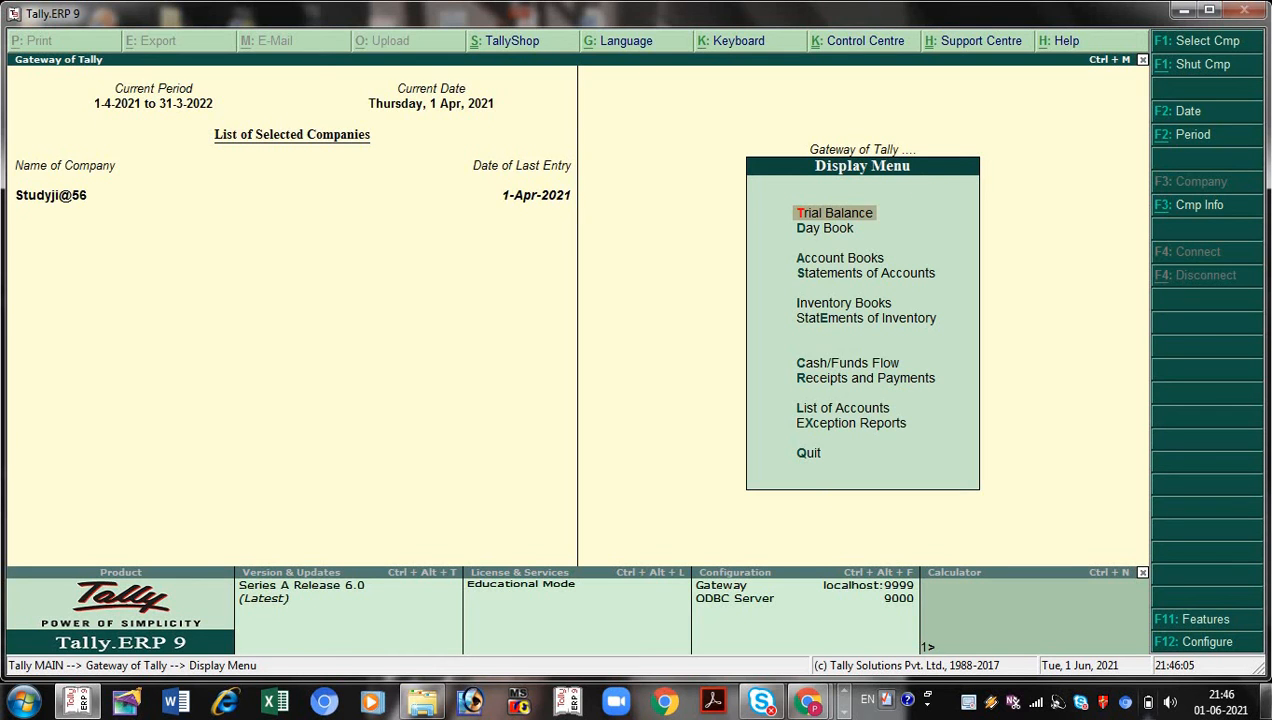
left_click(1266, 700)
left_click(1266, 700)
key("Down")
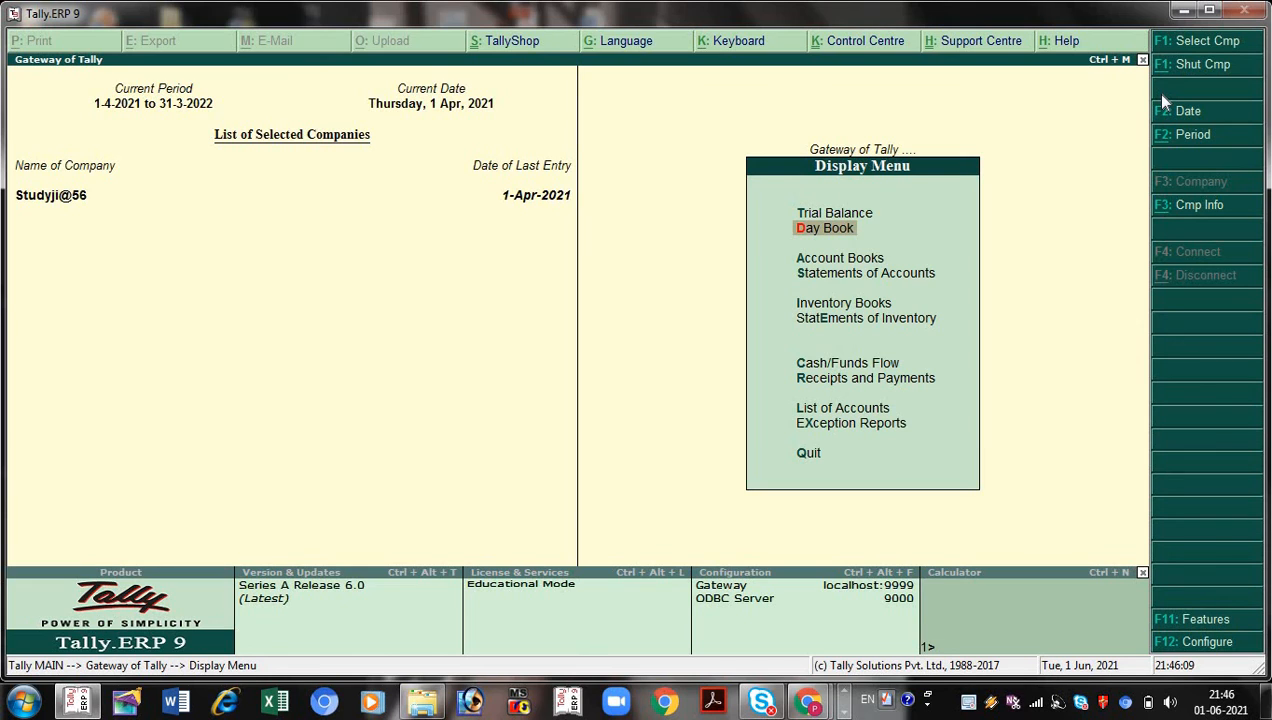
key("Return")
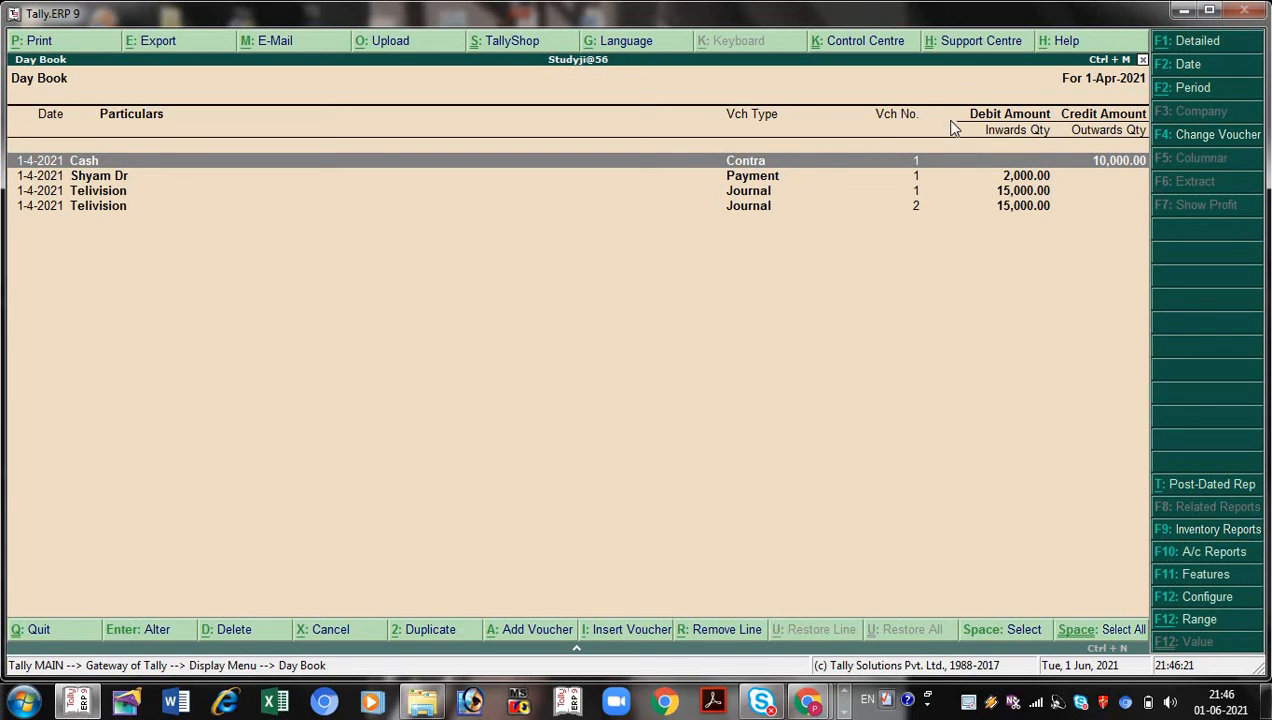
Step: Open the Contra voucher from the Day Book, view the following Payment voucher and return to the Contra voucher
double_click(748, 160)
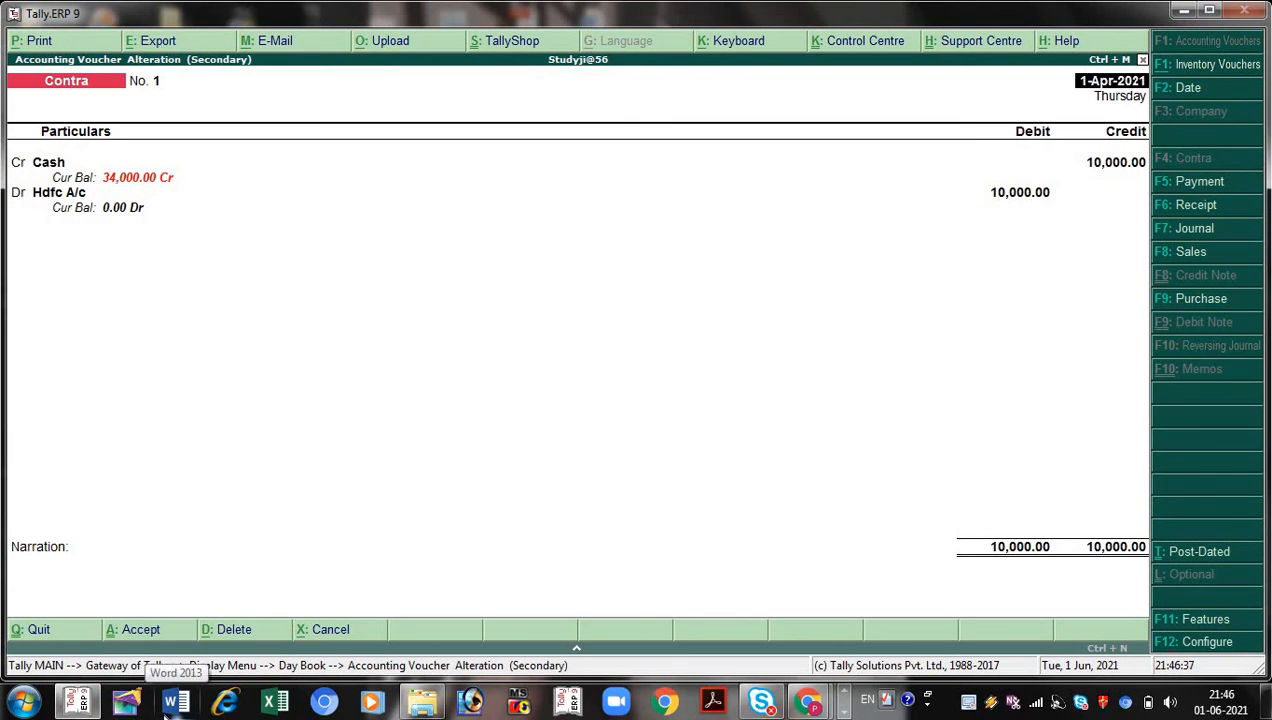
key("Page_Down")
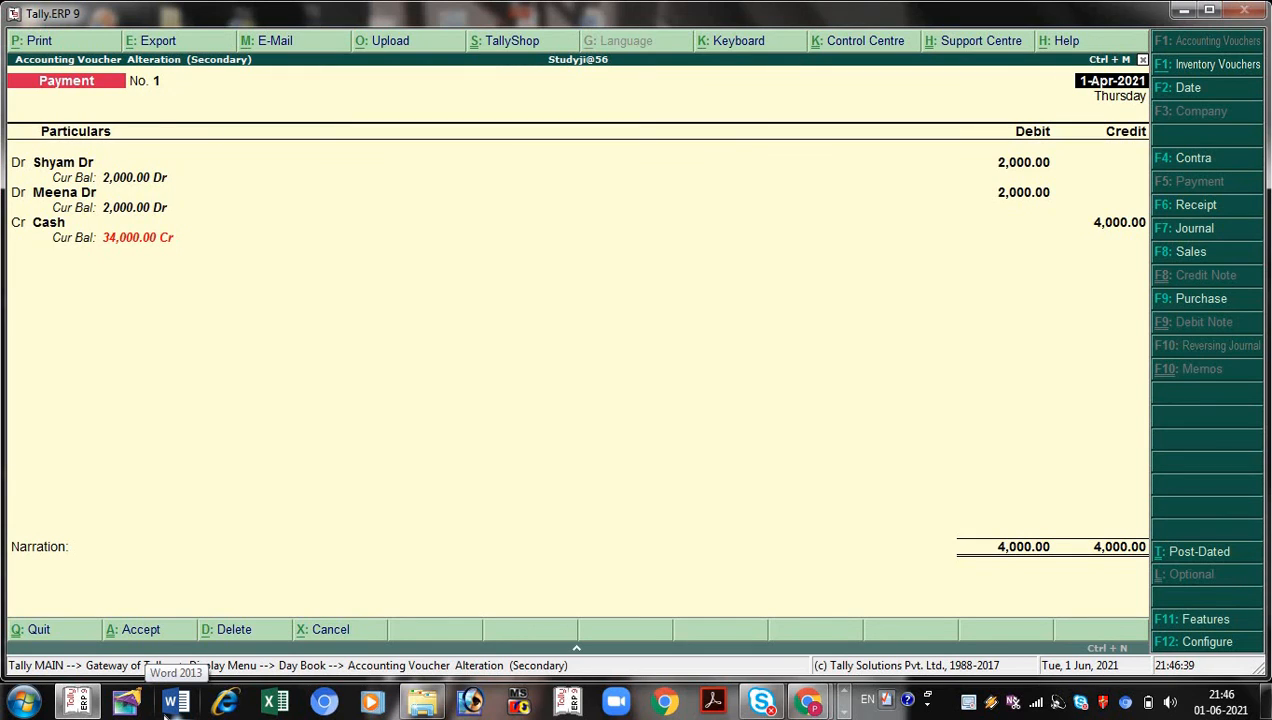
key("Page_Up")
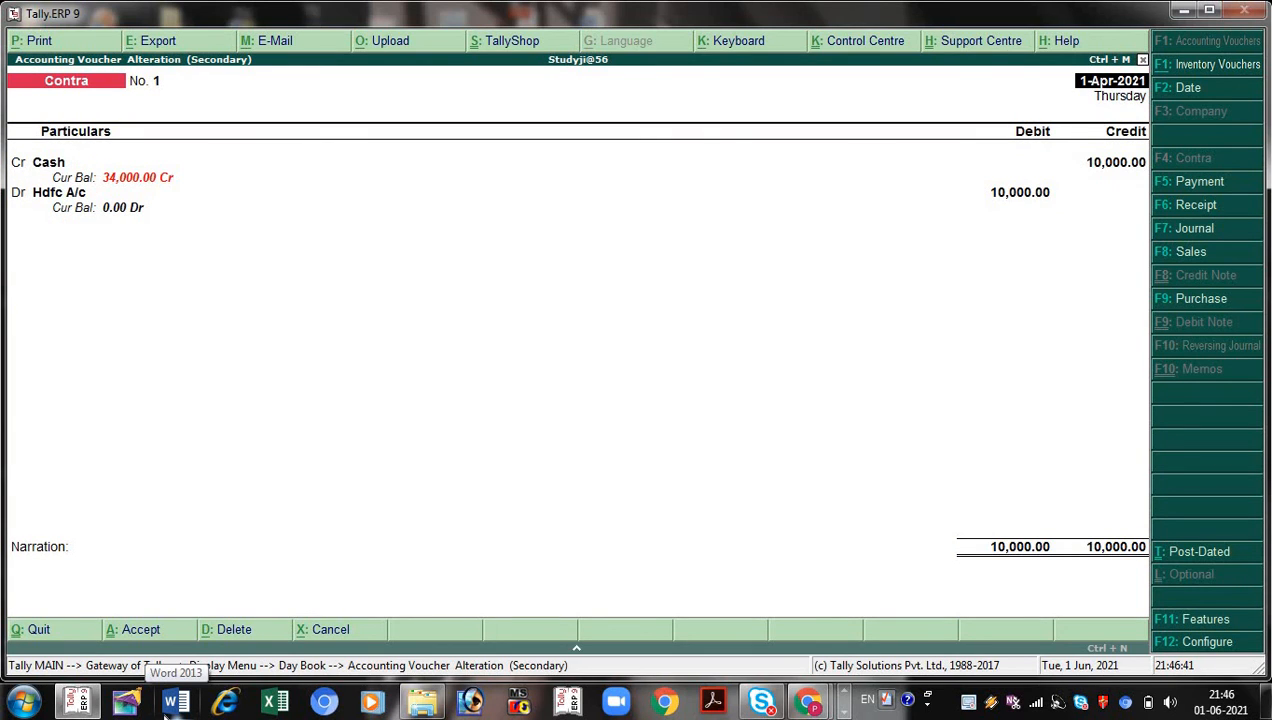
Step: Move past the Payment voucher to Journal voucher No. 1, review its Telivision debit and Cash credit lines, and accept it again
key("Page_Down")
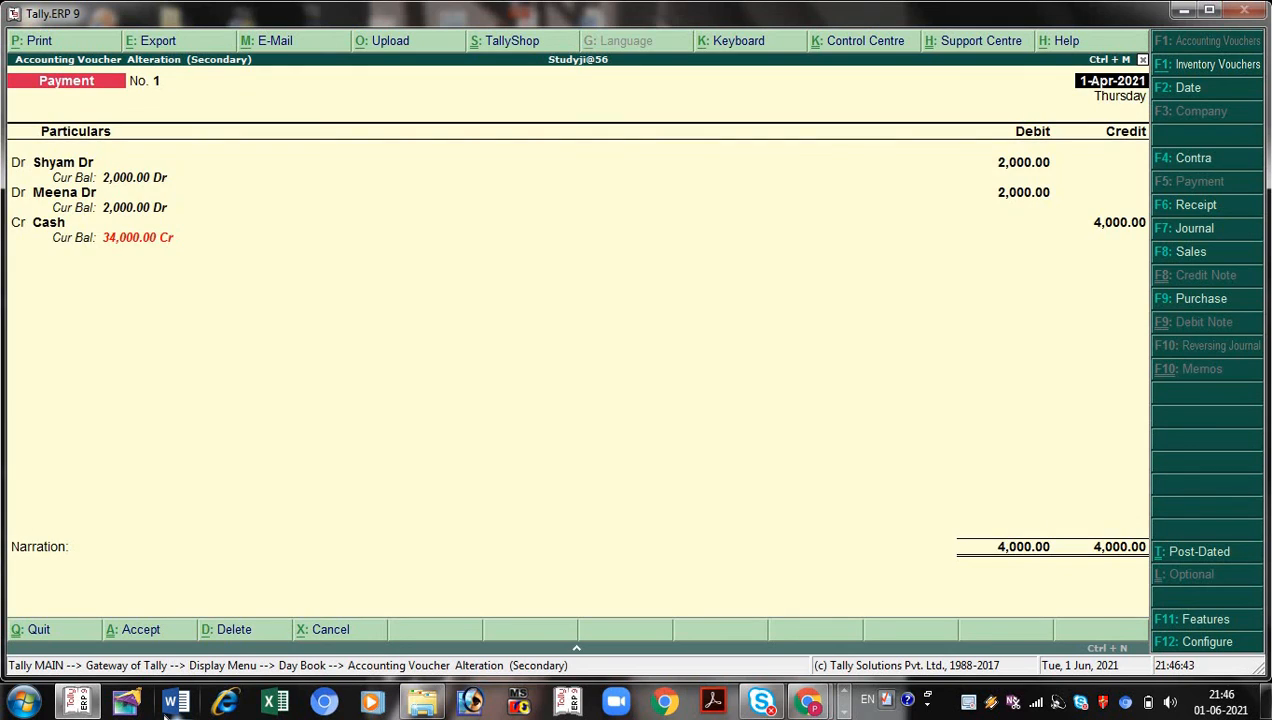
key("Page_Down")
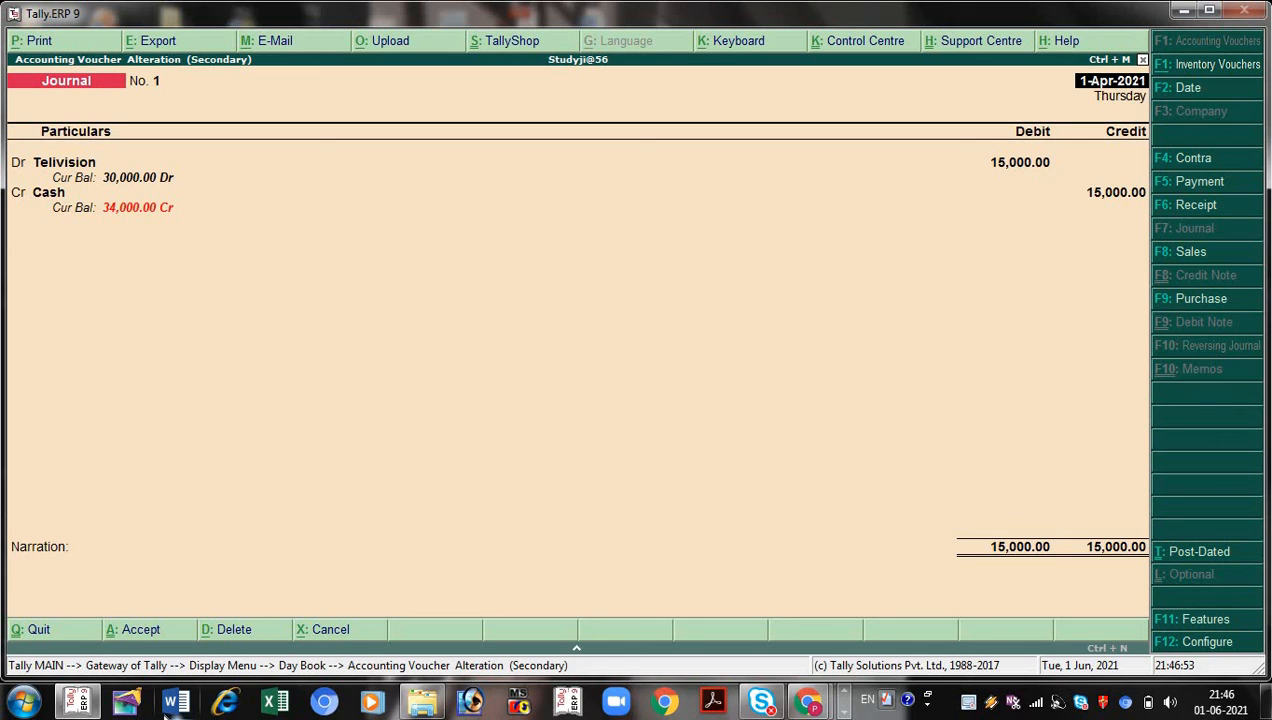
key("Return")
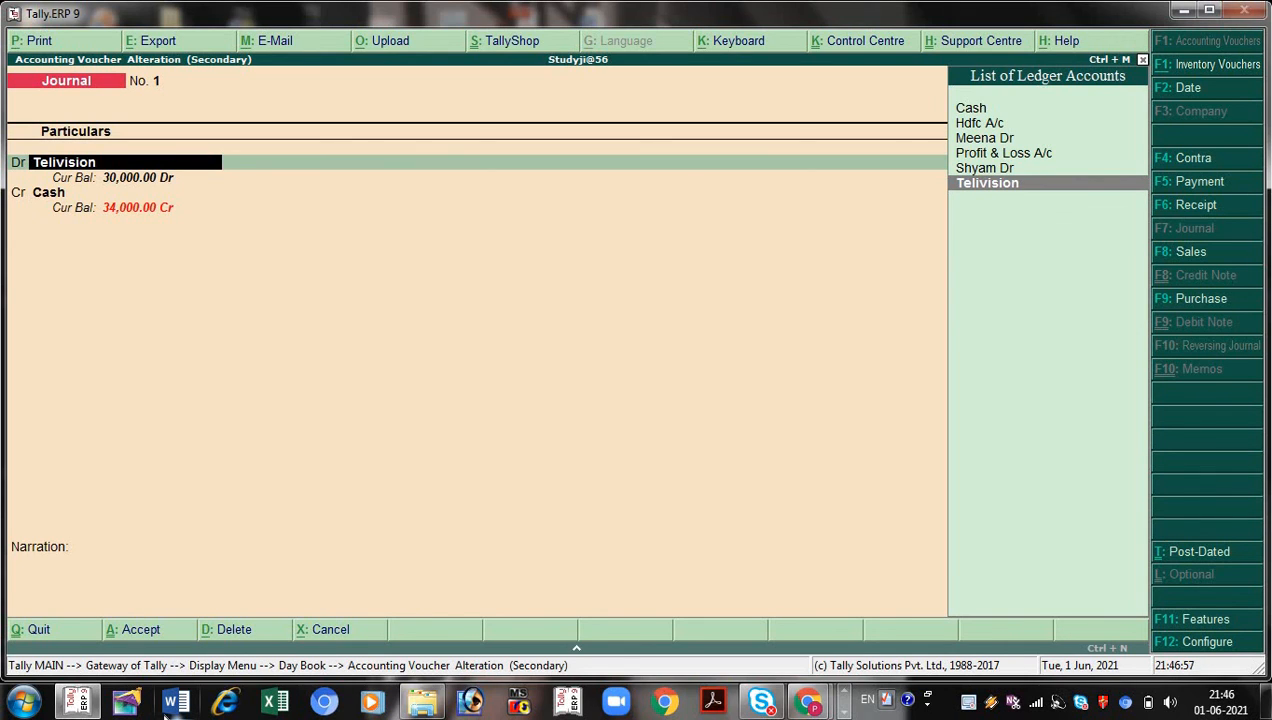
key("Return")
key("Return")
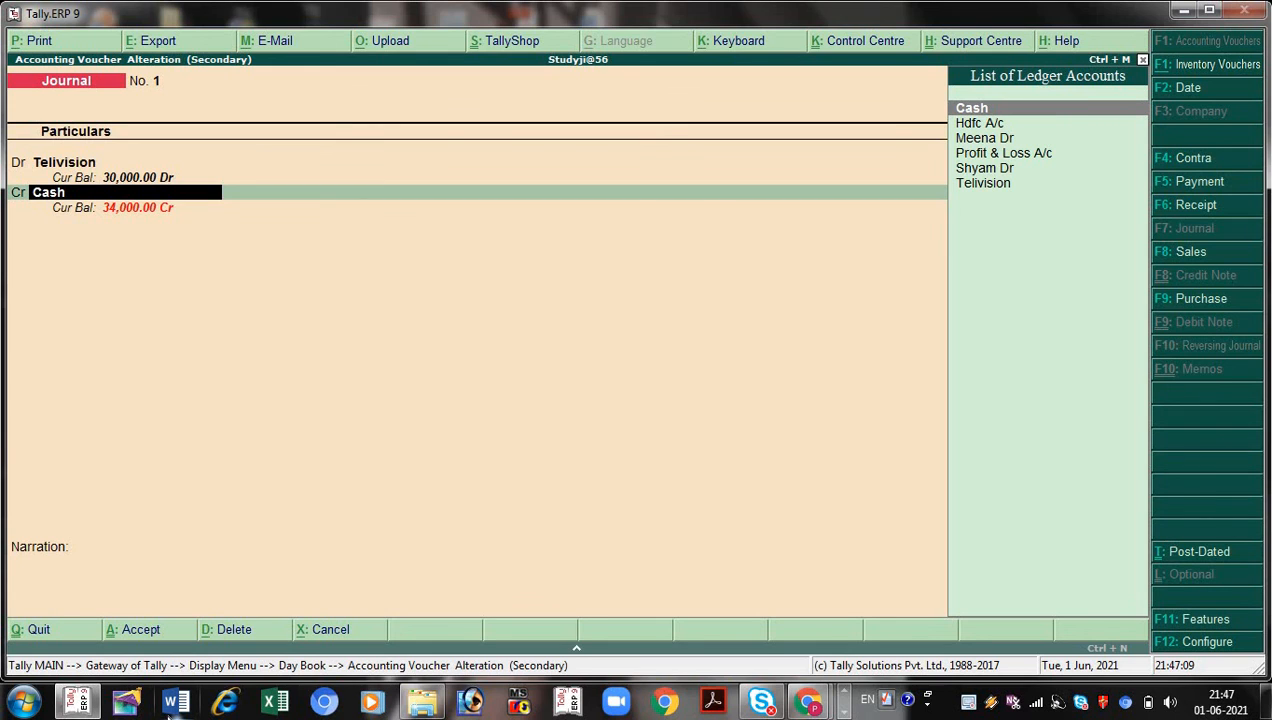
key("Return")
key("Return")
key("Return")
key("Return")
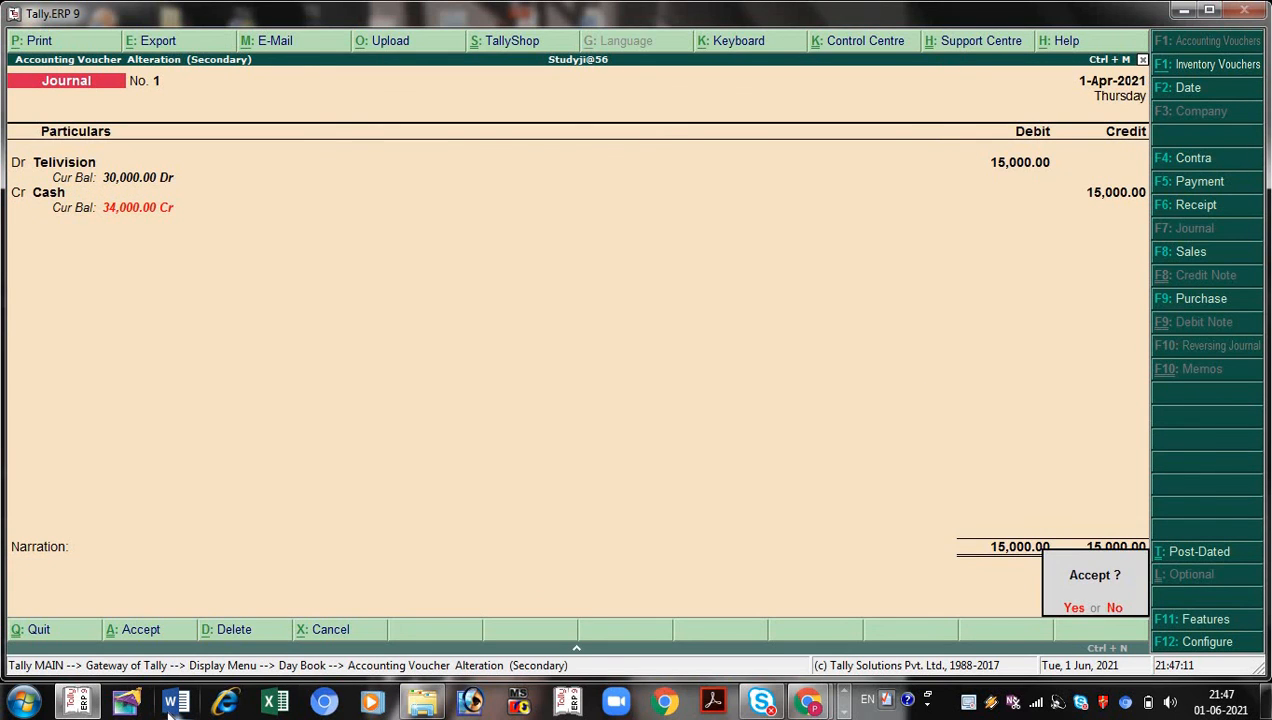
key("Return")
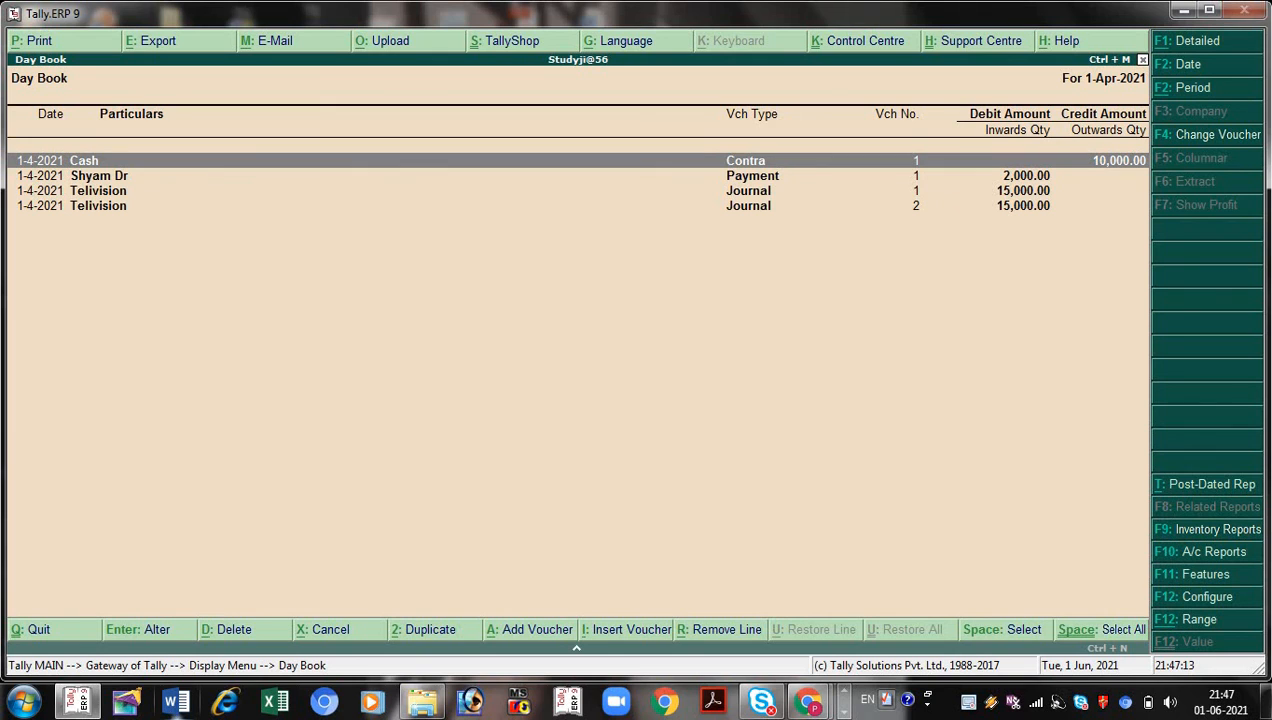
Step: Close the Day Book to return to the Display Menu and dismiss the browser notification
left_click(1142, 60)
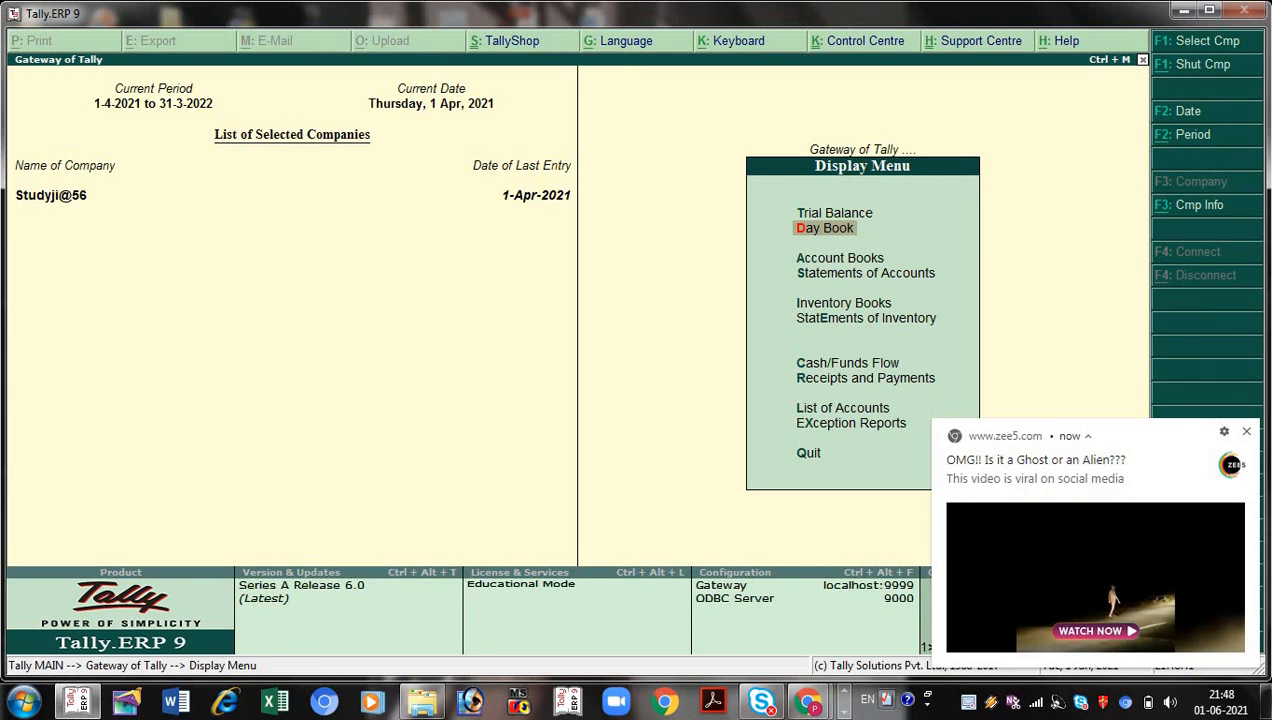
left_click(1246, 431)
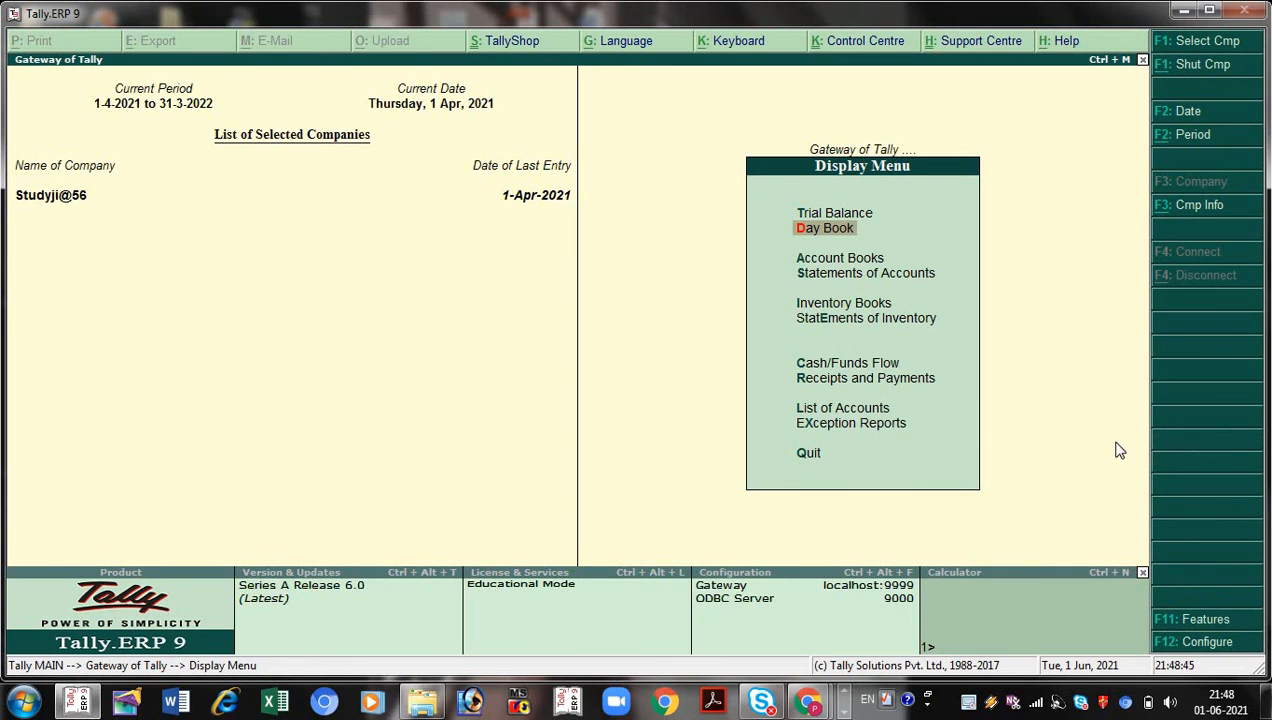